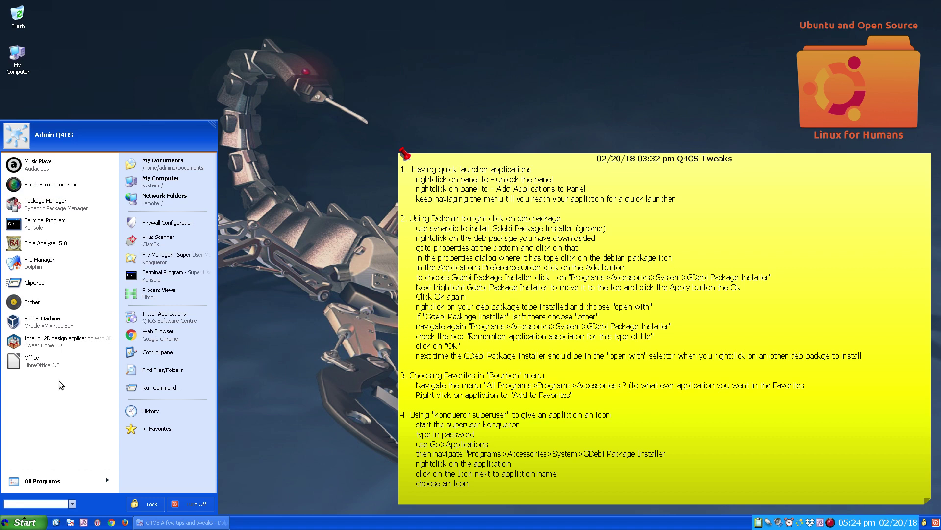
# Step: Browse the installed program folders, examining Autostart, ClipGrab, Games, Google Chrome and Mozilla Firefox
pyautogui.click(32, 481)
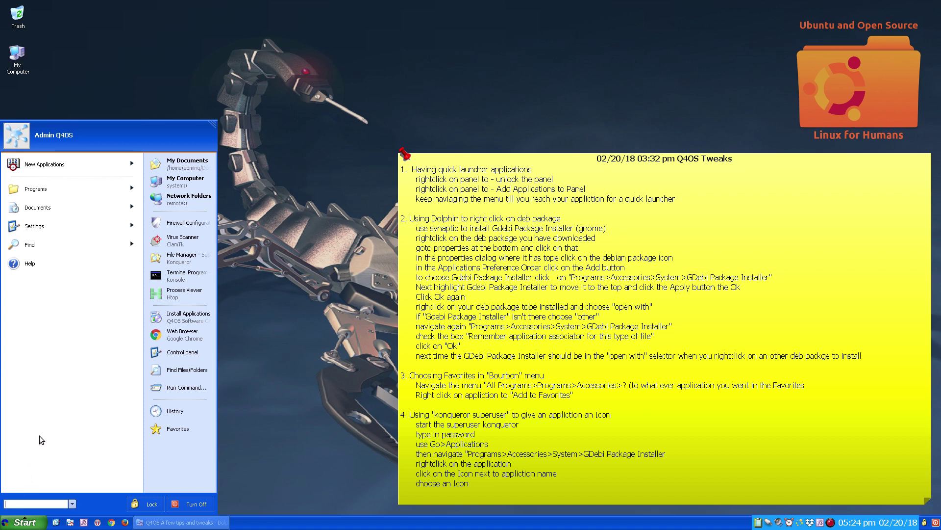
pyautogui.click(55, 189)
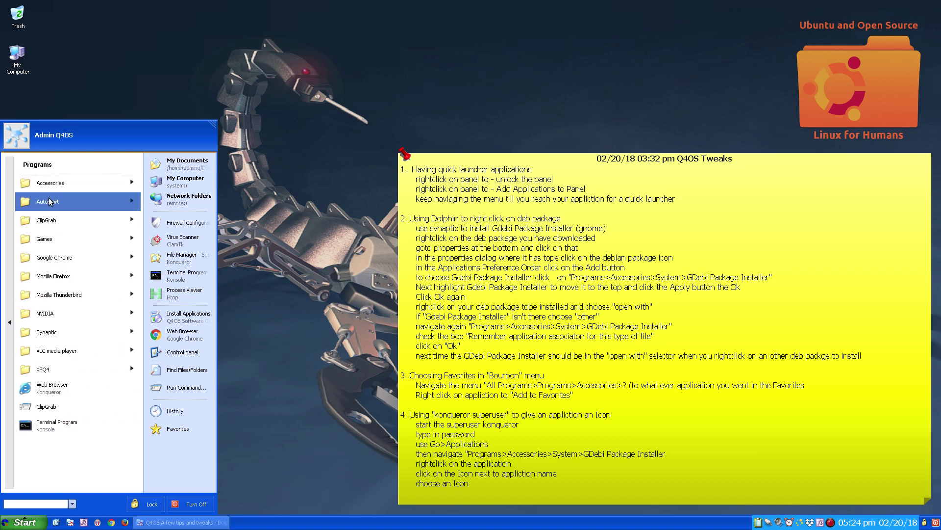
pyautogui.click(50, 200)
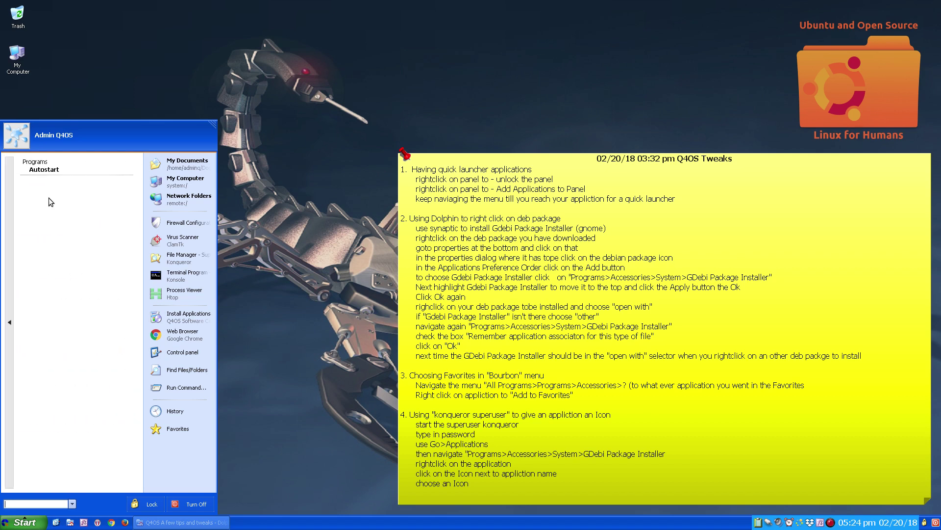
pyautogui.click(8, 198)
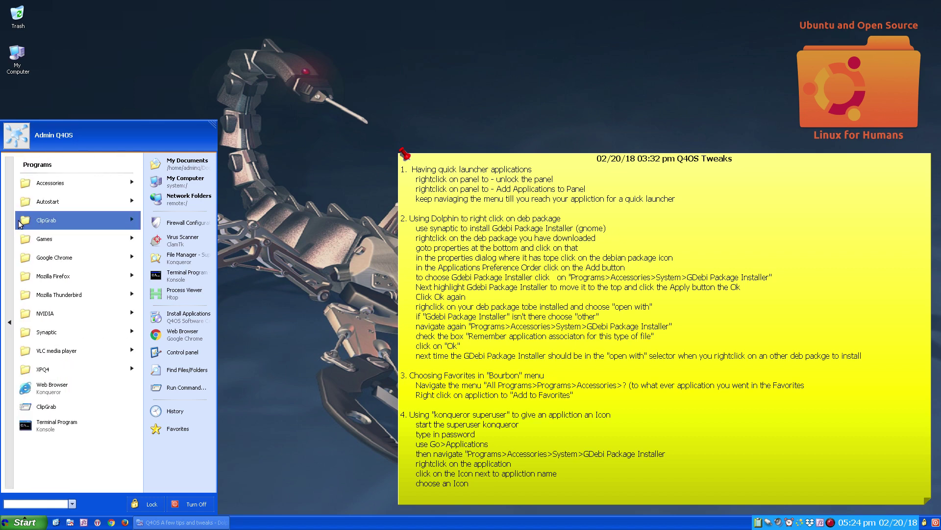
pyautogui.click(26, 222)
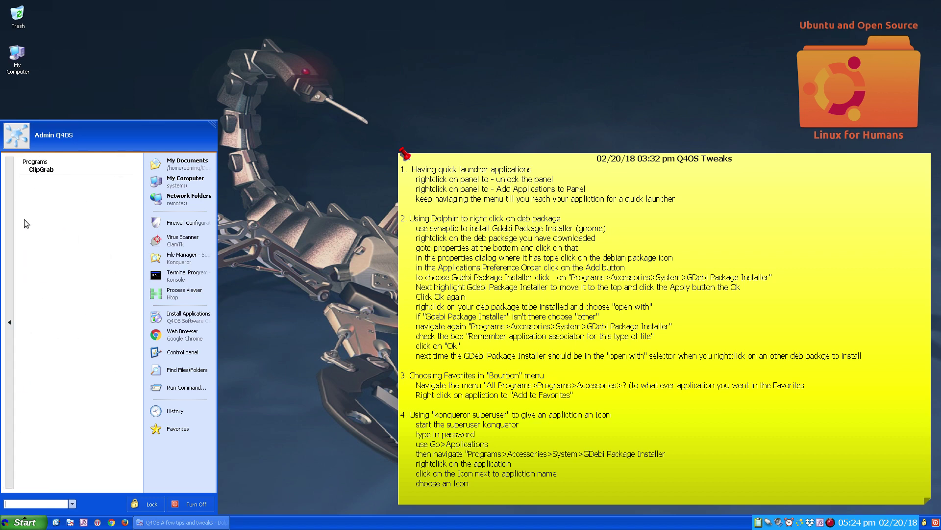
pyautogui.click(10, 224)
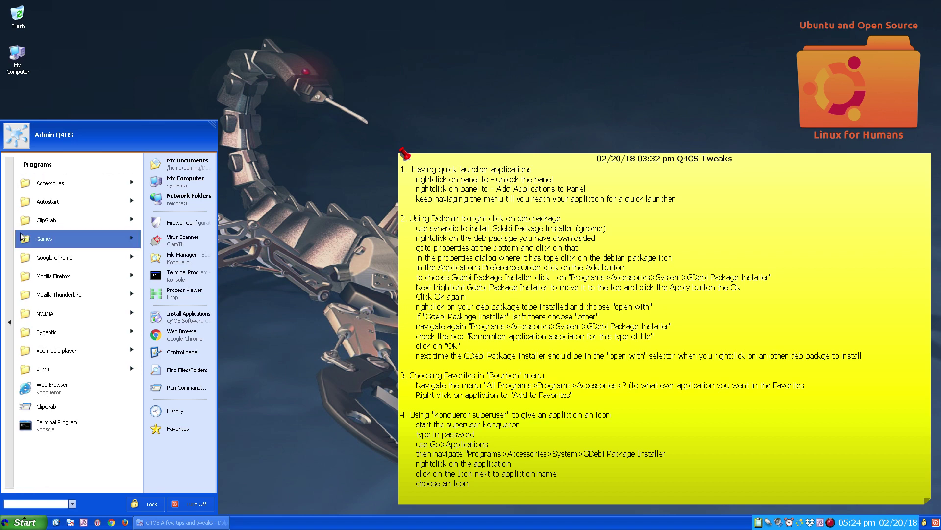
pyautogui.click(25, 238)
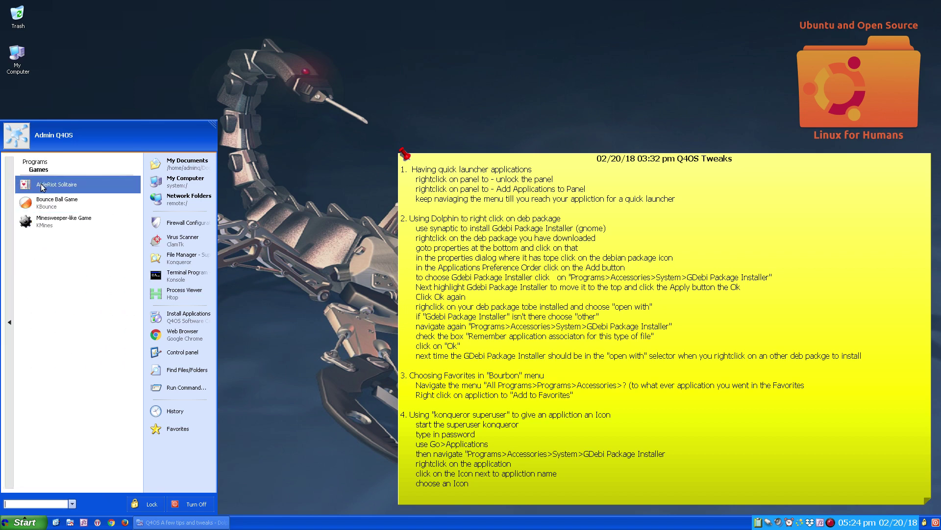
pyautogui.click(11, 221)
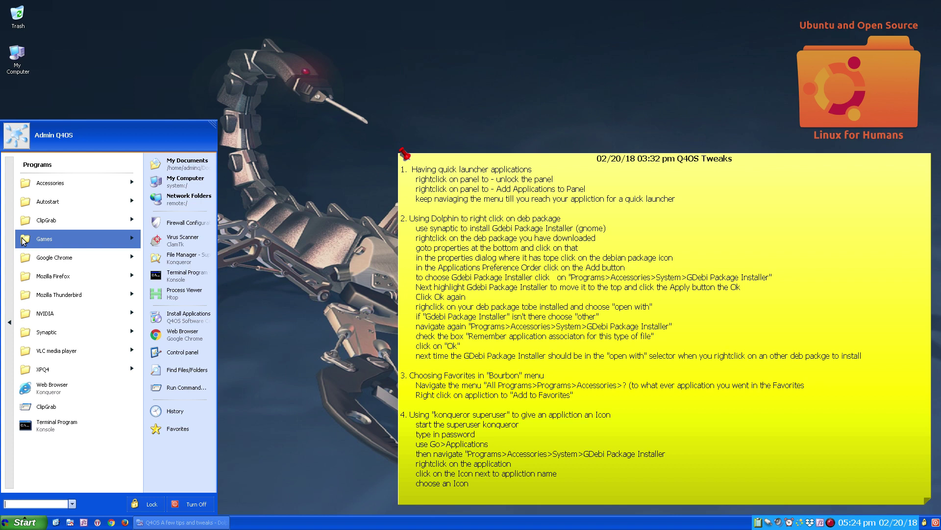
pyautogui.click(21, 238)
pyautogui.click(11, 243)
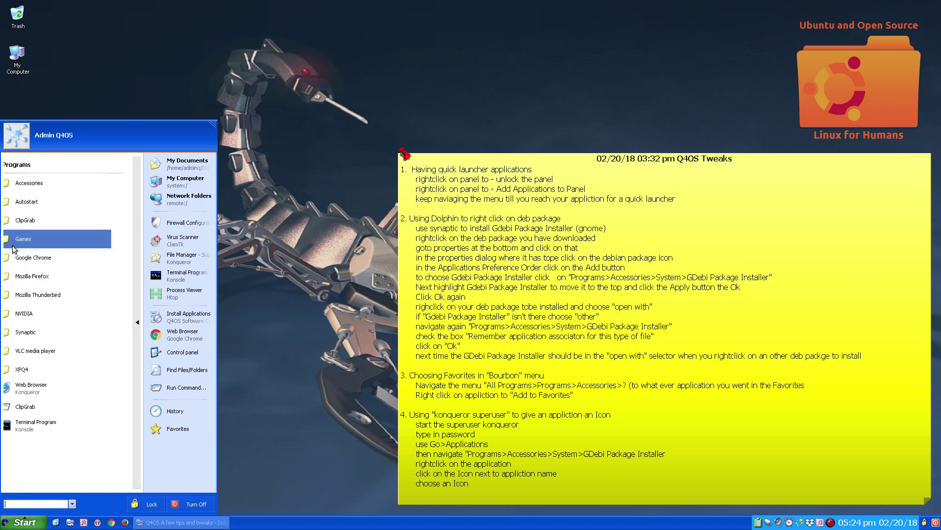
pyautogui.click(23, 258)
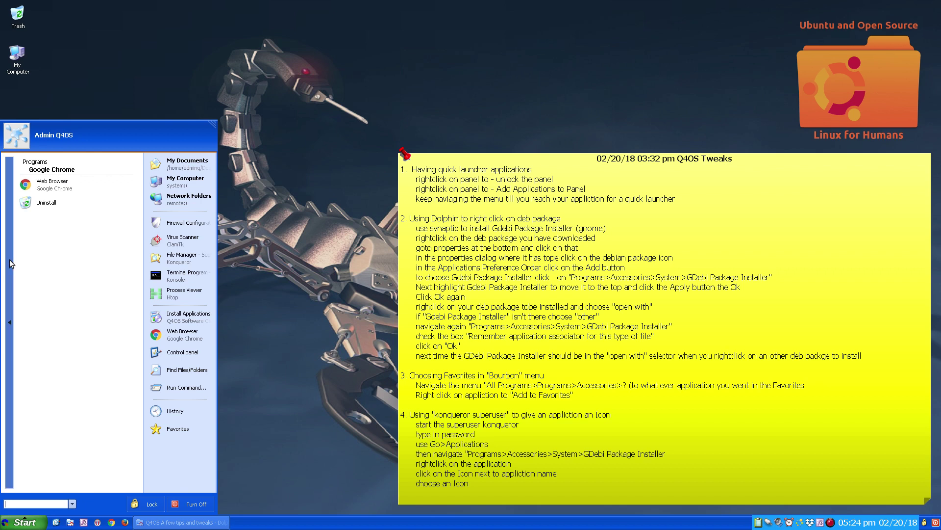
pyautogui.click(8, 259)
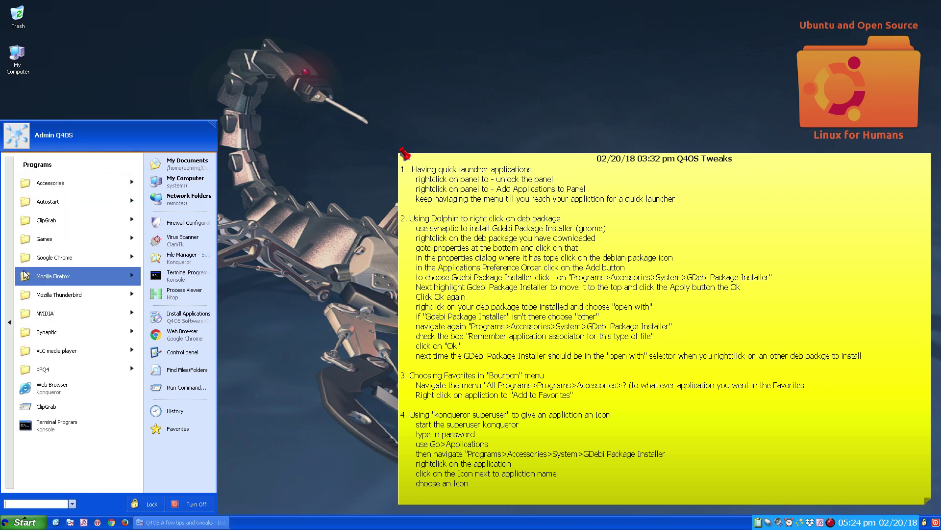
pyautogui.click(23, 270)
pyautogui.click(9, 280)
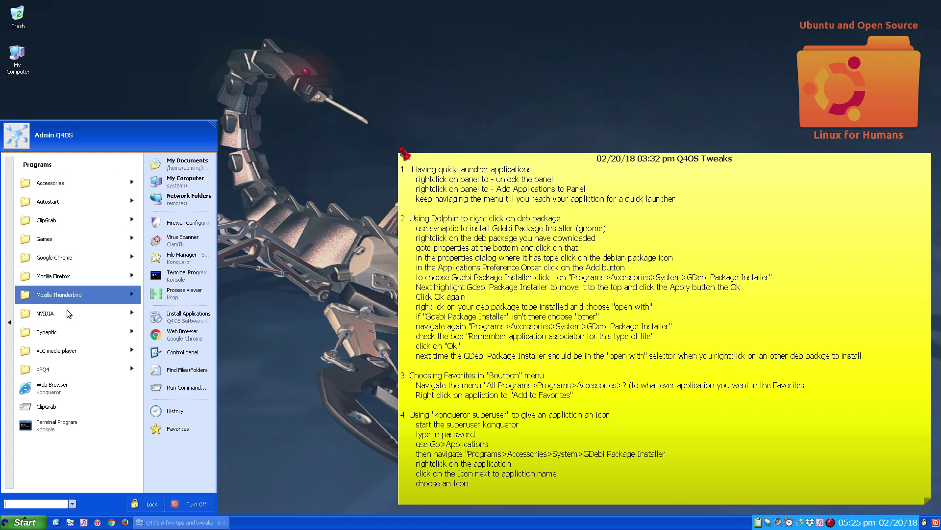
# Step: Open the Q4OS Software Centre, enlarge its window downwards and look through its list of applications
pyautogui.click(178, 317)
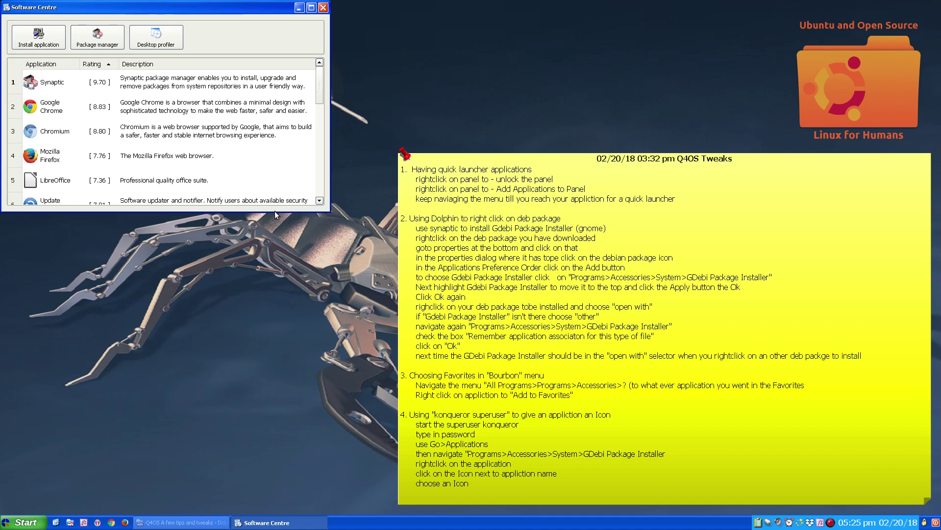
pyautogui.moveTo(276, 211); pyautogui.dragTo(260, 492)
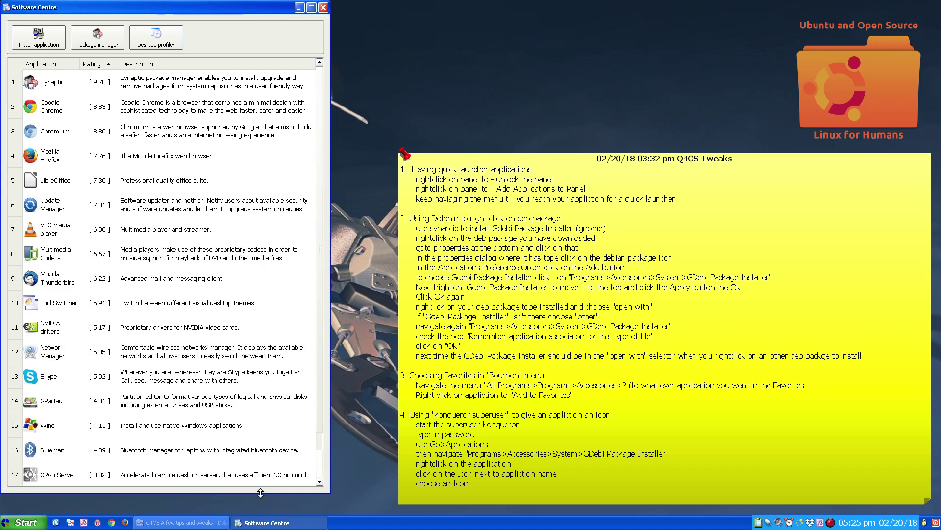
pyautogui.scroll(-1, 174, 406)
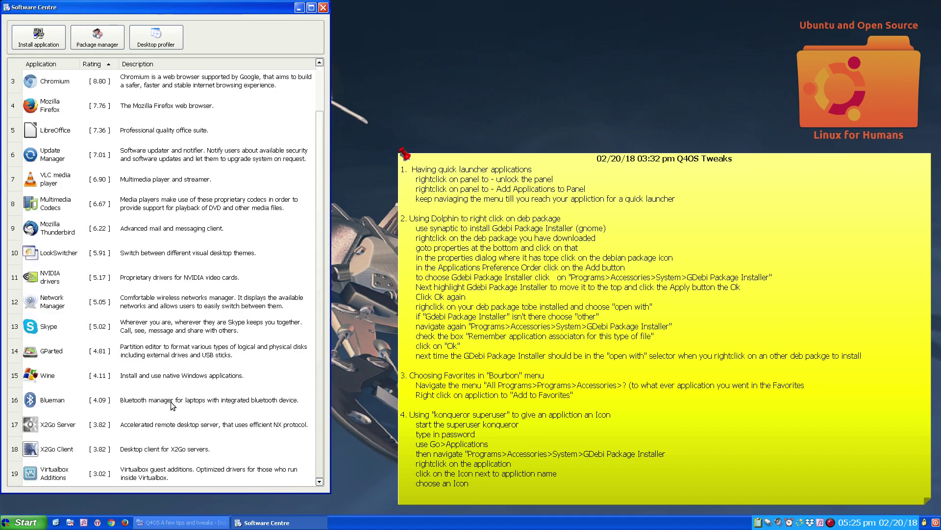
# Step: Launch Synaptic Package Manager from the installed programs, authenticate with the account password and restore its window from full screen
pyautogui.click(7, 522)
pyautogui.click(10, 484)
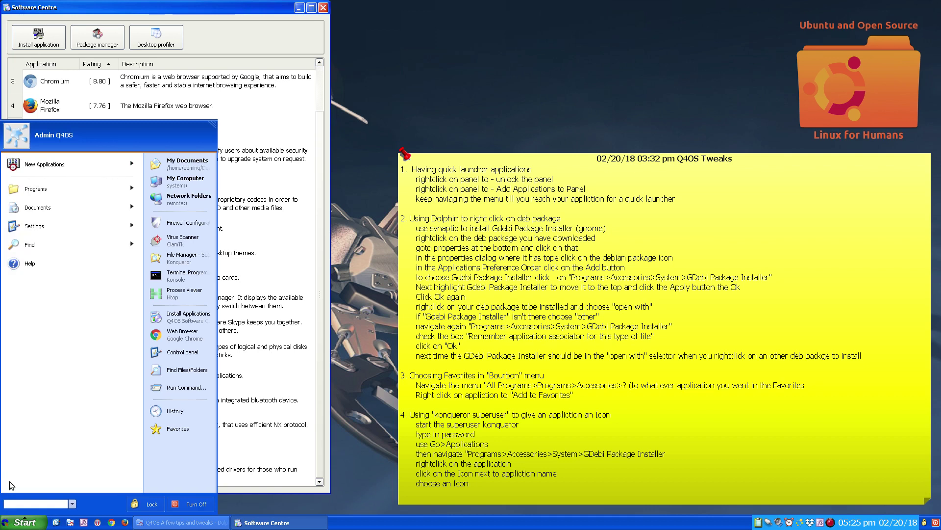
pyautogui.click(67, 185)
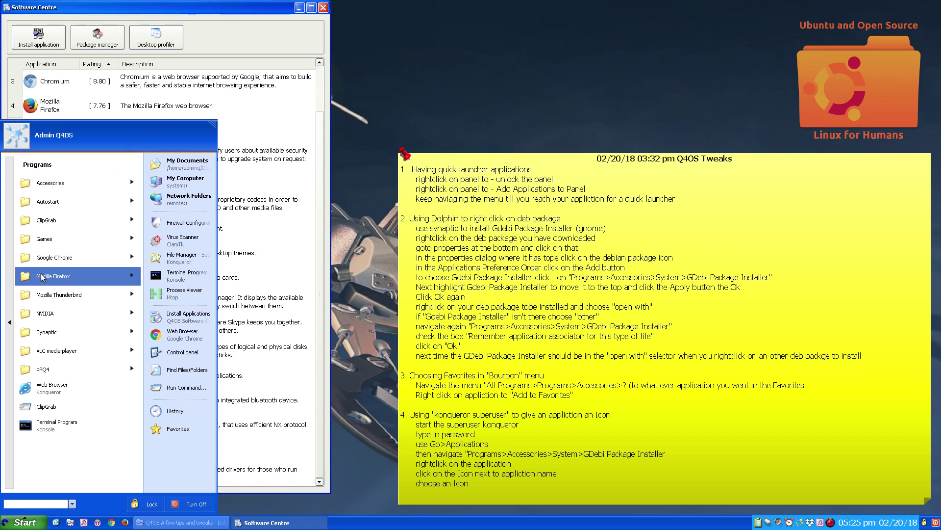
pyautogui.click(43, 335)
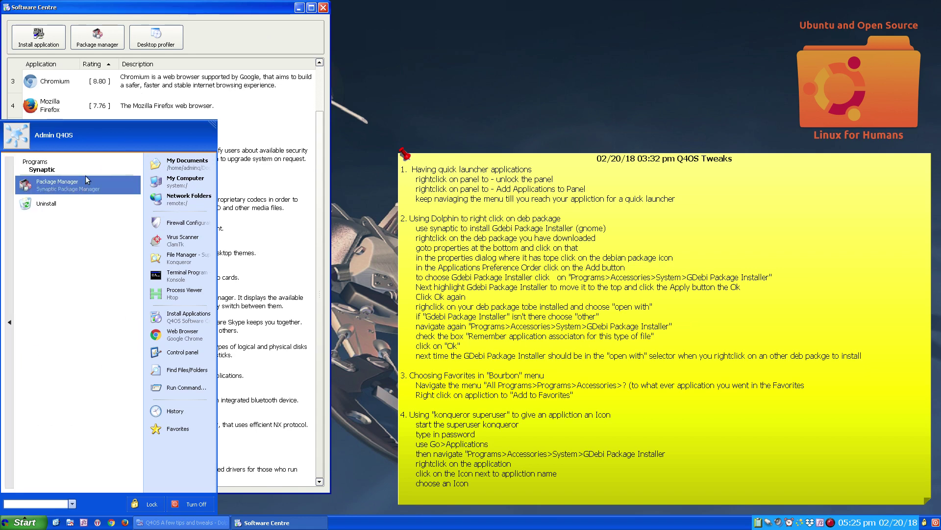
pyautogui.click(93, 190)
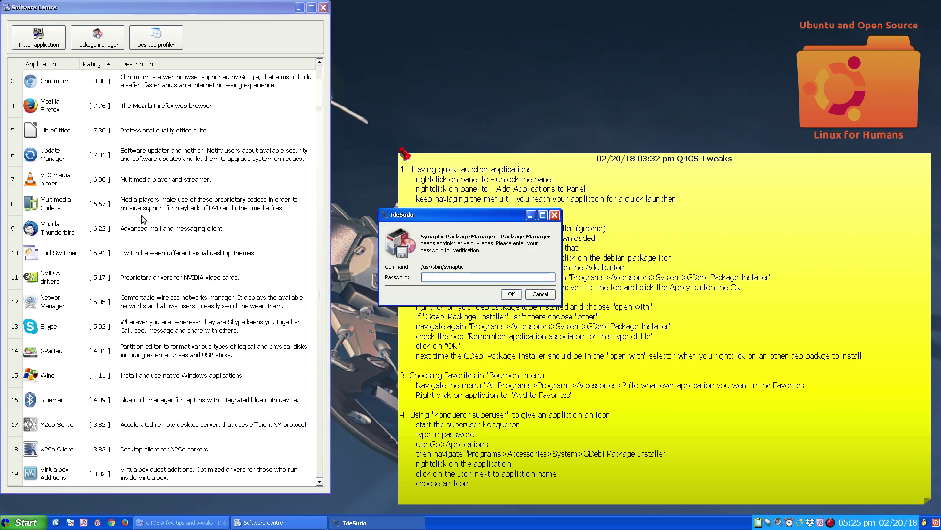
pyautogui.write('•••••••')
pyautogui.press('Return')
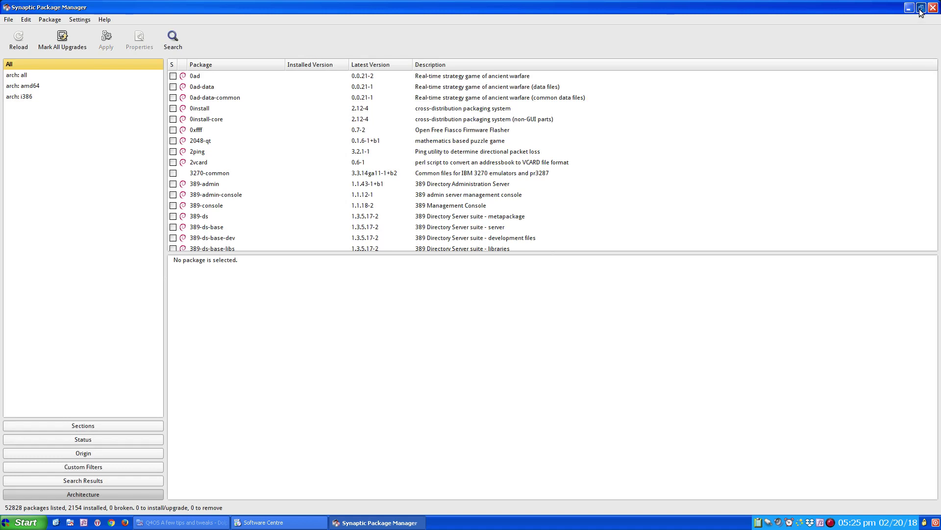
pyautogui.click(921, 8)
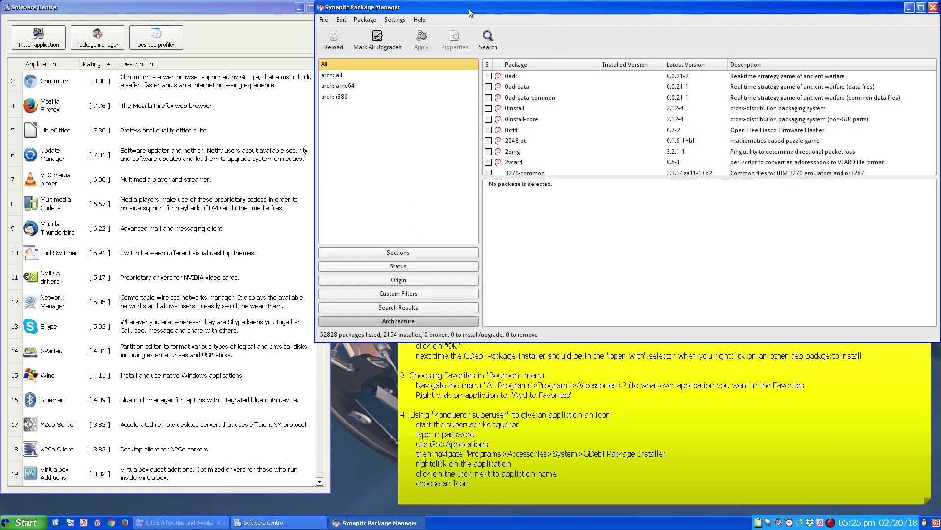
# Step: Search the packages for abiword and mark the abiword package for installation, accepting the additional required changes
pyautogui.click(492, 37)
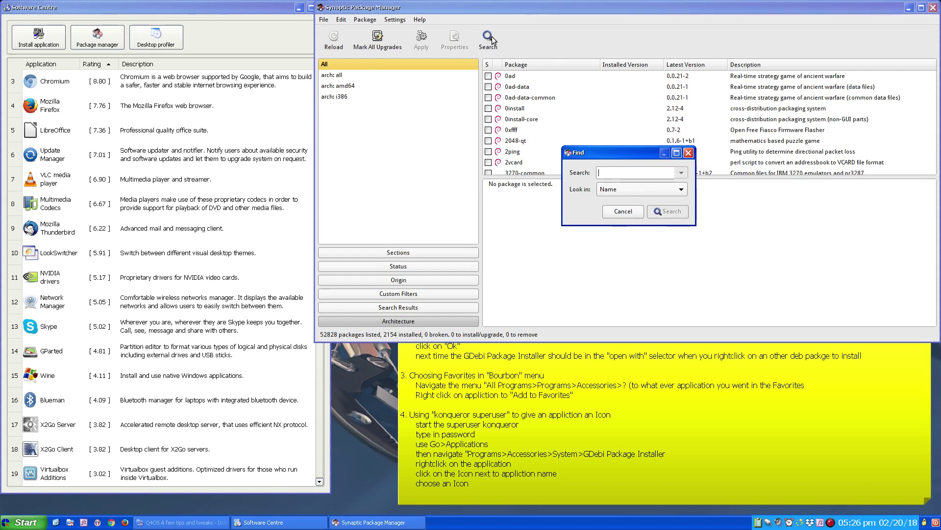
pyautogui.write('abiword')
pyautogui.press('Return')
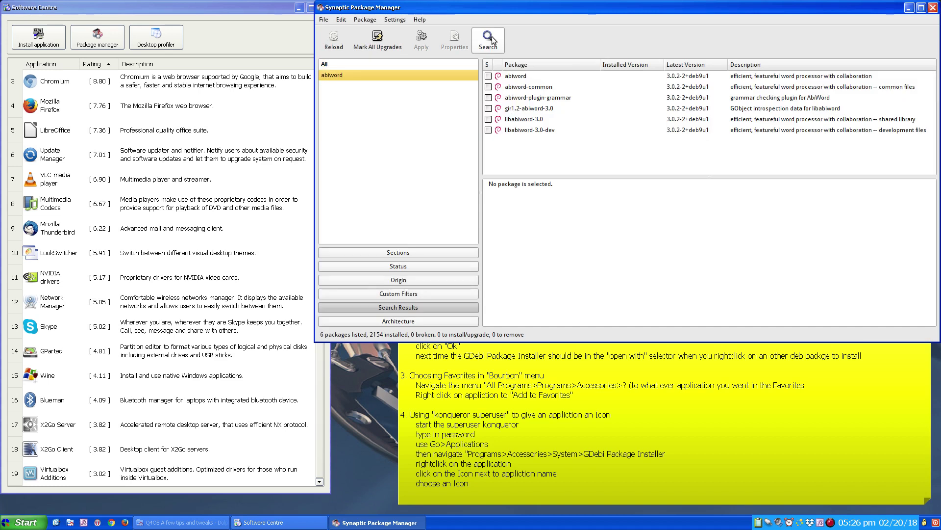
pyautogui.click(531, 75)
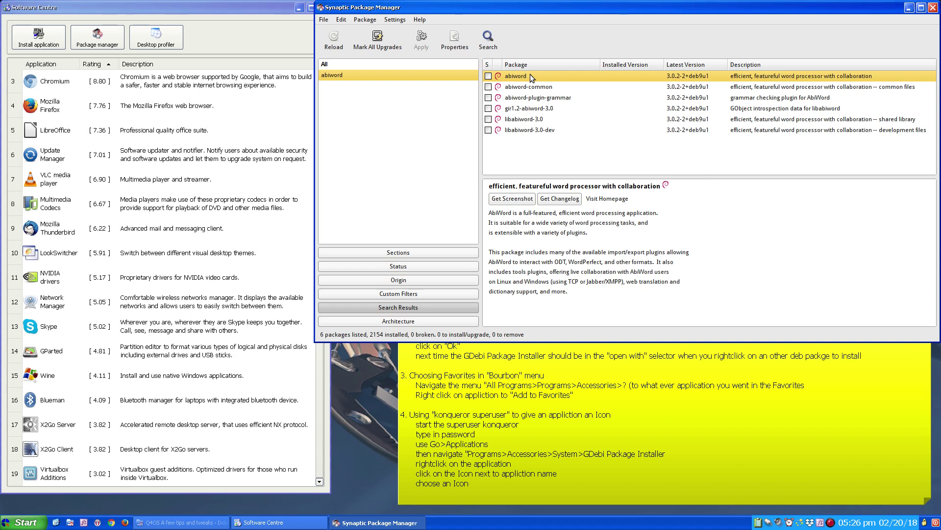
pyautogui.rightClick(530, 74)
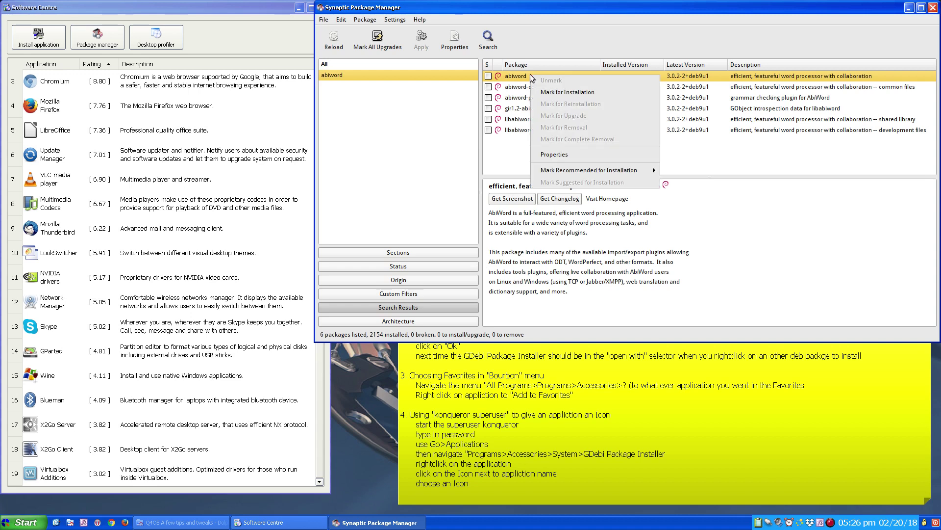
pyautogui.click(549, 90)
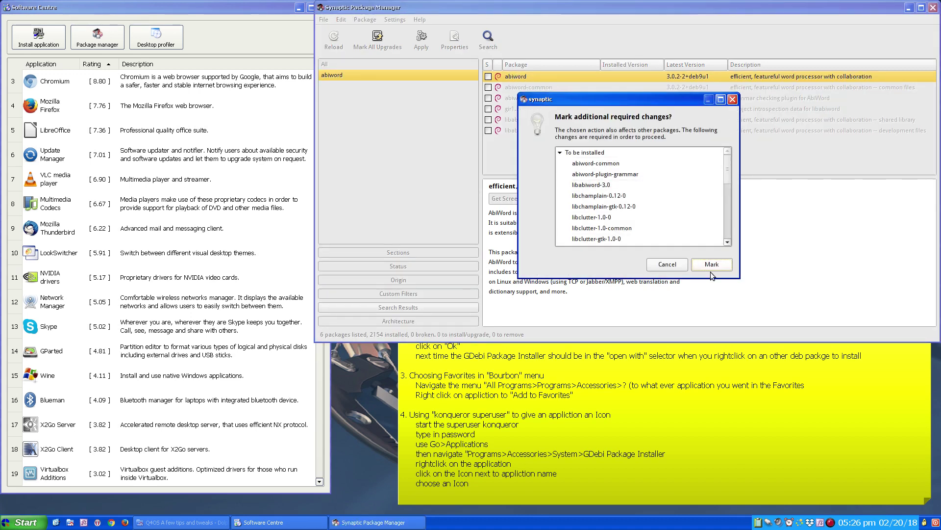
pyautogui.click(710, 262)
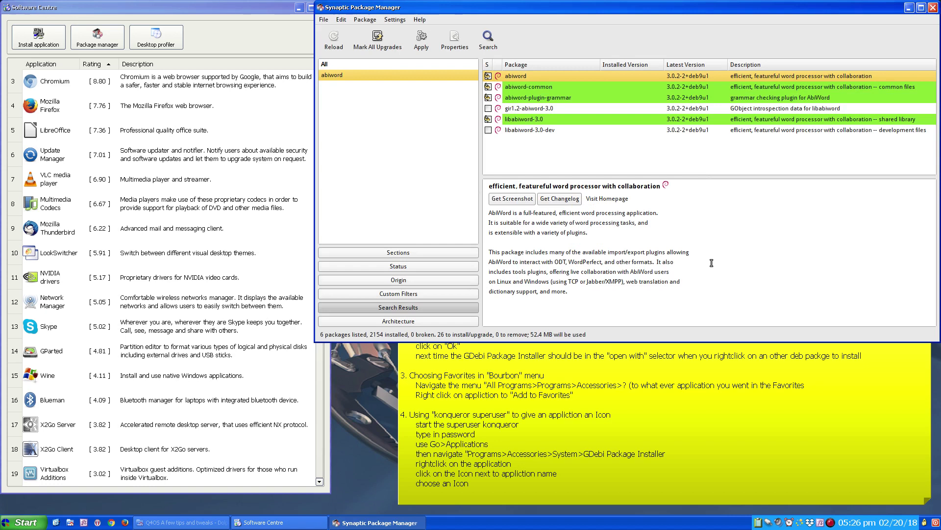
# Step: Apply the marked changes to install abiword and show the individual files in the download progress
pyautogui.click(421, 37)
pyautogui.click(760, 267)
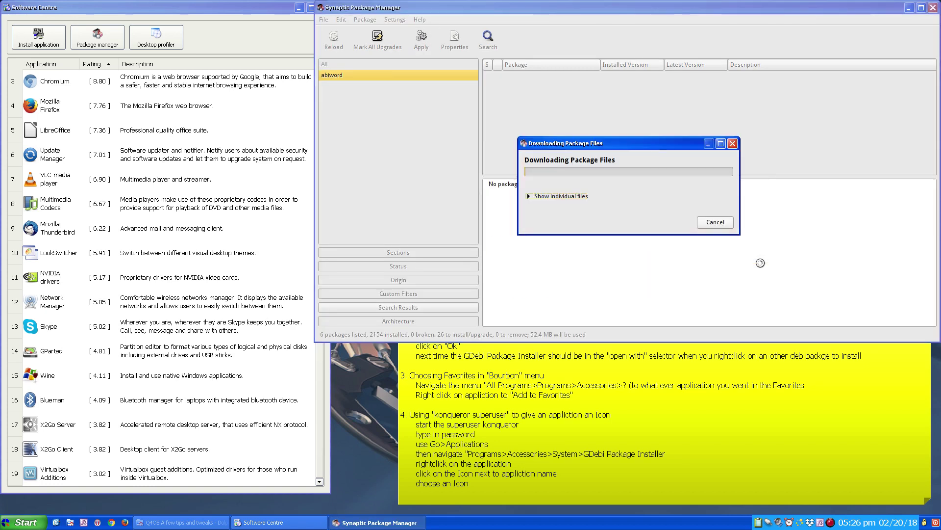
pyautogui.click(528, 196)
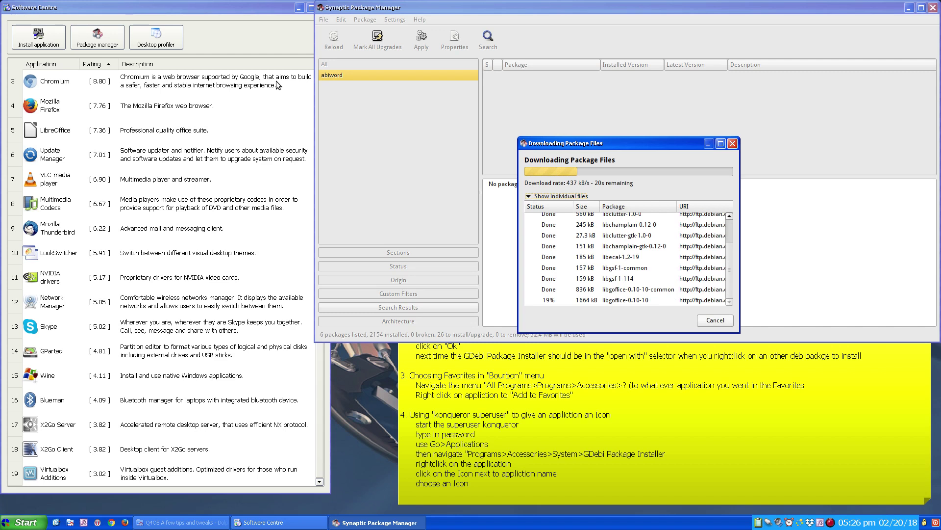
# Step: Bring the Software Centre window to the front and look over the installed program folders during the installation
pyautogui.click(240, 7)
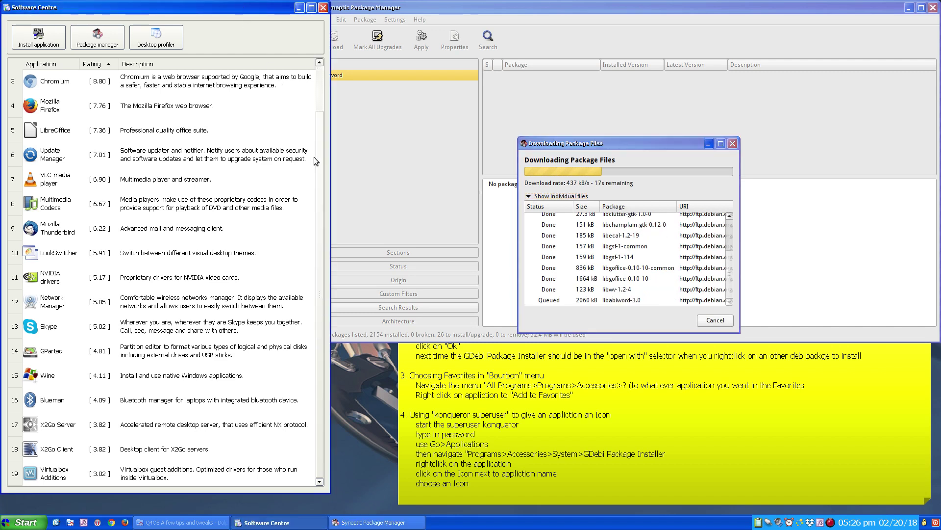
pyautogui.click(23, 523)
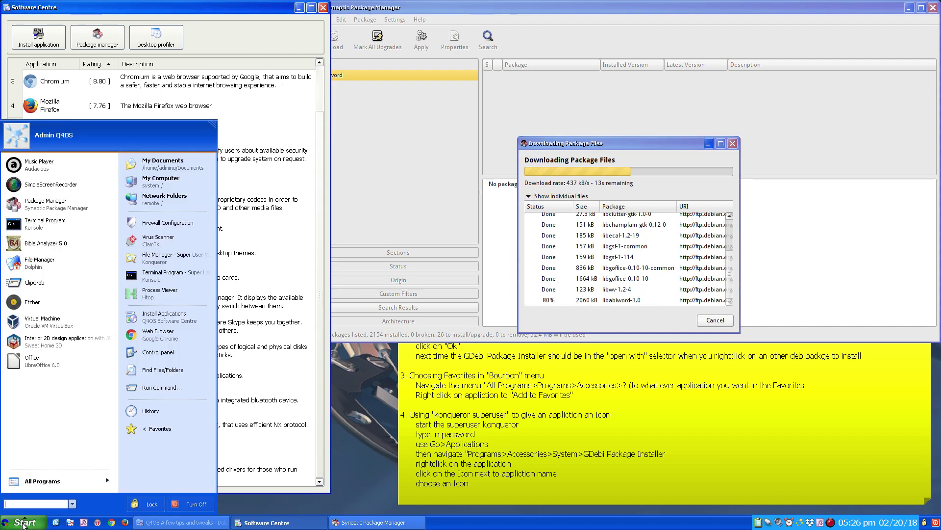
pyautogui.click(25, 481)
pyautogui.click(37, 192)
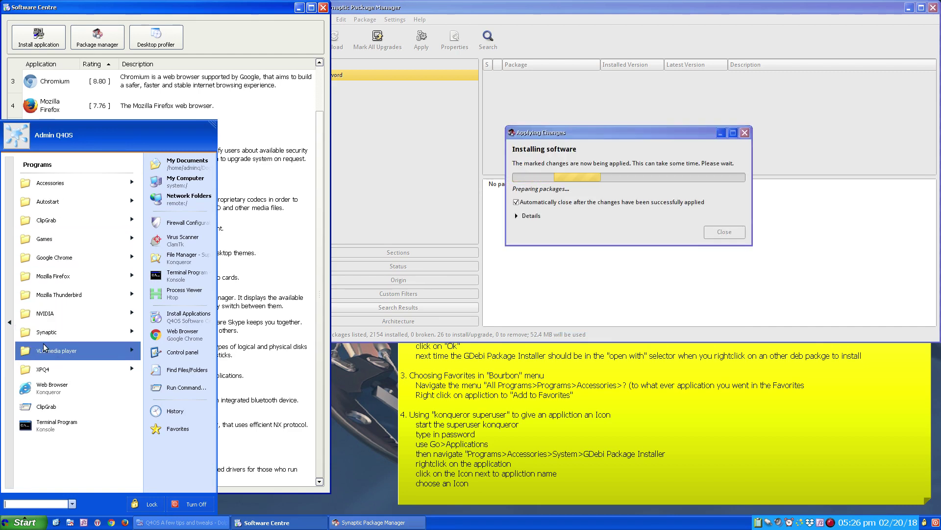
pyautogui.click(9, 324)
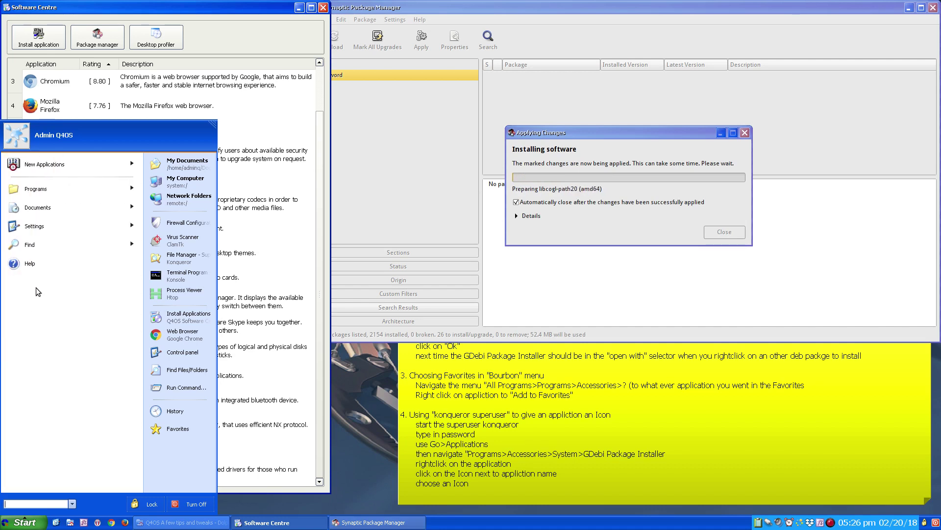
pyautogui.click(237, 513)
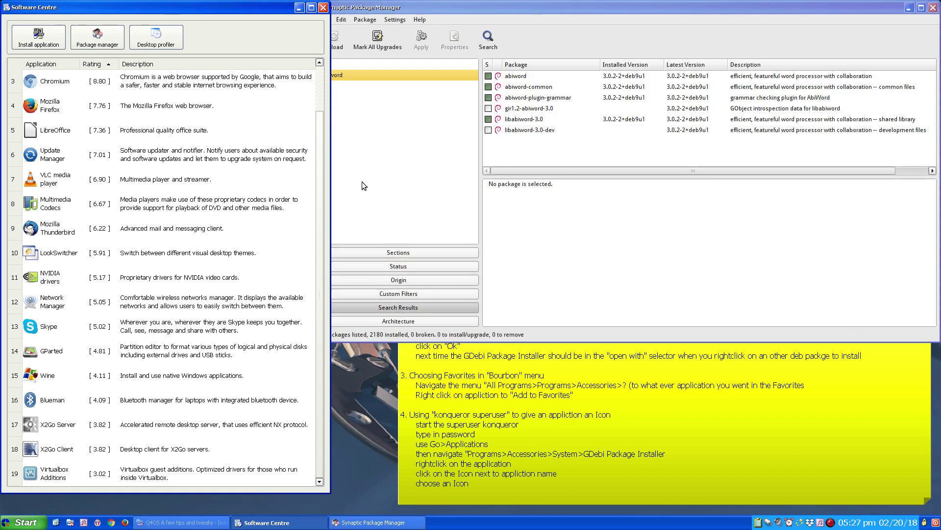
# Step: Browse the installed programs to the Accessories folder and look inside its Edutainment subfolder
pyautogui.click(15, 522)
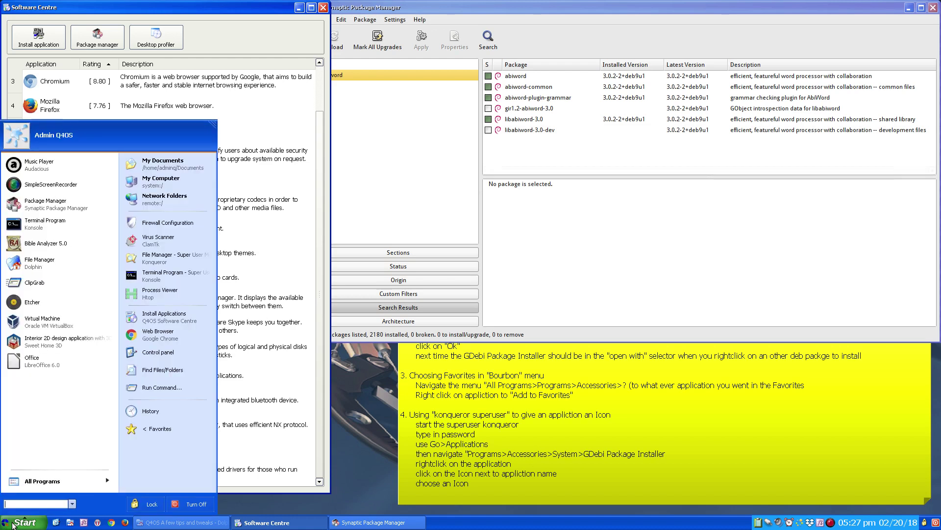
pyautogui.click(25, 481)
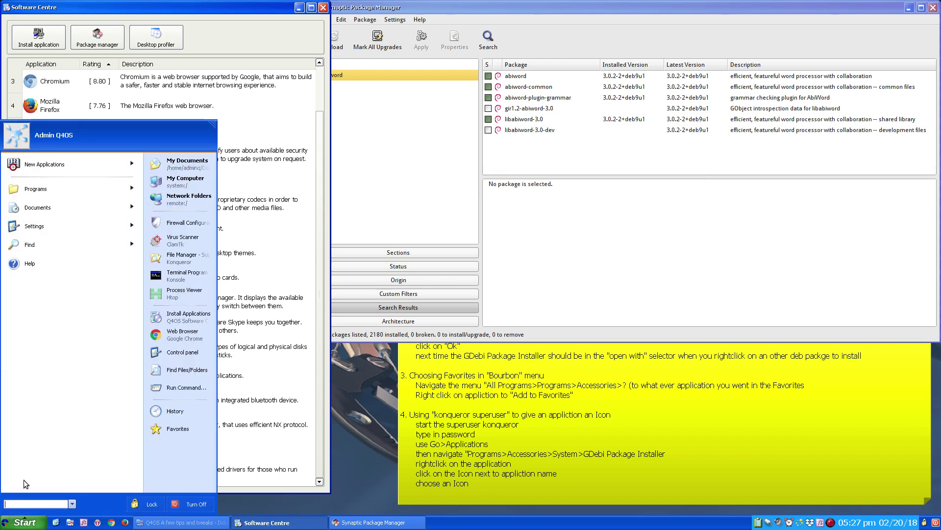
pyautogui.click(66, 187)
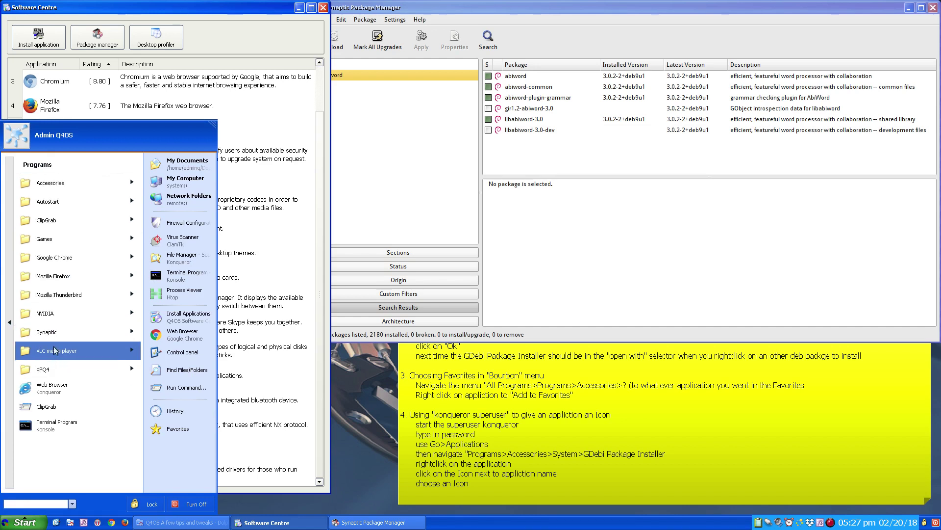
pyautogui.click(64, 182)
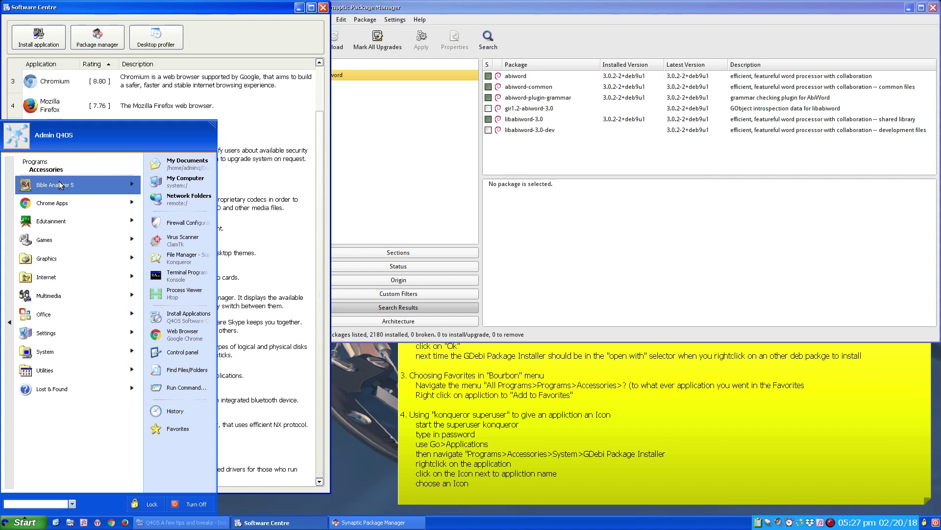
pyautogui.click(55, 225)
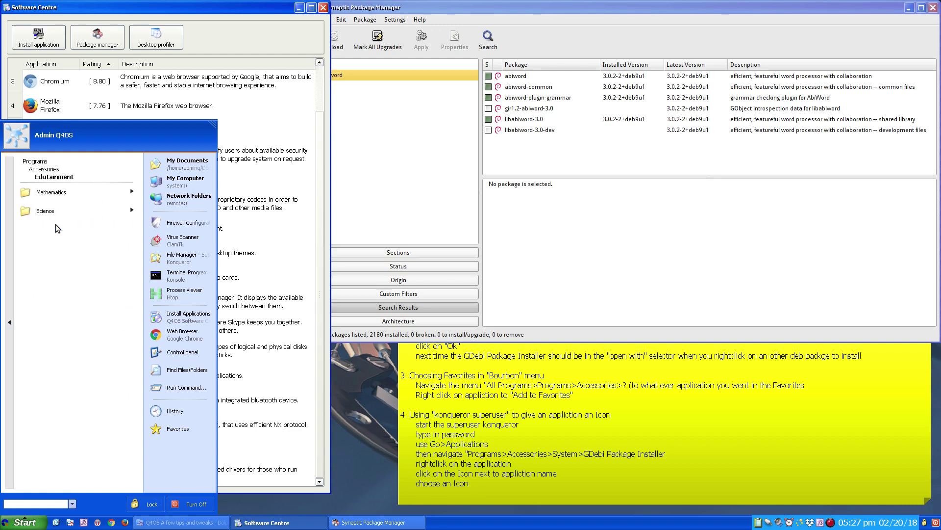
pyautogui.click(8, 216)
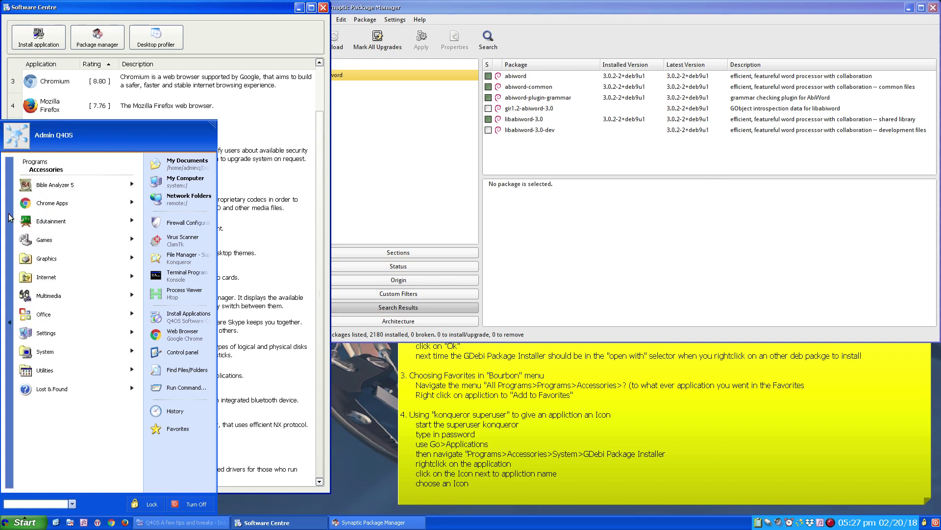
# Step: Look through the Arcade, Card Games and Tactics & Strategy subfolders of the installed Games, returning to the Accessories folder
pyautogui.click(30, 223)
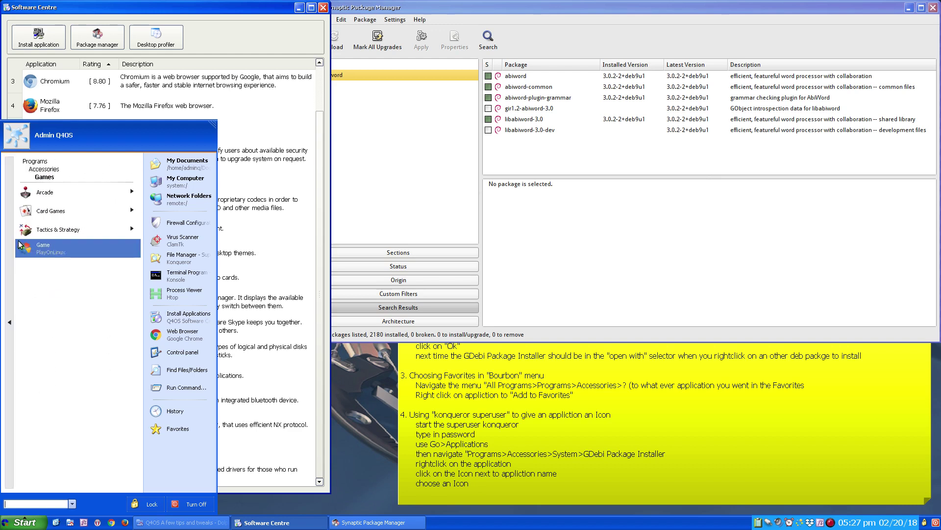
pyautogui.click(45, 194)
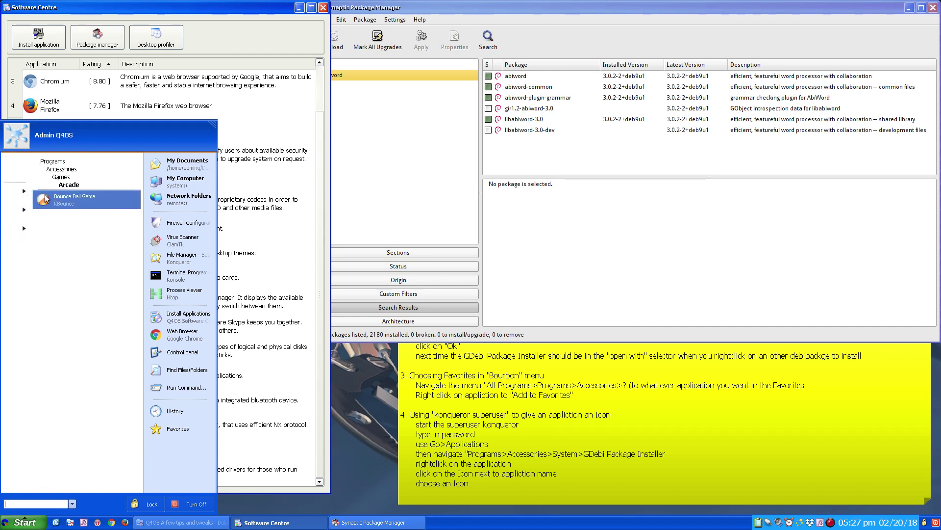
pyautogui.click(17, 202)
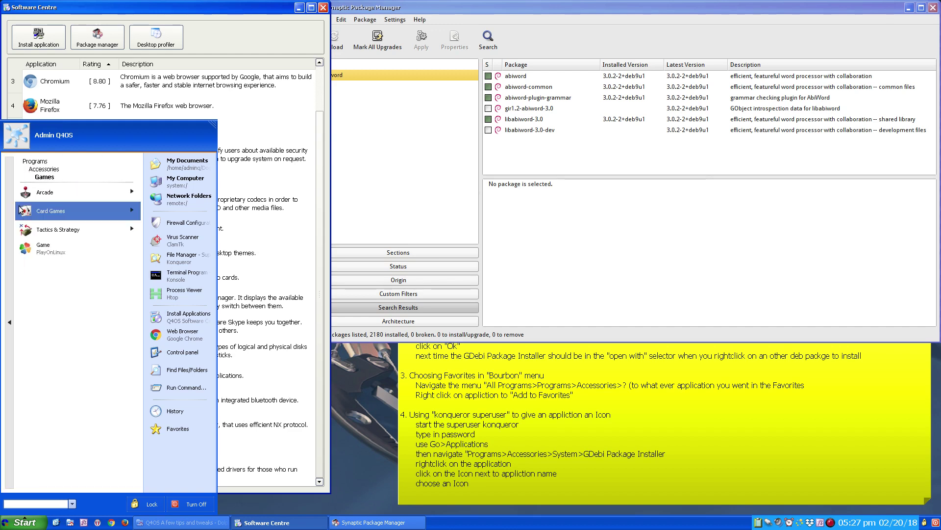
pyautogui.click(25, 211)
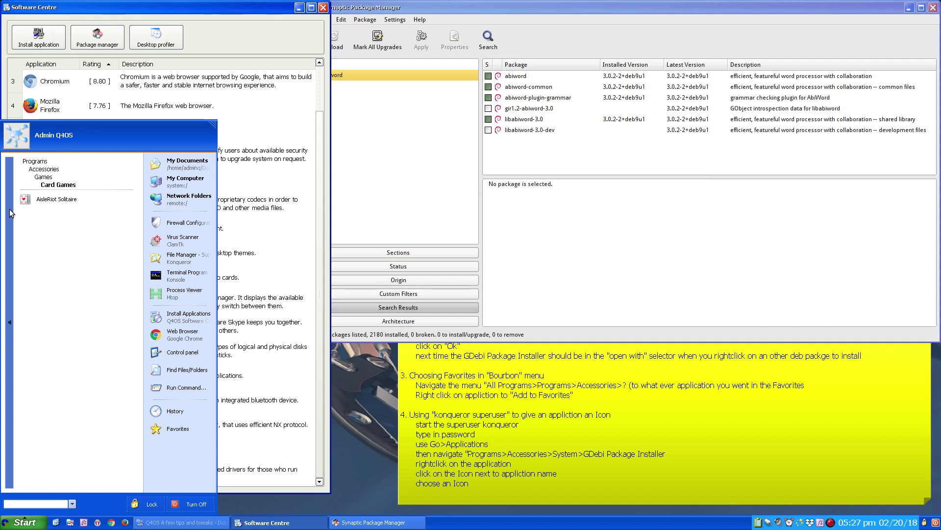
pyautogui.click(10, 212)
pyautogui.click(18, 224)
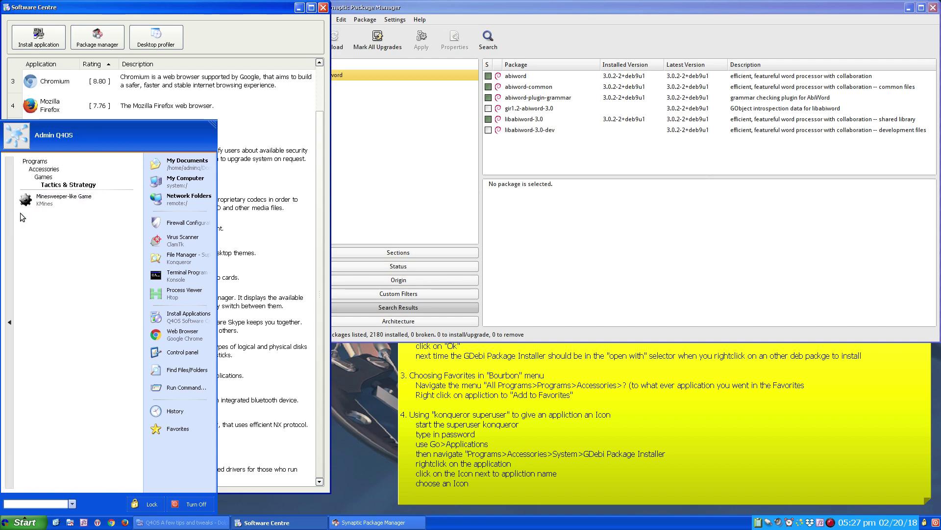
pyautogui.click(7, 220)
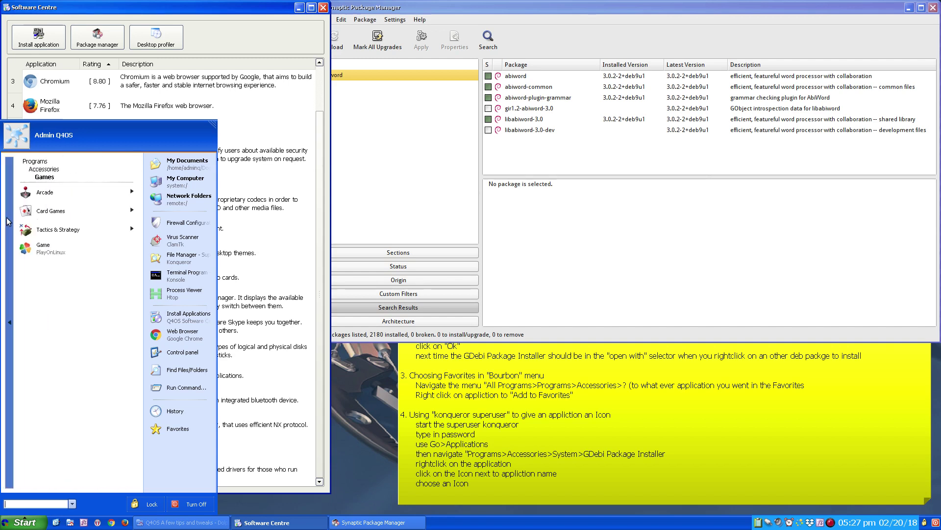
pyautogui.click(9, 229)
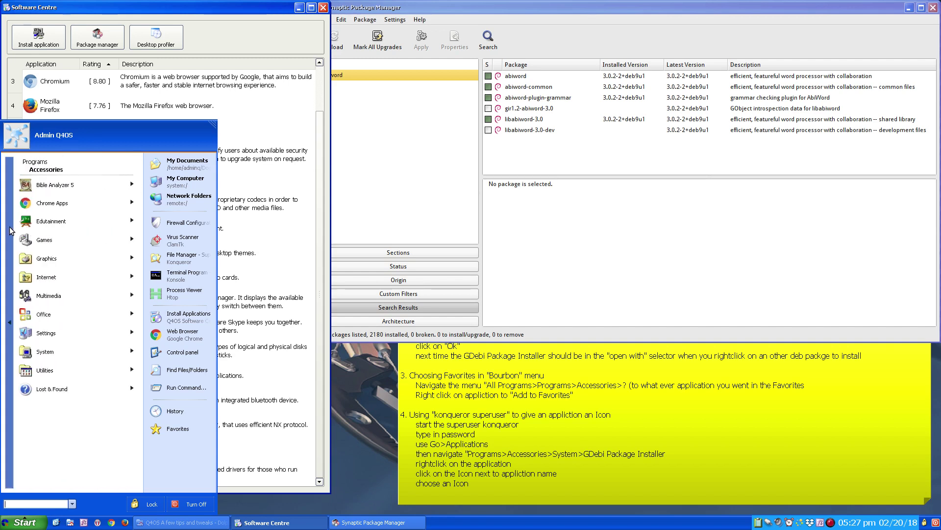
# Step: Examine the full list of installed Graphics programs, including the nested Graphics subfolder
pyautogui.click(29, 265)
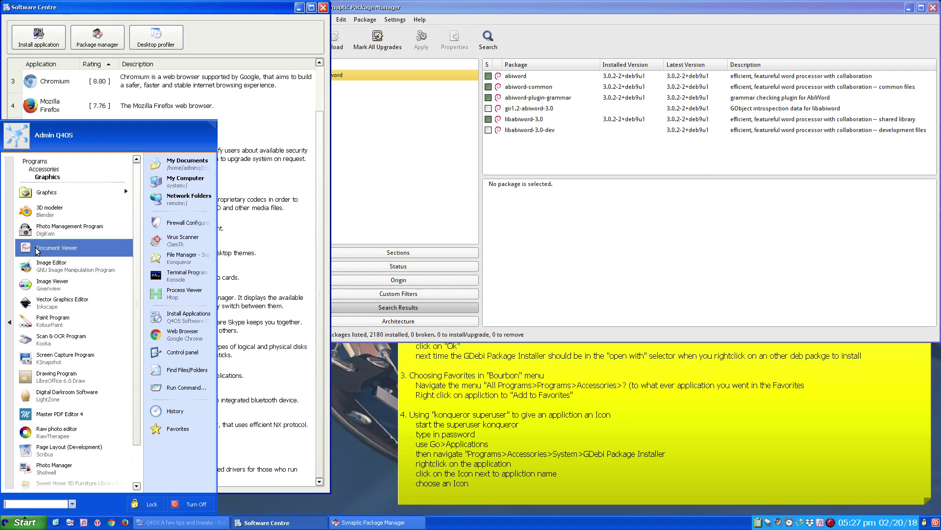
pyautogui.scroll(-1, 51, 370)
pyautogui.scroll(1, 51, 370)
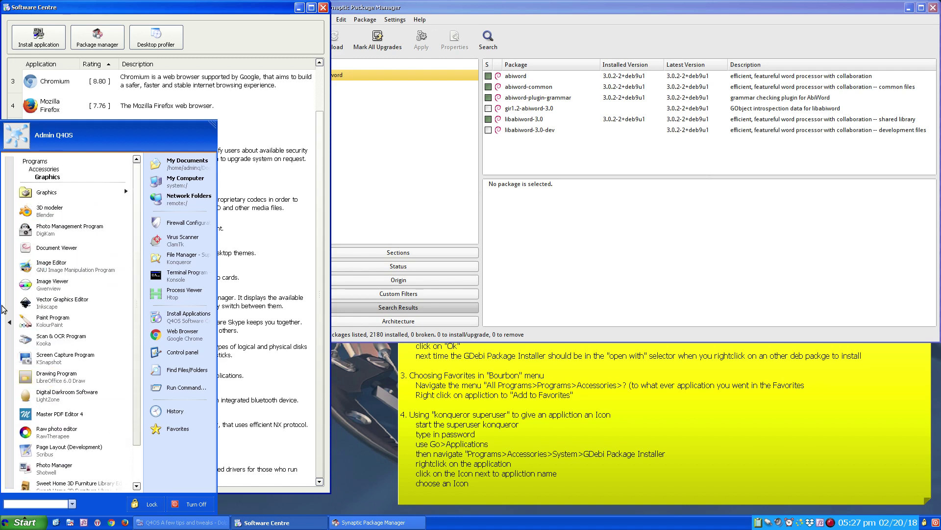
pyautogui.click(34, 193)
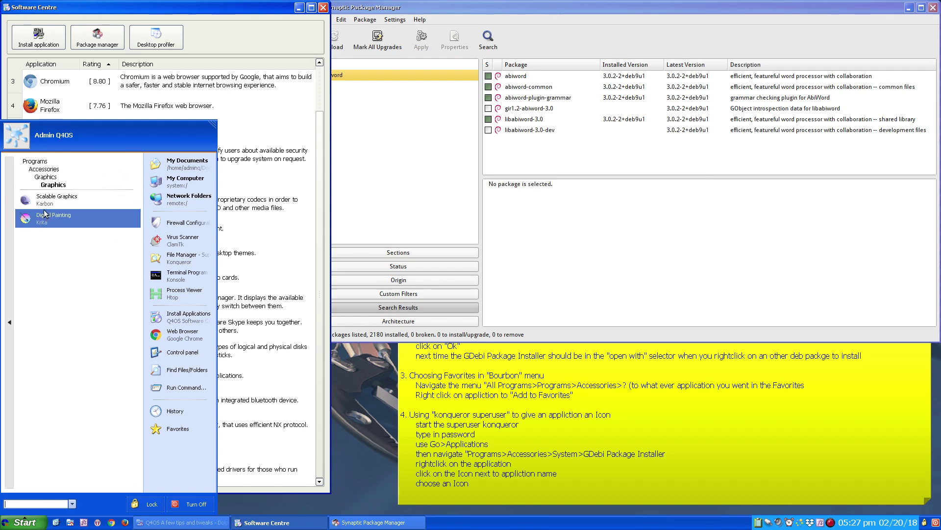
pyautogui.click(13, 204)
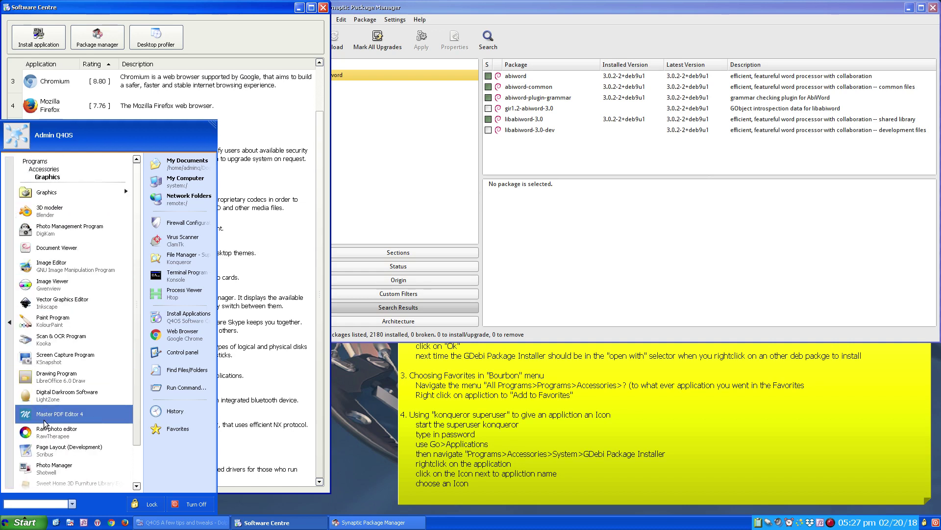
pyautogui.scroll(-3, 54, 407)
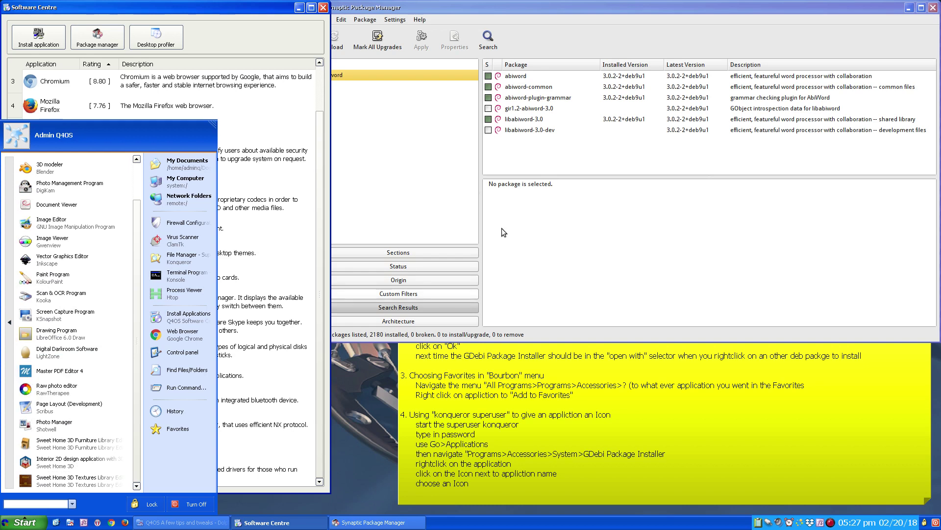
# Step: Search the package names in Synaptic Package Manager for gimp and select the gimp package to view its description
pyautogui.click(488, 38)
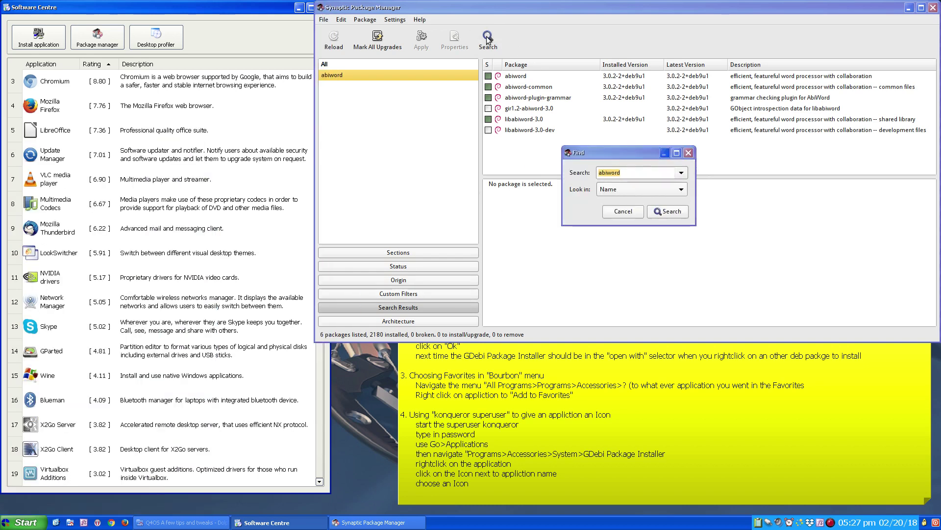
pyautogui.click(652, 171)
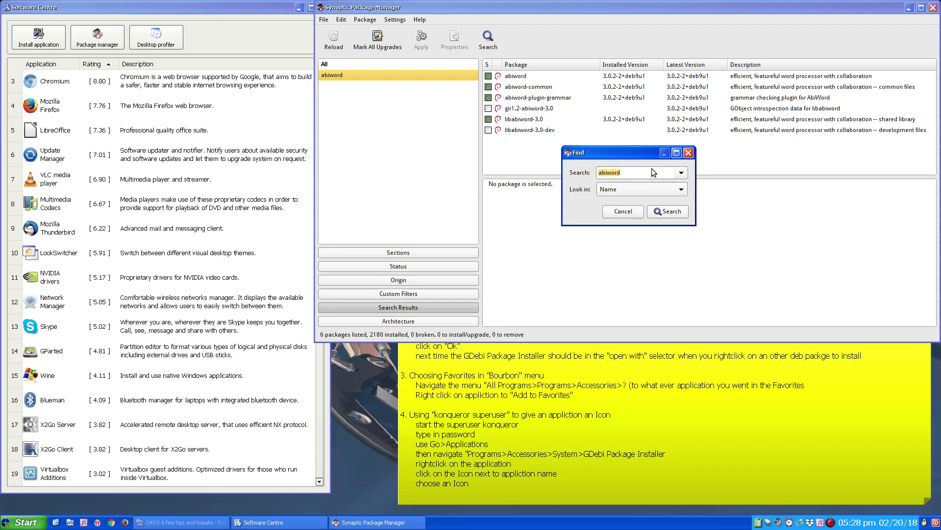
pyautogui.press('BackSpace')
pyautogui.press('BackSpace')
pyautogui.press('BackSpace')
pyautogui.press('BackSpace')
pyautogui.press('BackSpace')
pyautogui.press('BackSpace')
pyautogui.write('gimp')
pyautogui.press('Return')
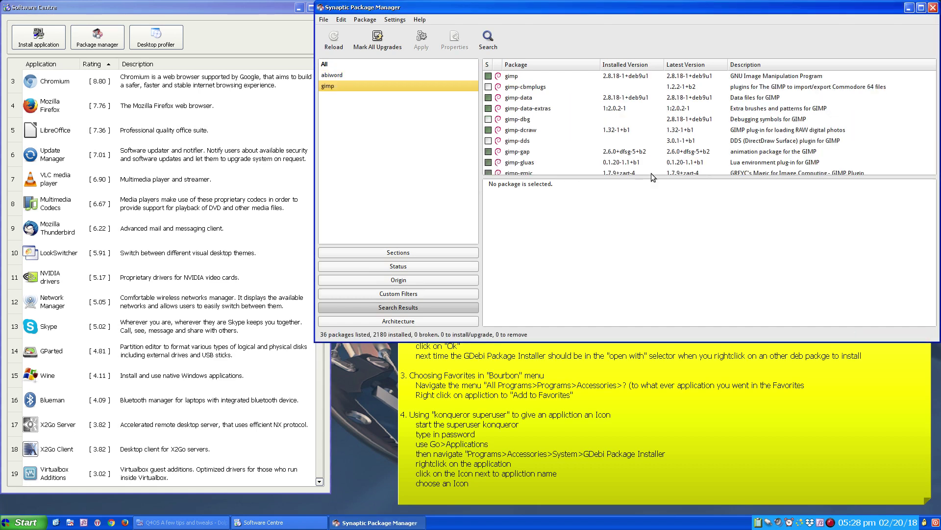
pyautogui.click(544, 76)
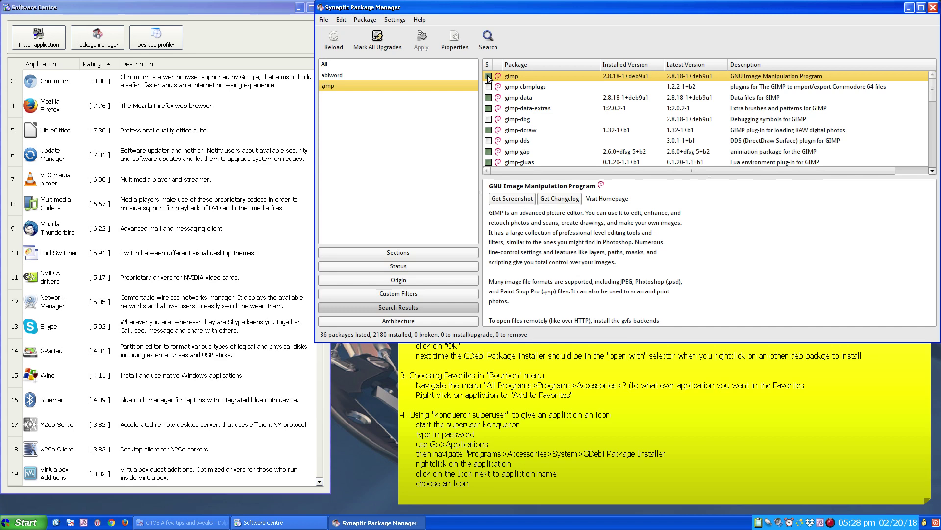
# Step: Open the icon legend to review what the package status icons mean, and close it
pyautogui.click(420, 20)
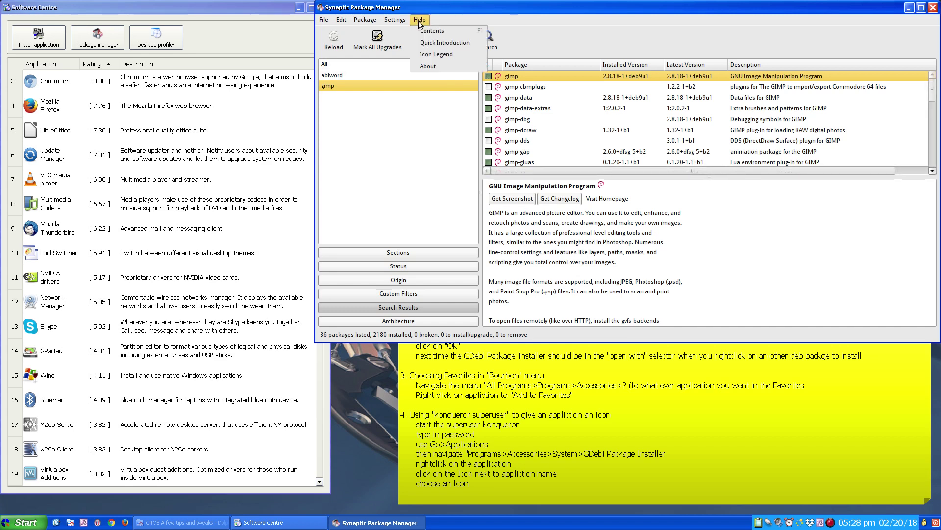
pyautogui.click(437, 54)
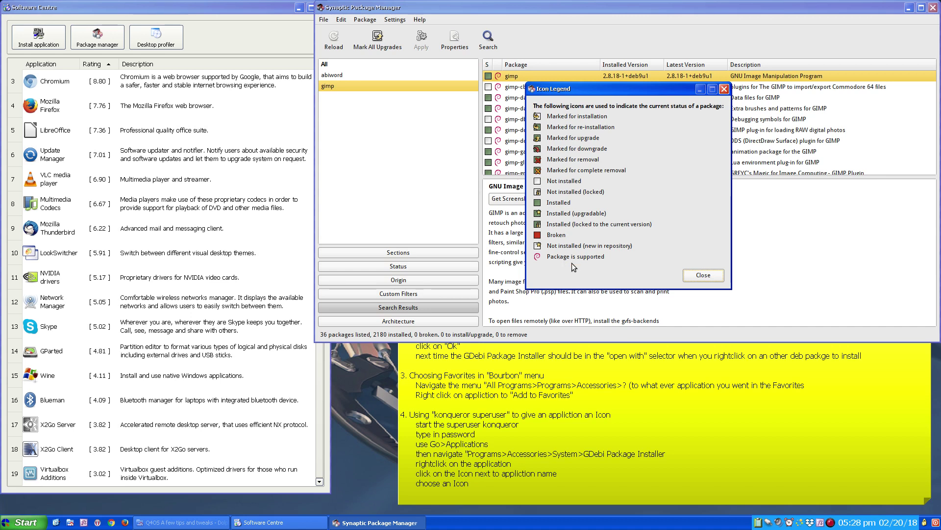
pyautogui.click(701, 275)
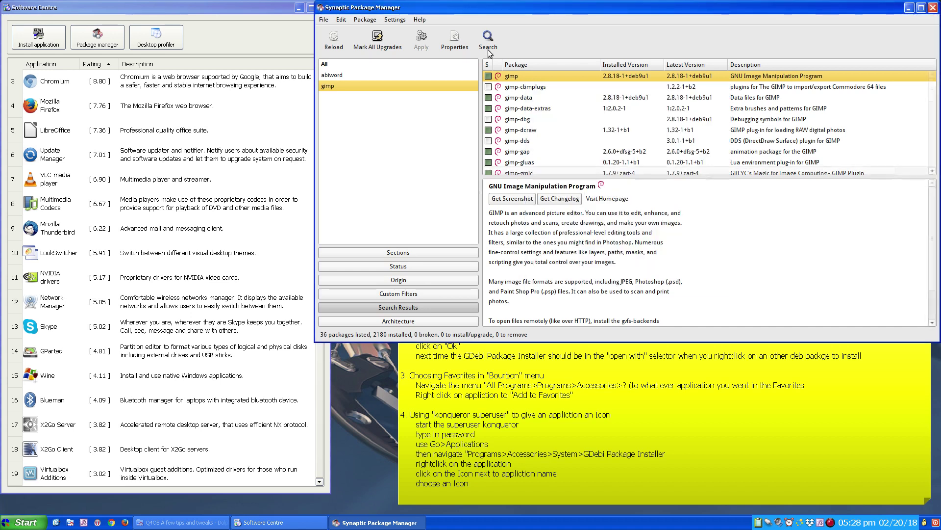
pyautogui.click(422, 20)
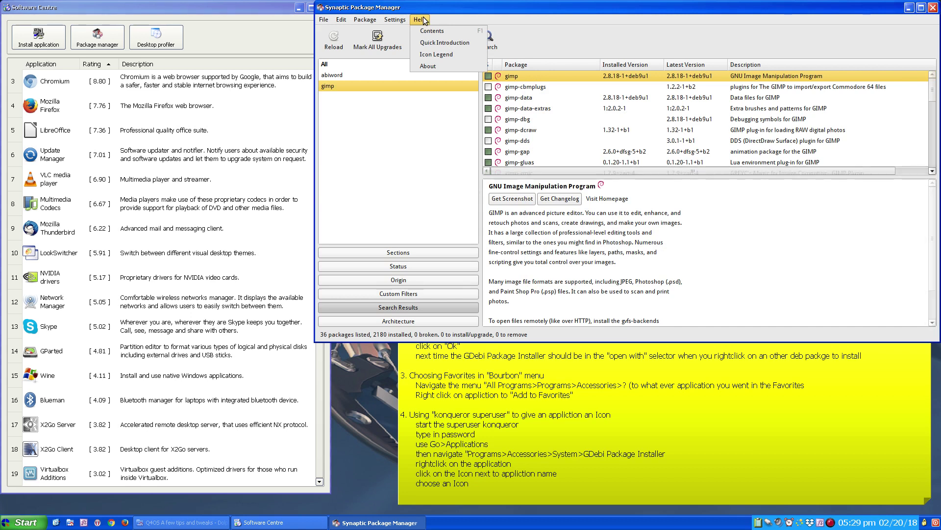
pyautogui.moveTo(397, 22)
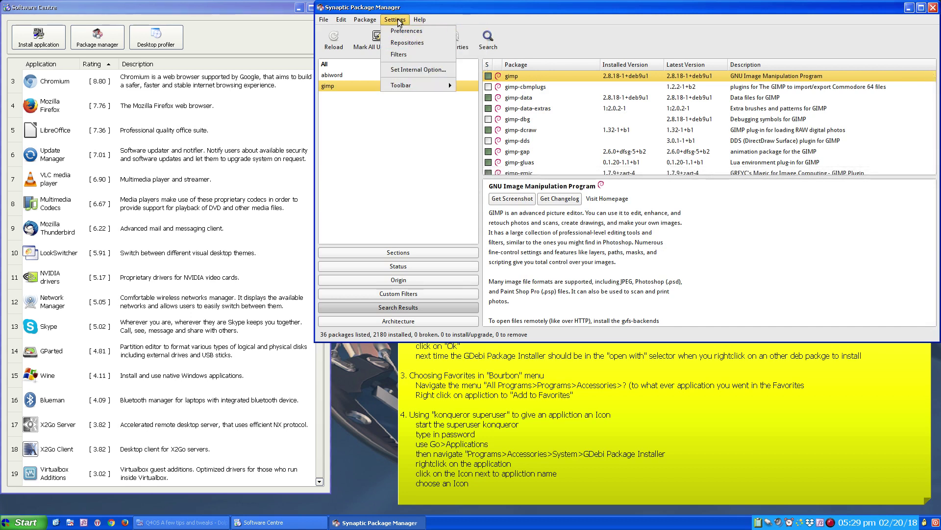
pyautogui.moveTo(369, 22)
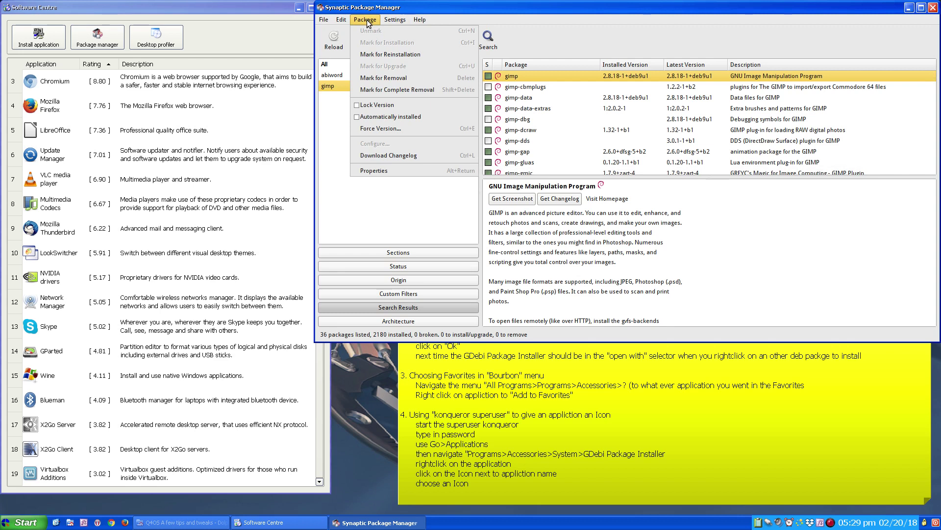
pyautogui.moveTo(336, 20)
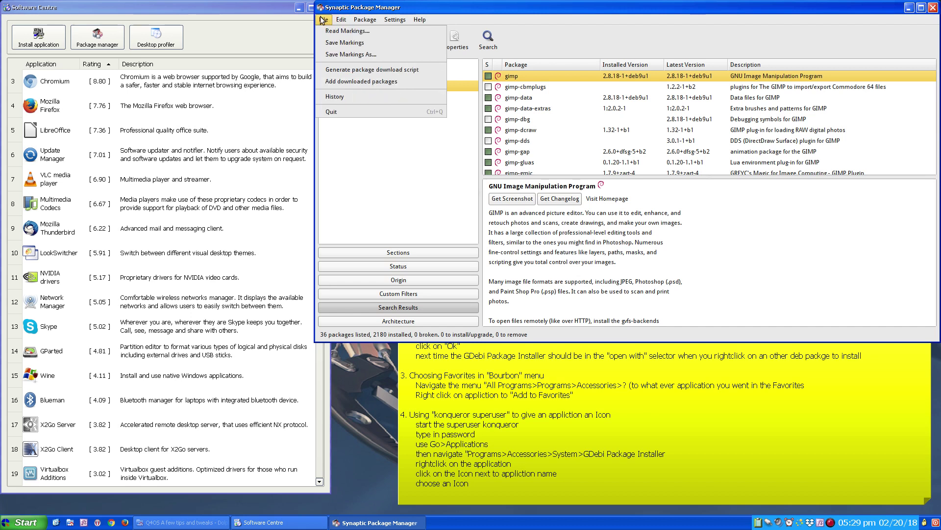
pyautogui.click(410, 9)
# Step: Reload the package information from the repositories and mark all available upgrades
pyautogui.click(335, 38)
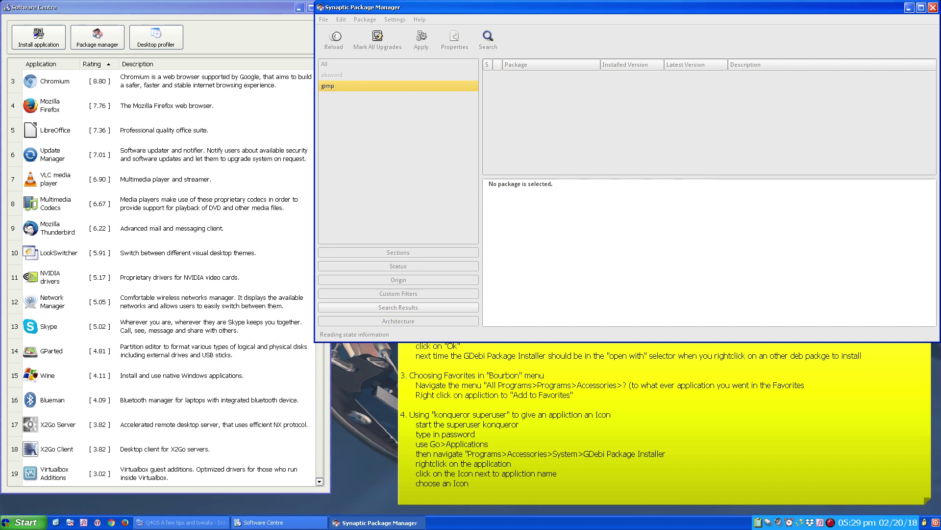
pyautogui.click(374, 41)
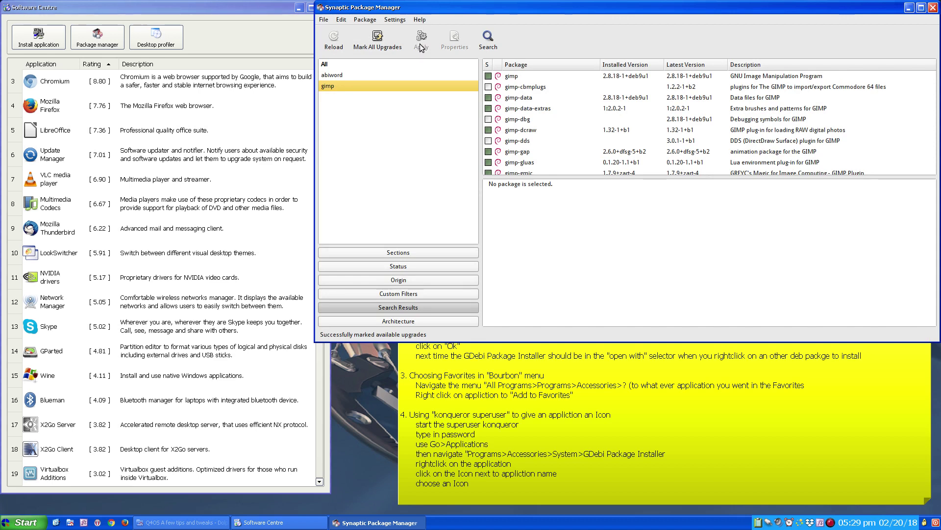
# Step: Reopen the icon legend to check the upgrade status icons, mark all upgrades once more and close the legend
pyautogui.click(416, 20)
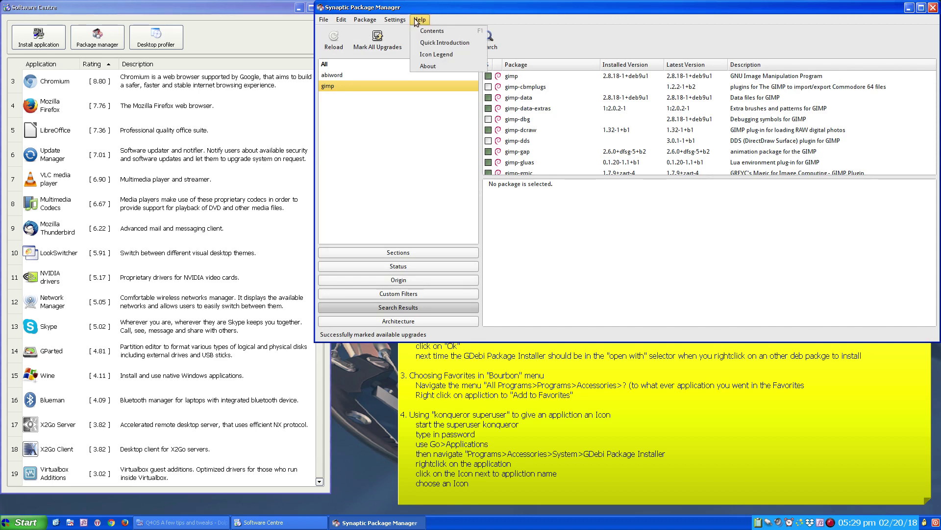
pyautogui.click(432, 51)
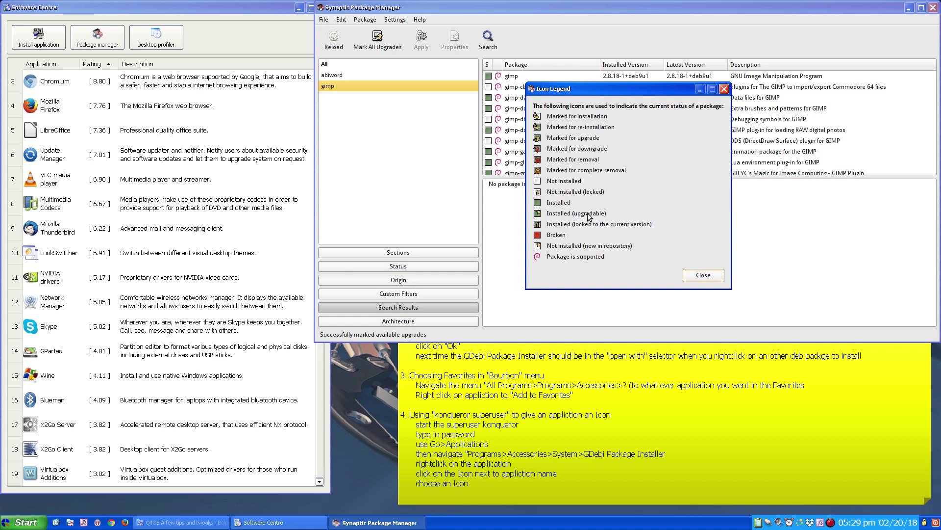
pyautogui.click(378, 38)
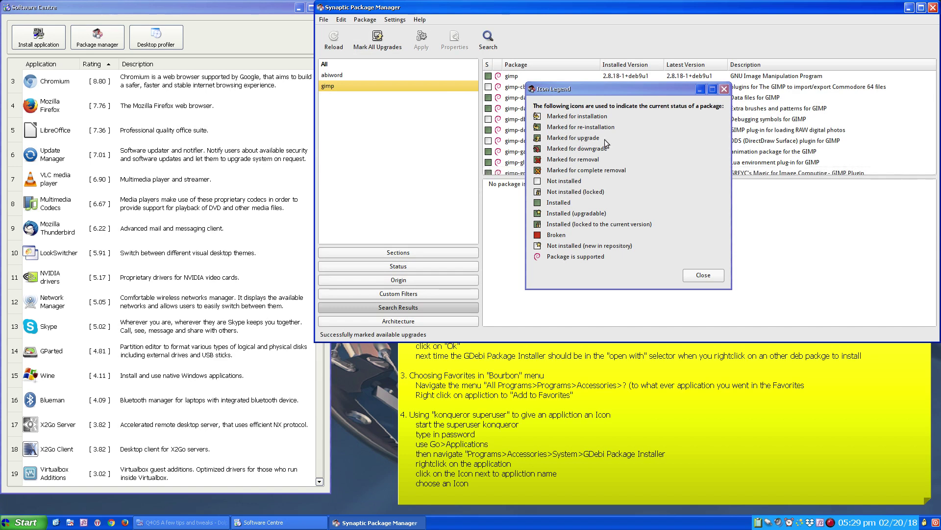
pyautogui.click(703, 275)
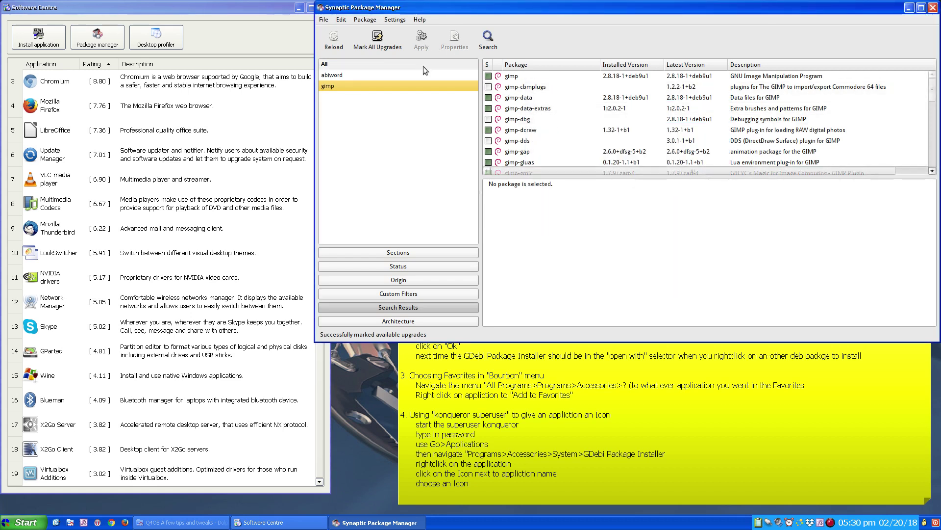
# Step: Display the abiword search results in Synaptic Package Manager and close the package manager
pyautogui.click(342, 74)
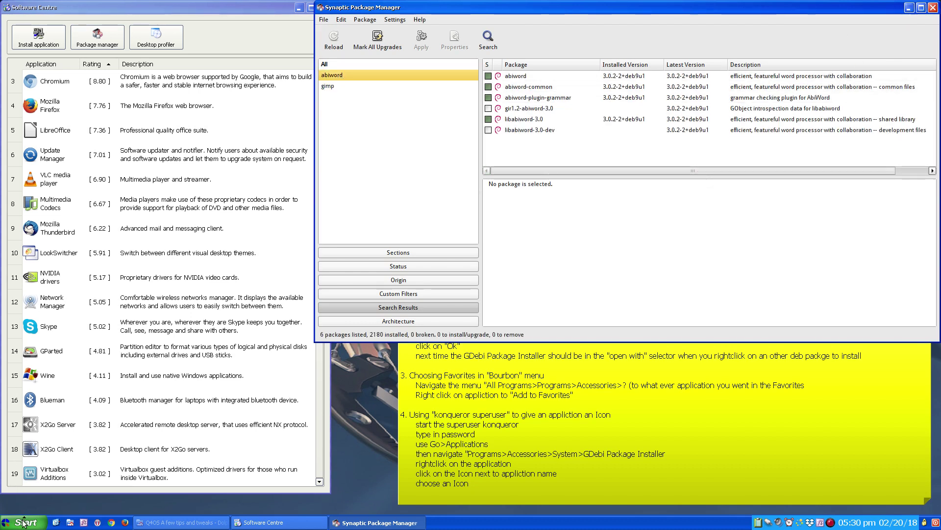
pyautogui.click(933, 7)
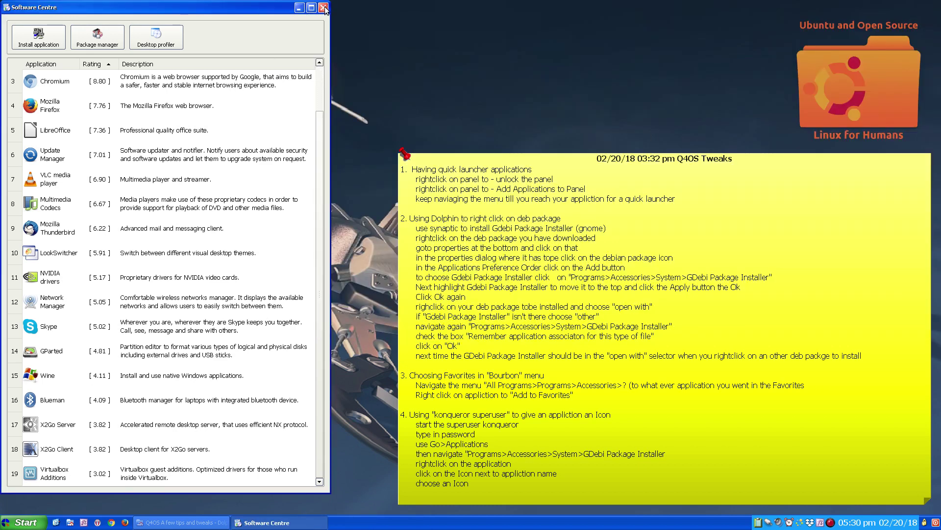
# Step: Browse the installed Office applications in the Start menu's Programs > Accessories group and return to the Accessories categories
pyautogui.click(9, 525)
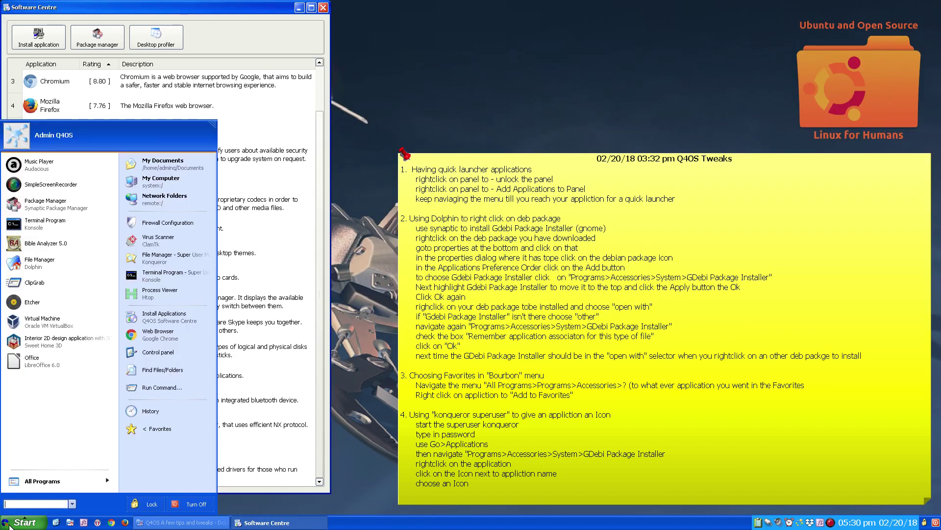
pyautogui.click(28, 482)
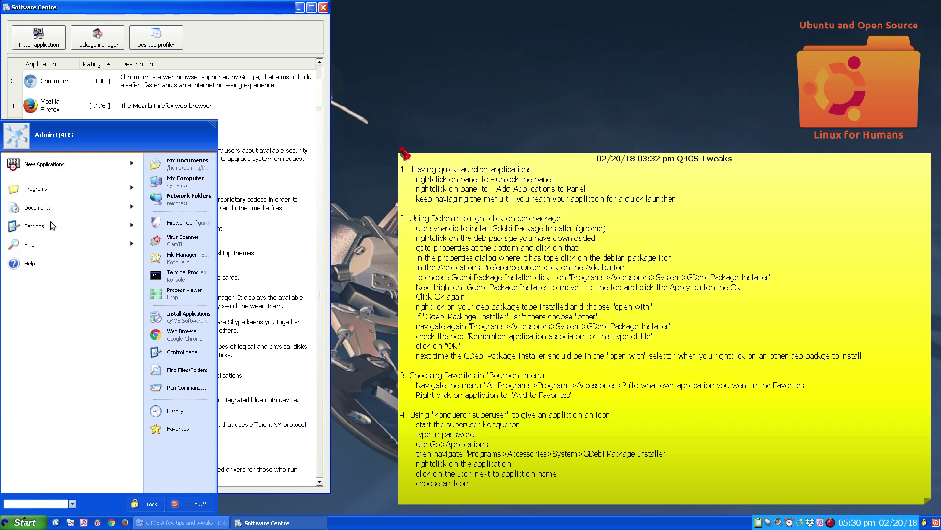
pyautogui.click(55, 186)
pyautogui.click(55, 187)
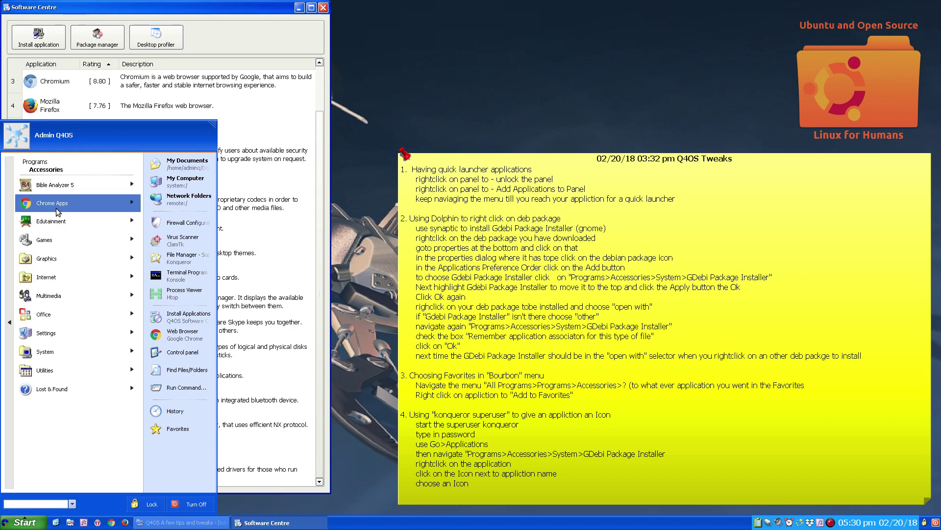
pyautogui.click(61, 317)
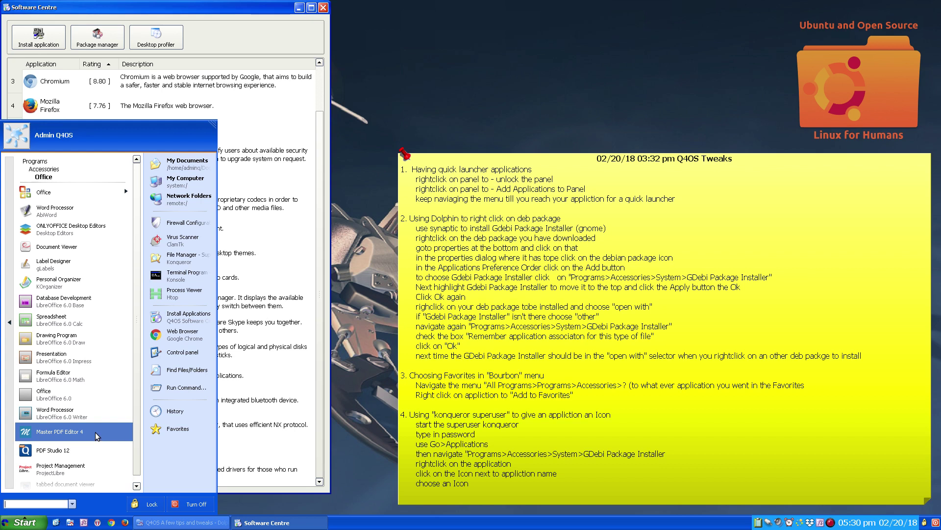
pyautogui.click(10, 423)
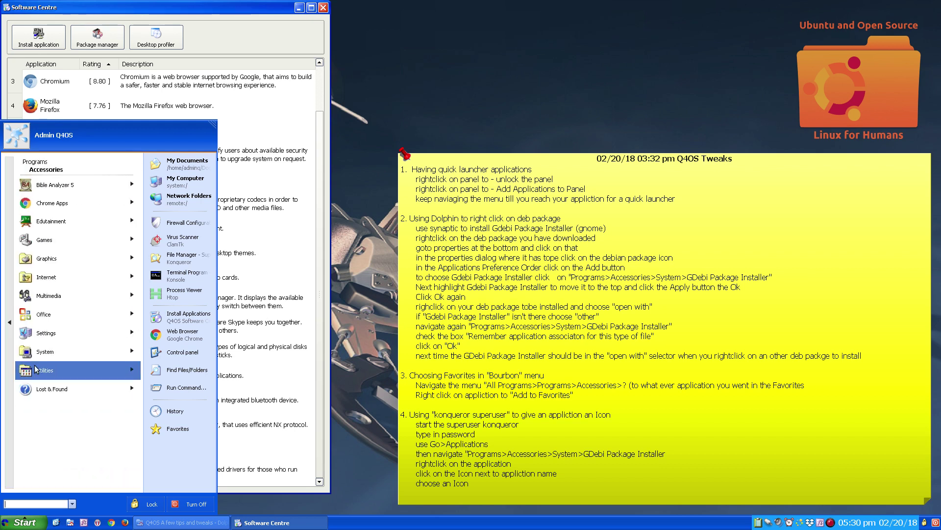
# Step: Look through the installed Graphics applications and return to the top level of All Programs
pyautogui.click(59, 256)
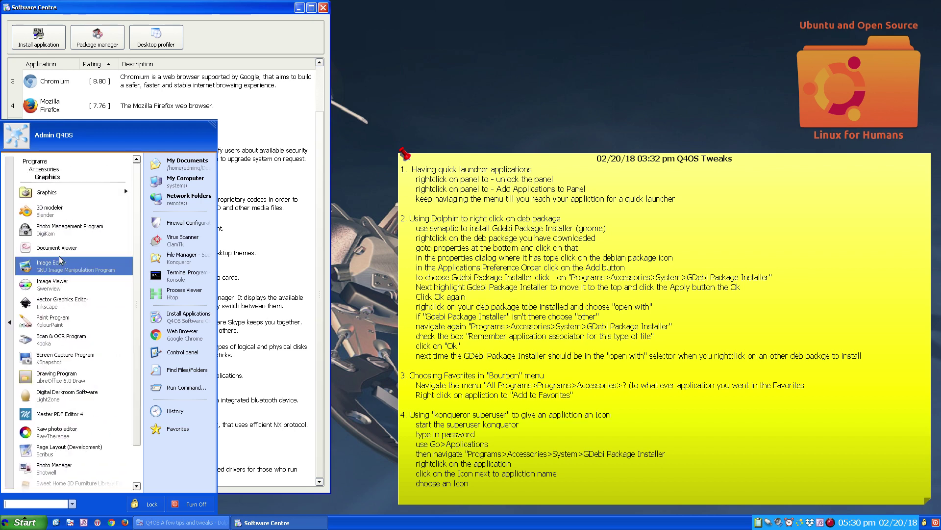
pyautogui.scroll(-1, 58, 259)
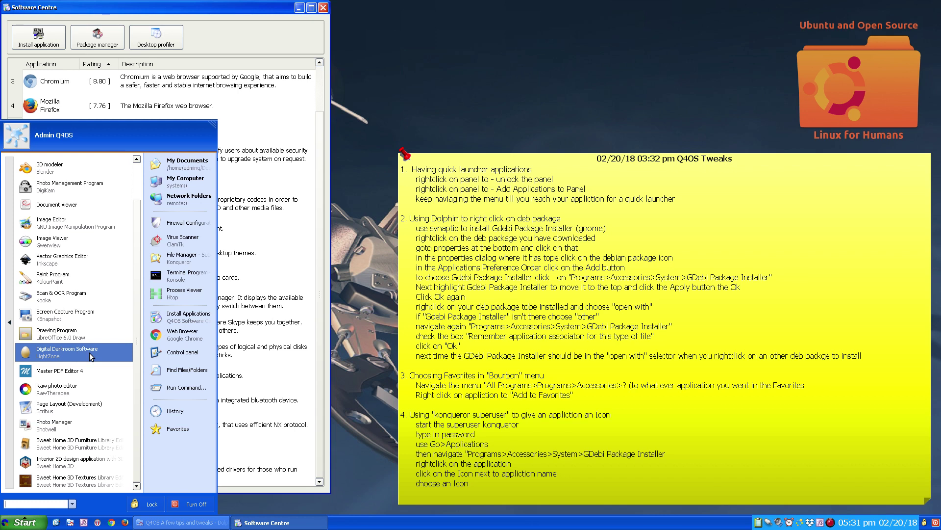
pyautogui.scroll(2, 89, 352)
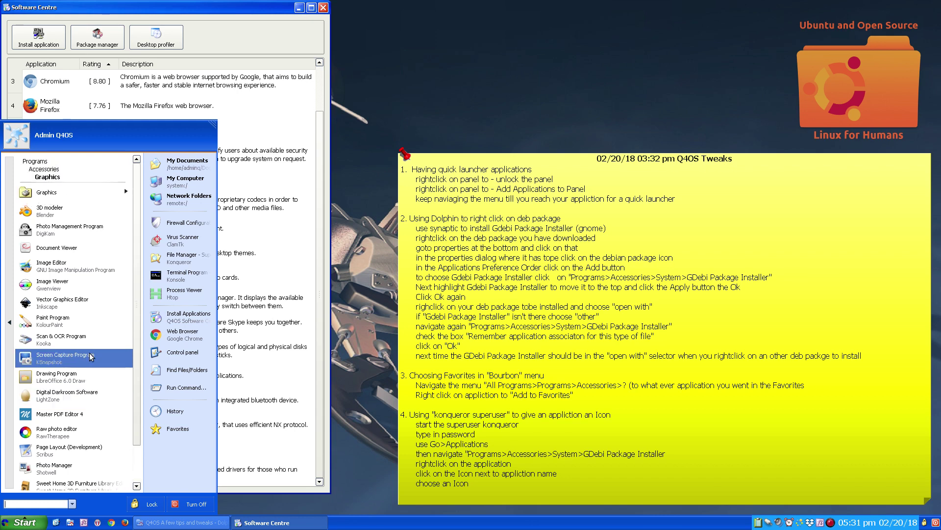
pyautogui.click(12, 278)
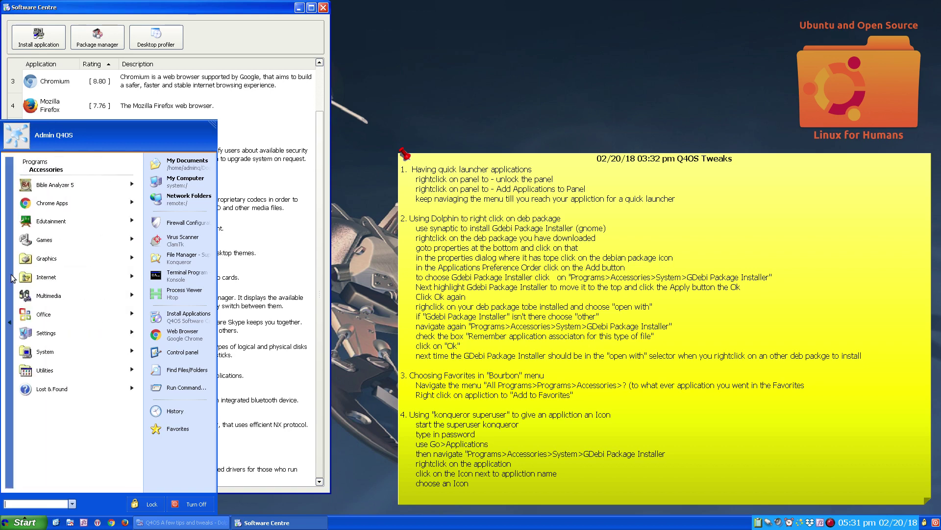
pyautogui.click(12, 278)
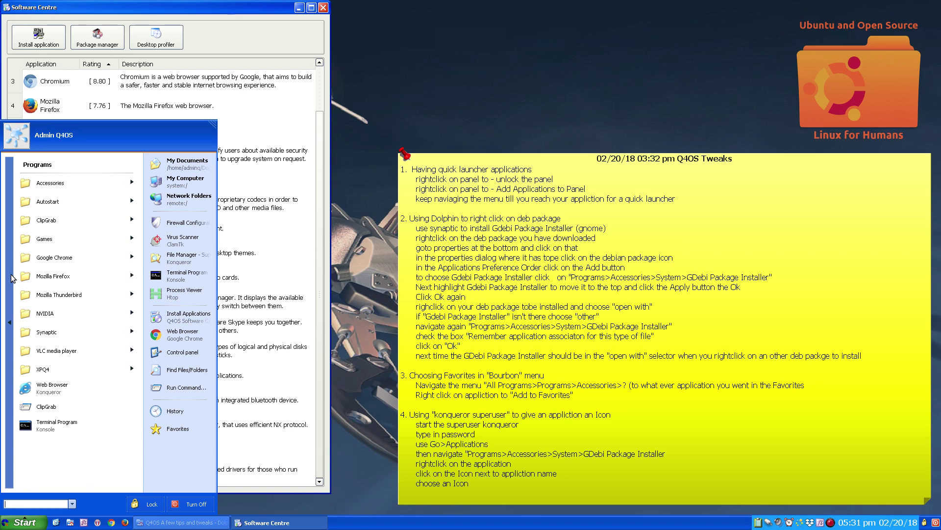
pyautogui.click(16, 284)
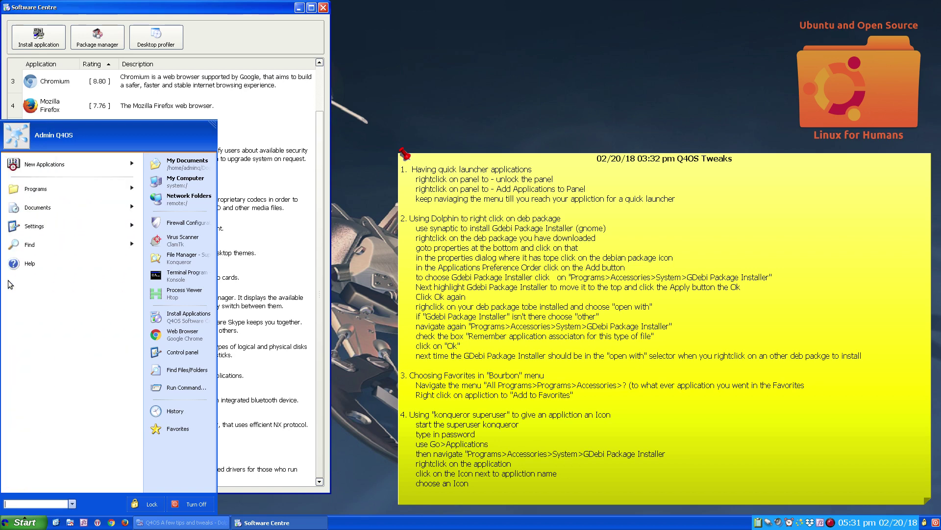
# Step: View the Start menu favorites and add the Blender 3D modeler from the Accessories Graphics applications to them
pyautogui.click(175, 427)
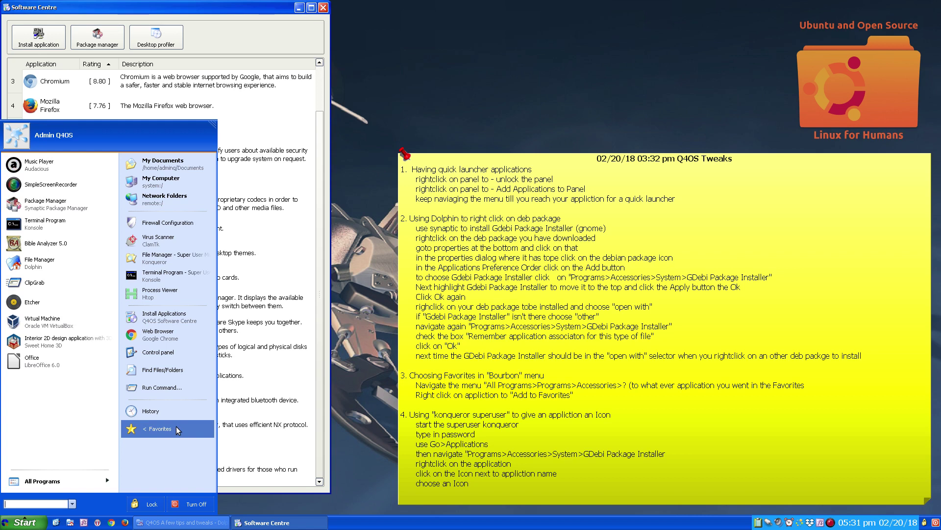
pyautogui.click(71, 481)
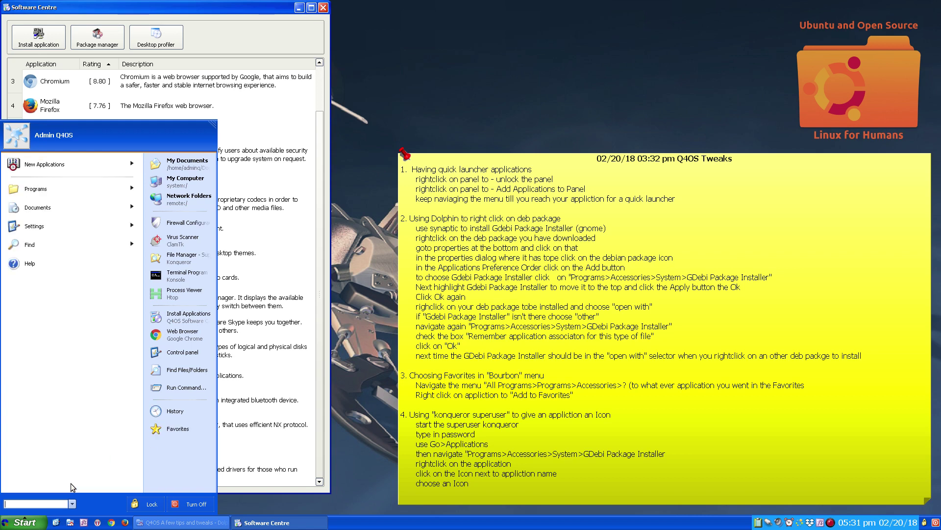
pyautogui.click(81, 186)
pyautogui.click(80, 186)
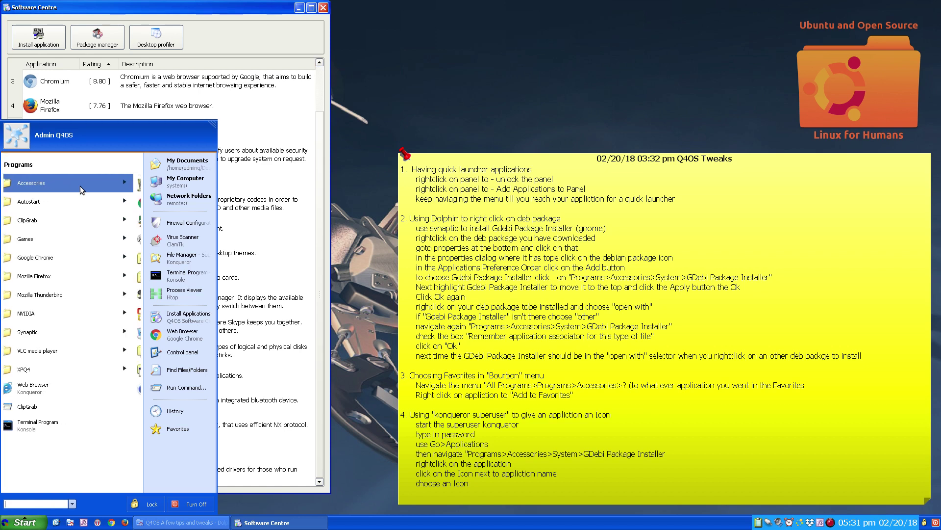
pyautogui.click(89, 255)
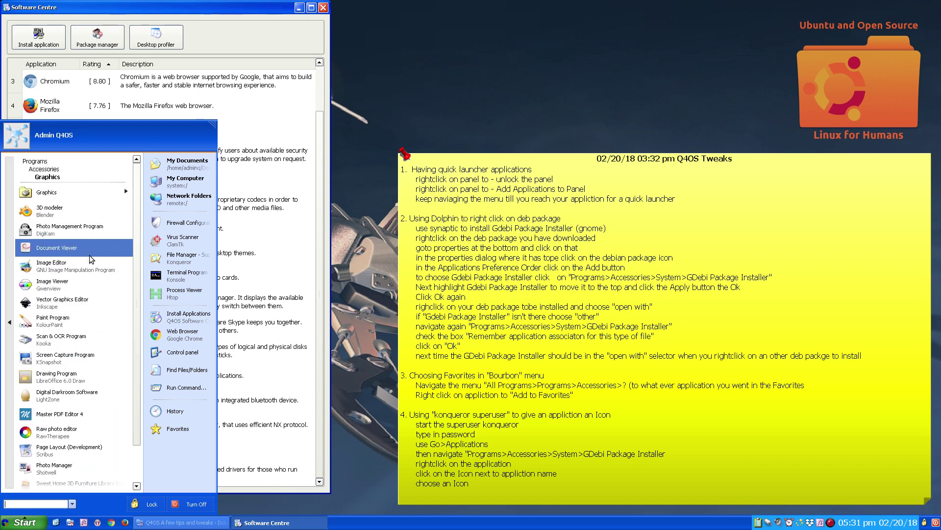
pyautogui.rightClick(84, 217)
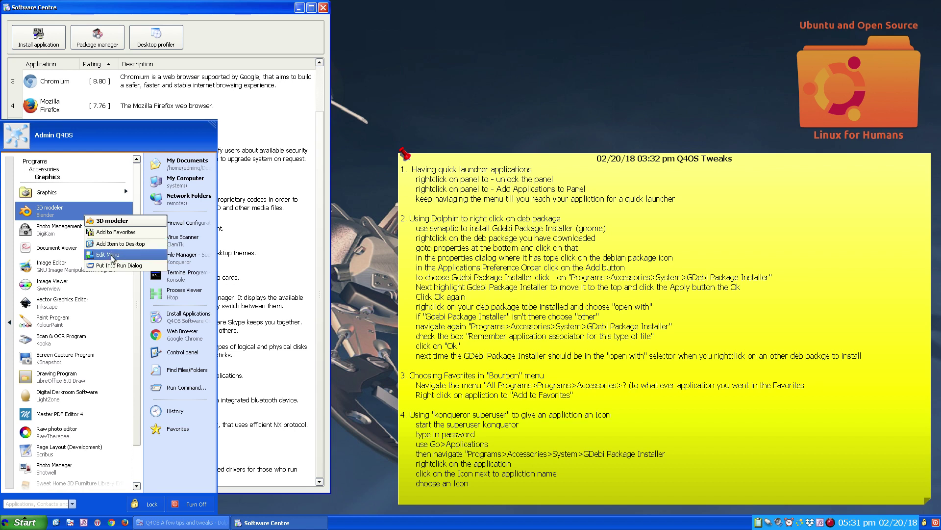
pyautogui.click(123, 232)
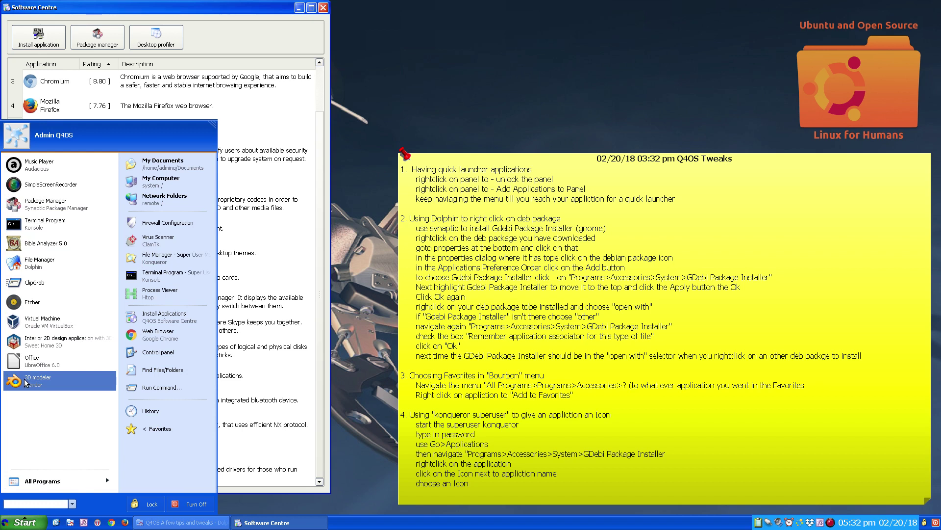
# Step: Add the Google Chrome web browser from the Programs list to the Start menu favorites
pyautogui.click(12, 486)
pyautogui.click(34, 191)
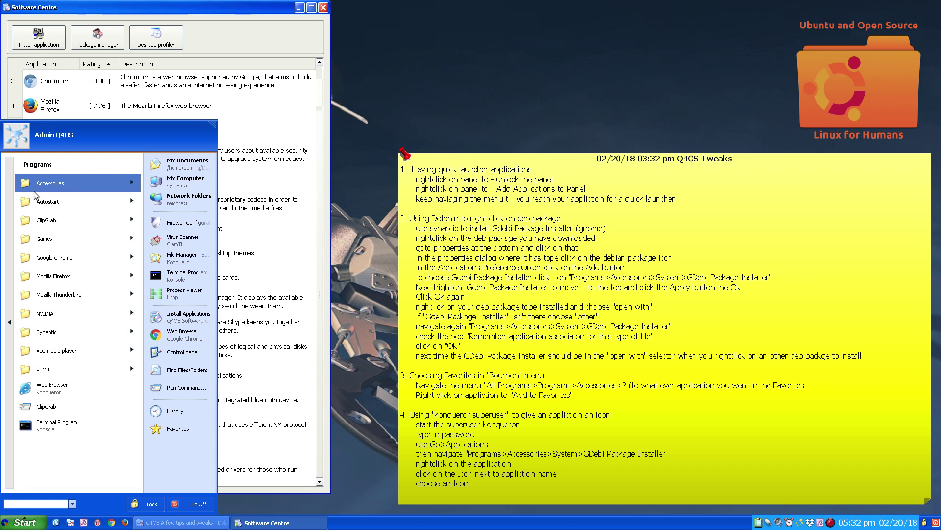
pyautogui.click(63, 257)
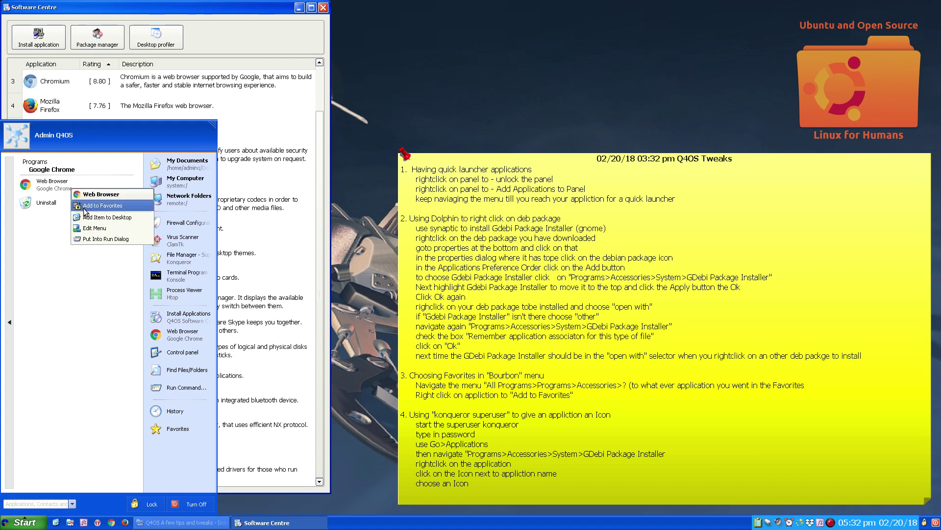
pyautogui.click(85, 211)
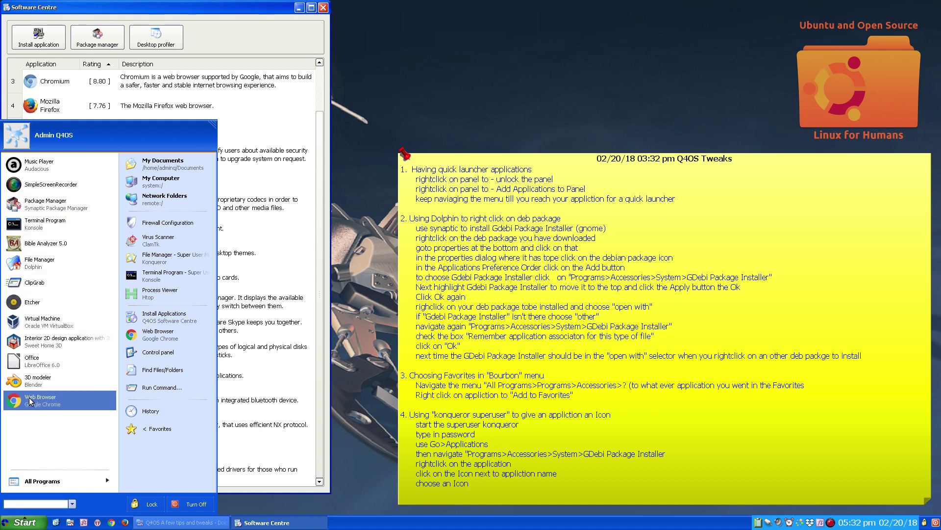
pyautogui.click(34, 482)
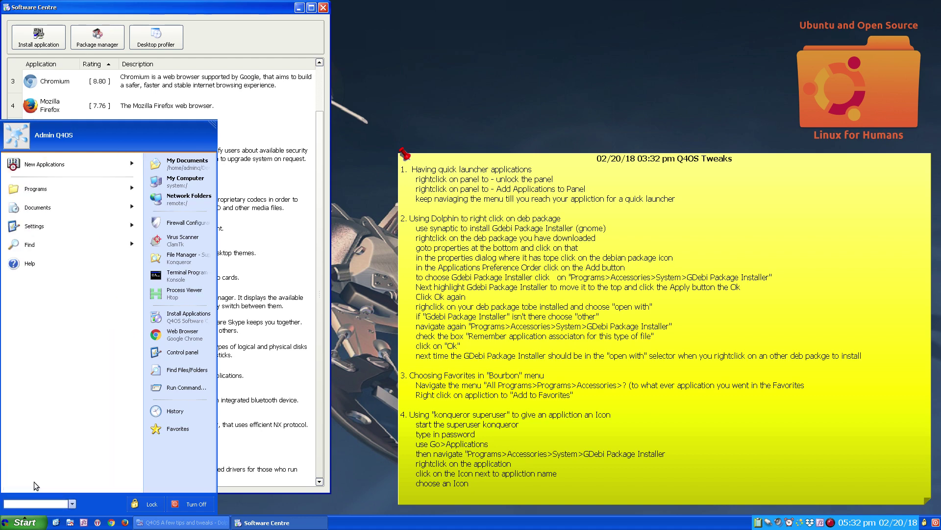
pyautogui.click(39, 189)
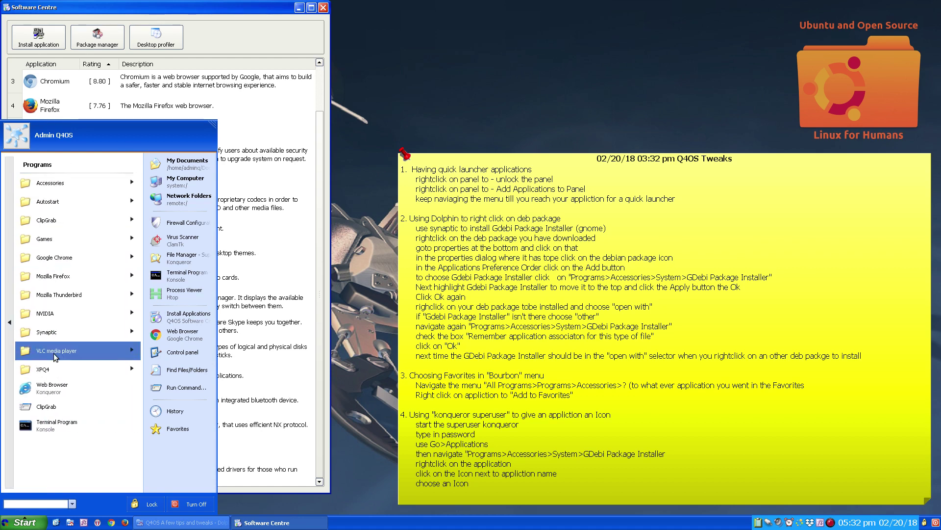
pyautogui.click(10, 344)
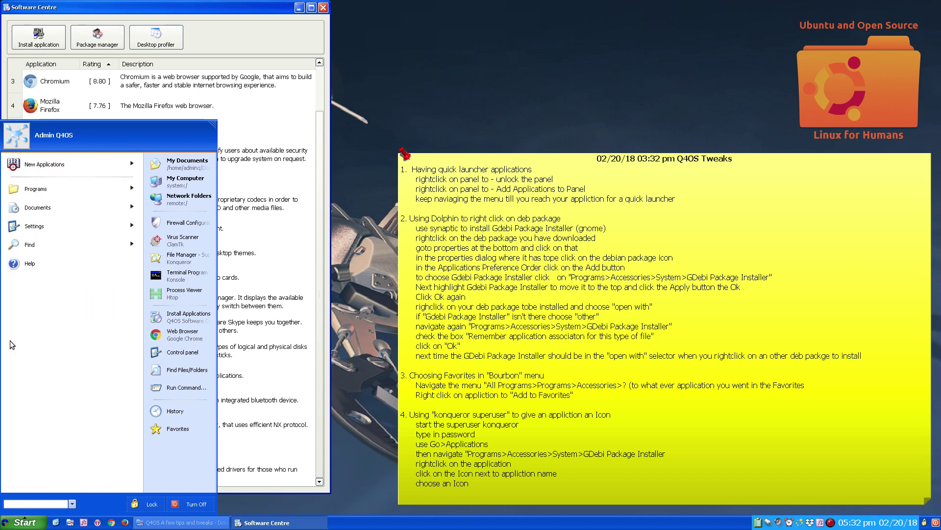
# Step: Remove the Google Chrome web browser and the Blender 3D modeler from the Start menu favorites
pyautogui.click(178, 429)
pyautogui.rightClick(68, 403)
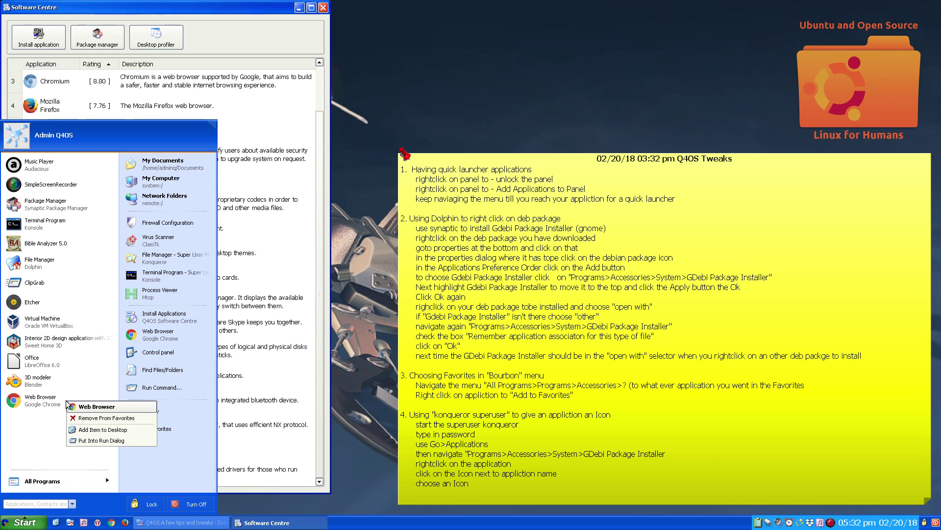
pyautogui.click(79, 417)
pyautogui.rightClick(58, 383)
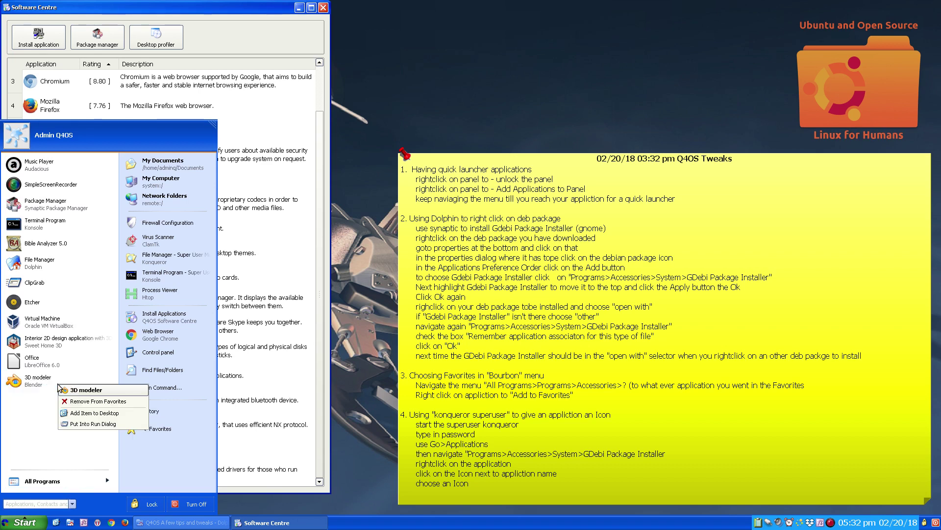
pyautogui.click(67, 399)
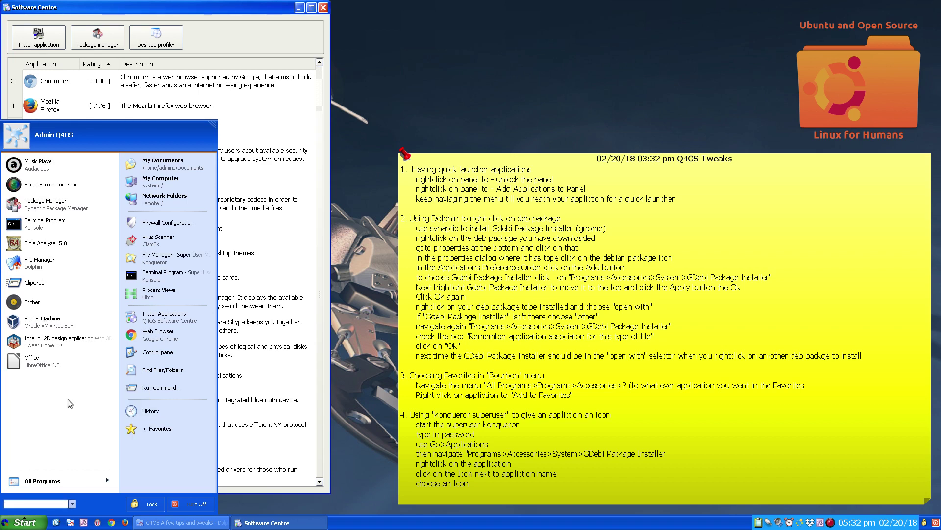
# Step: Review the history of recently used applications and documents, open the Documents folder from it and close its window
pyautogui.click(132, 409)
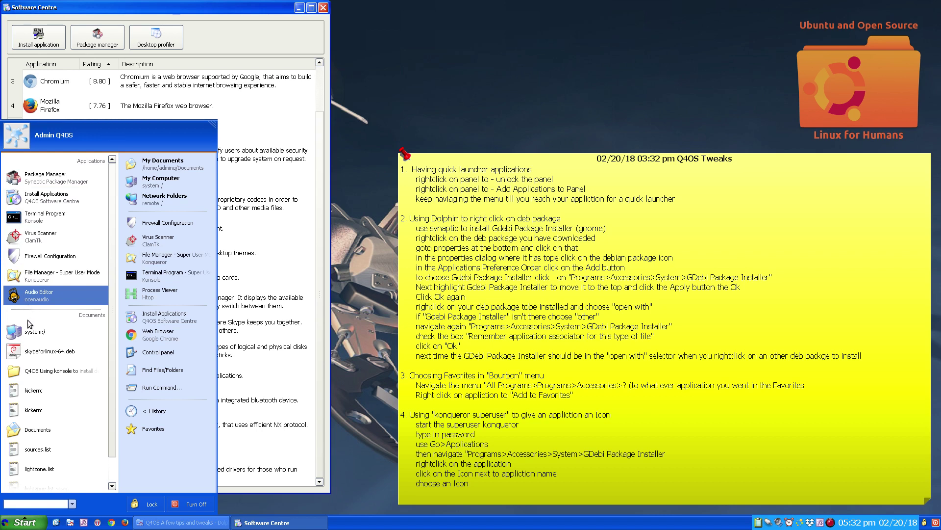
pyautogui.scroll(-1, 27, 363)
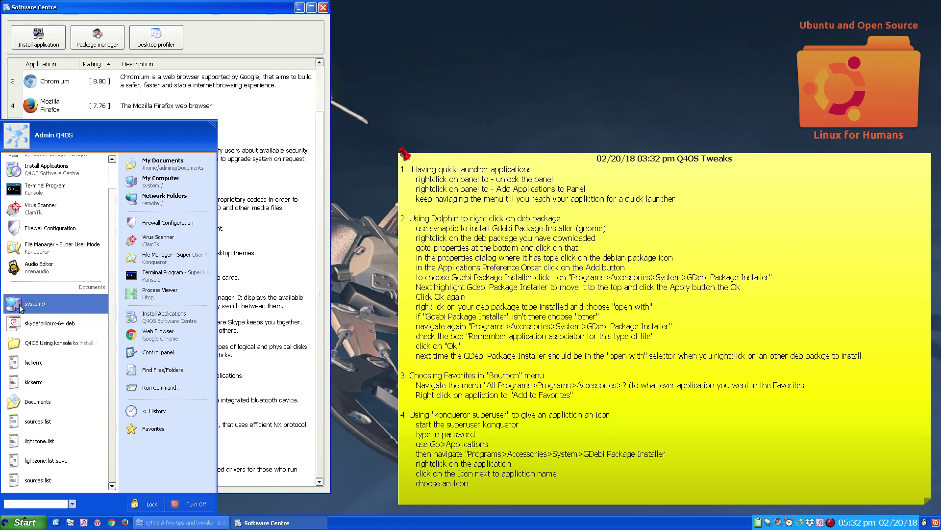
pyautogui.click(31, 404)
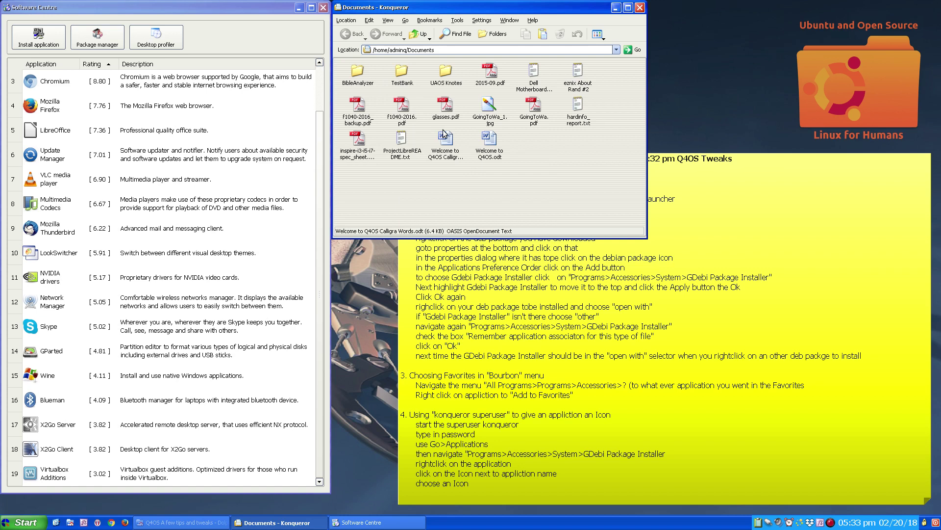
pyautogui.click(640, 7)
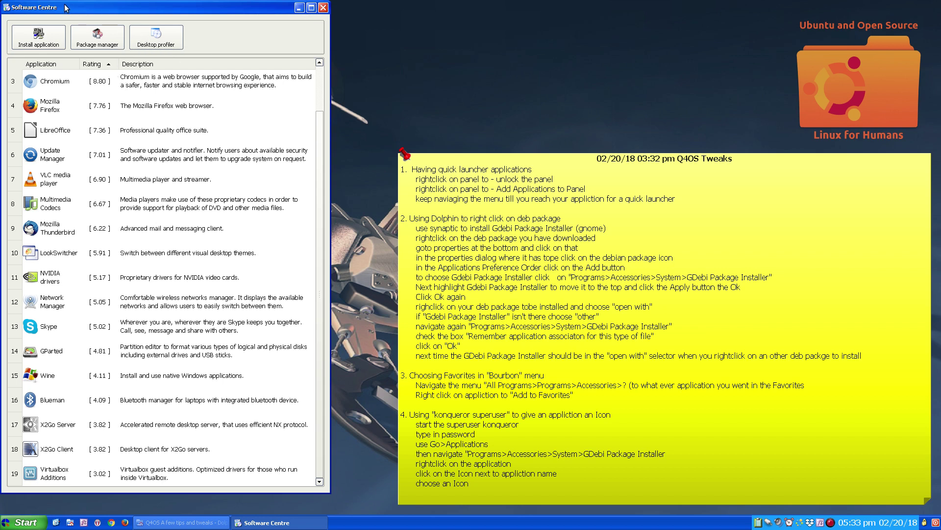
# Step: Select the Synaptic entry in the Software Centre's application list
pyautogui.click(32, 36)
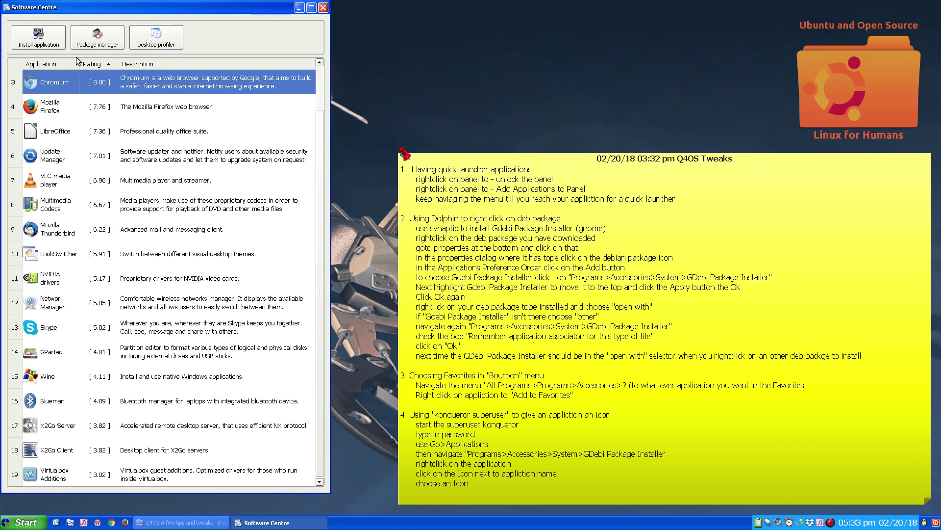
pyautogui.click(90, 36)
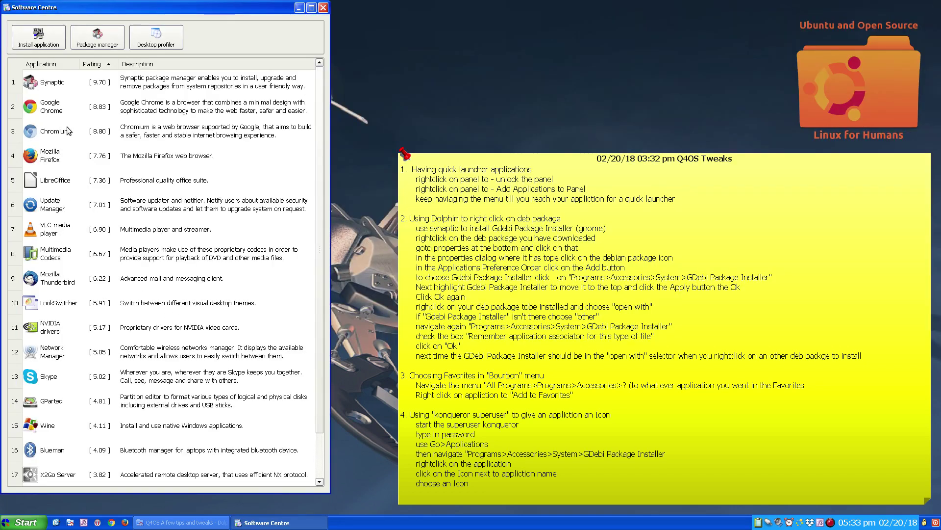
pyautogui.click(53, 84)
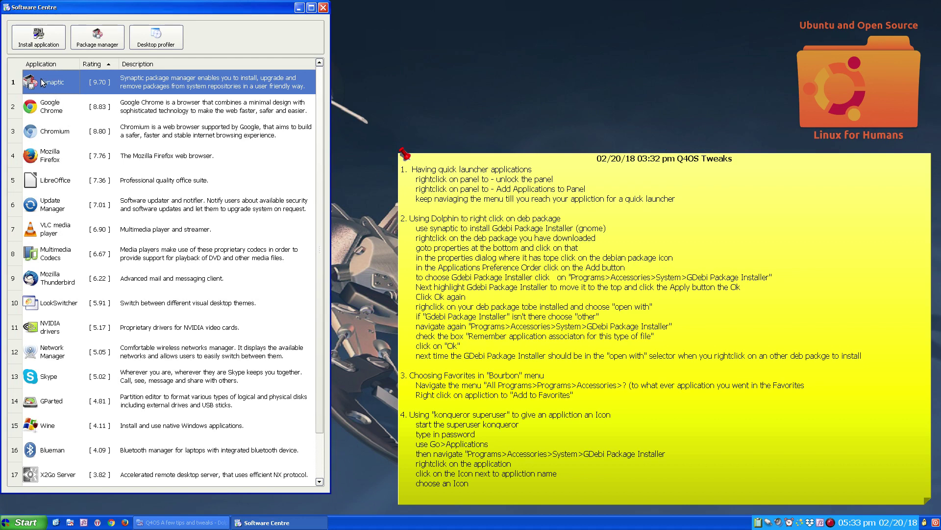
# Step: Run the Desktop Profiler, select the full featured desktop profile and review the additional desktop environments on offer without choosing one
pyautogui.click(156, 38)
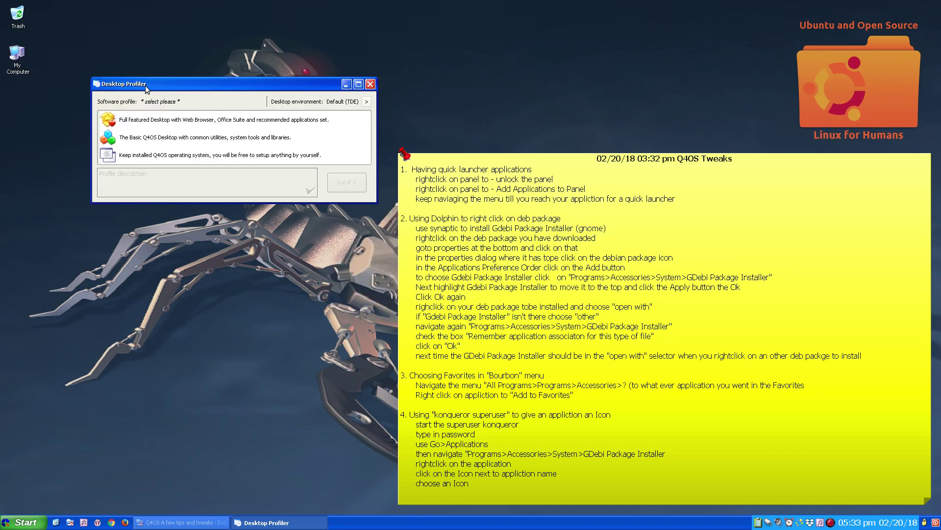
pyautogui.click(182, 121)
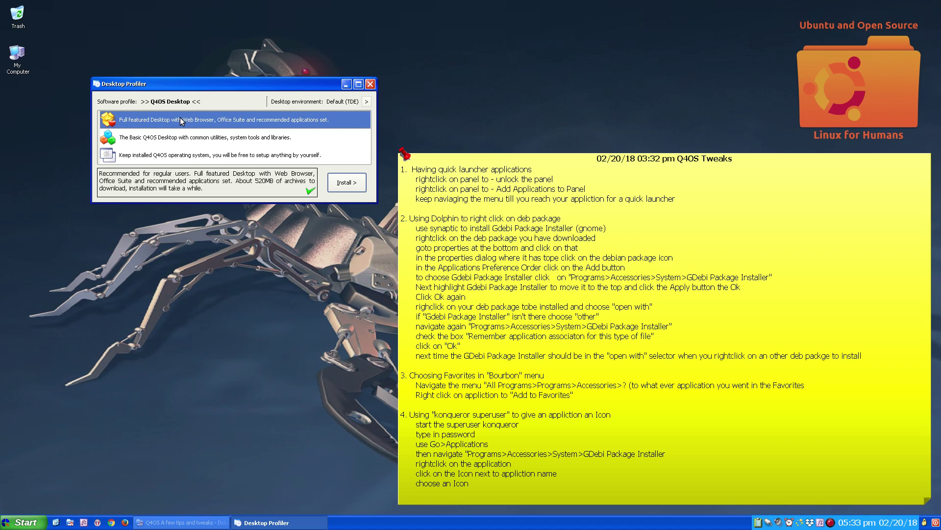
pyautogui.click(366, 102)
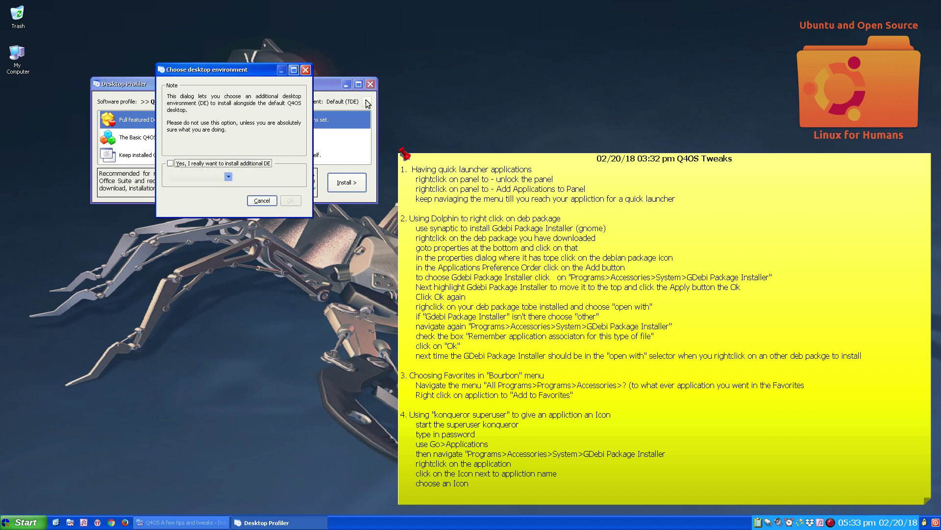
pyautogui.click(271, 200)
pyautogui.click(365, 102)
pyautogui.click(171, 163)
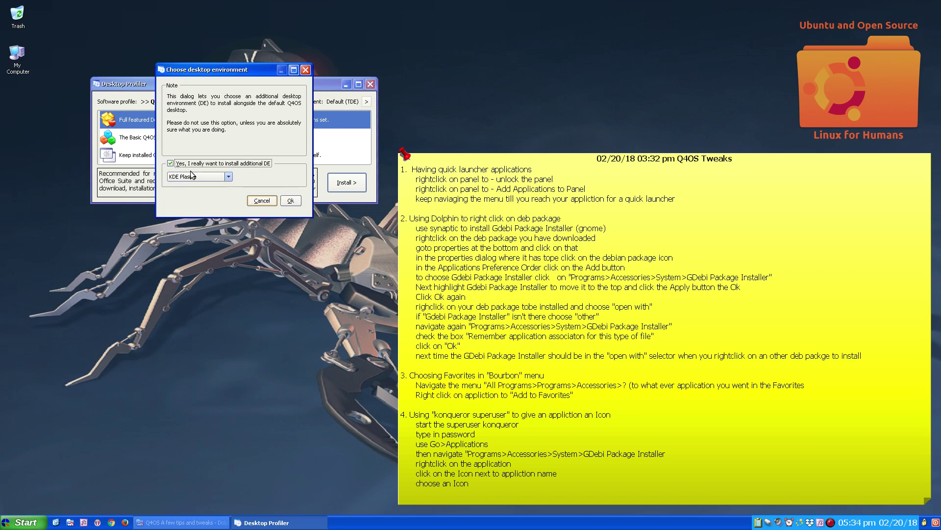
pyautogui.click(229, 177)
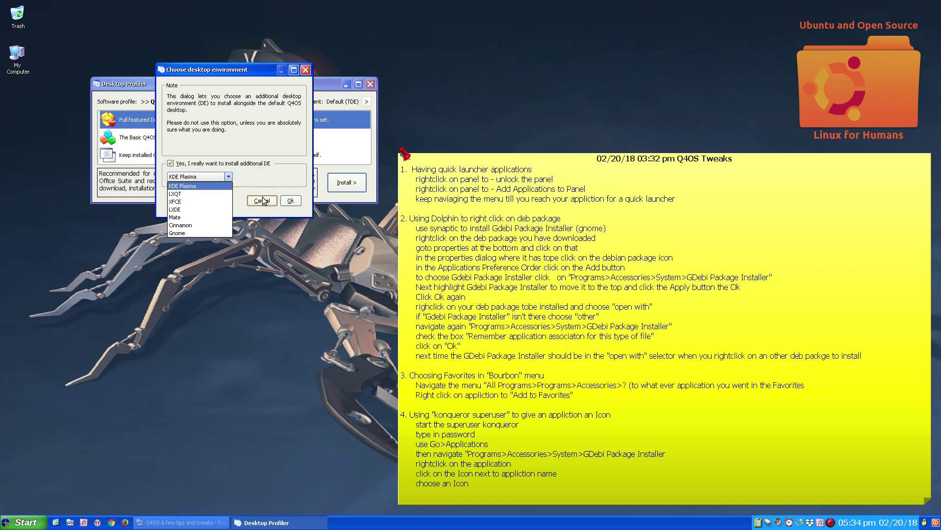
pyautogui.click(258, 174)
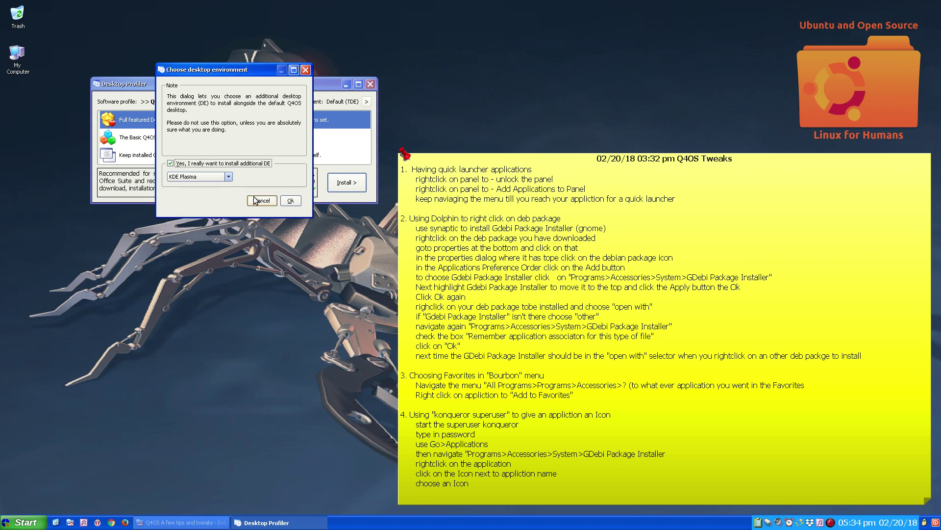
pyautogui.click(169, 163)
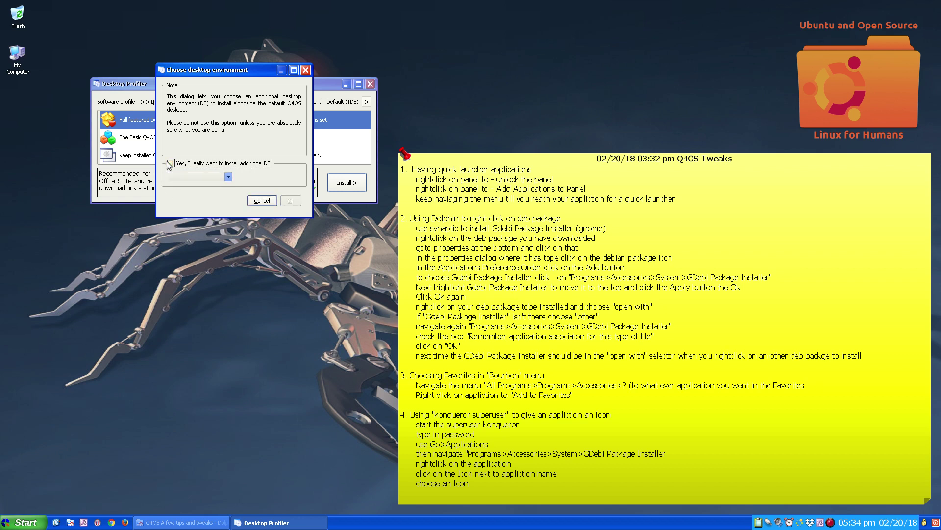
pyautogui.click(256, 200)
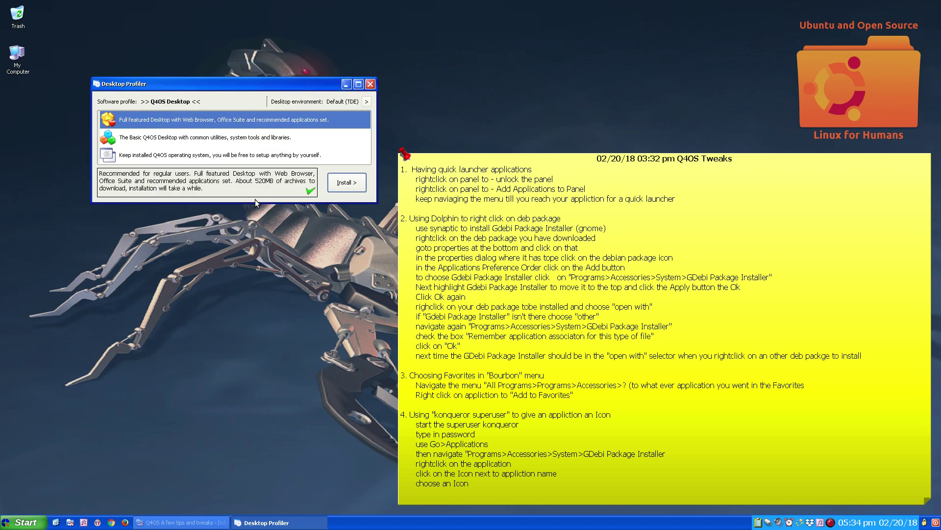
# Step: Compare the descriptions of the full featured, basic and keep-installed software profiles in the Desktop Profiler
pyautogui.click(213, 139)
pyautogui.click(206, 155)
pyautogui.click(206, 140)
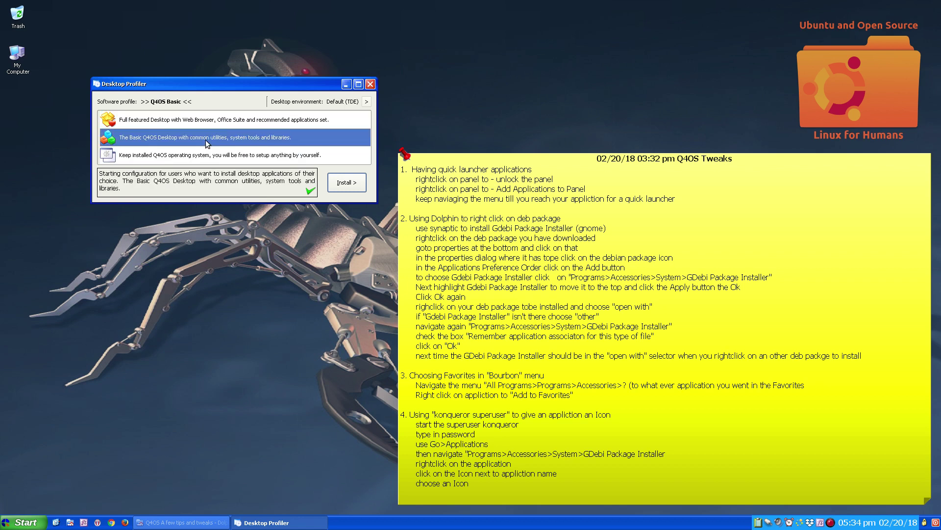
pyautogui.click(201, 155)
pyautogui.click(199, 137)
pyautogui.click(280, 121)
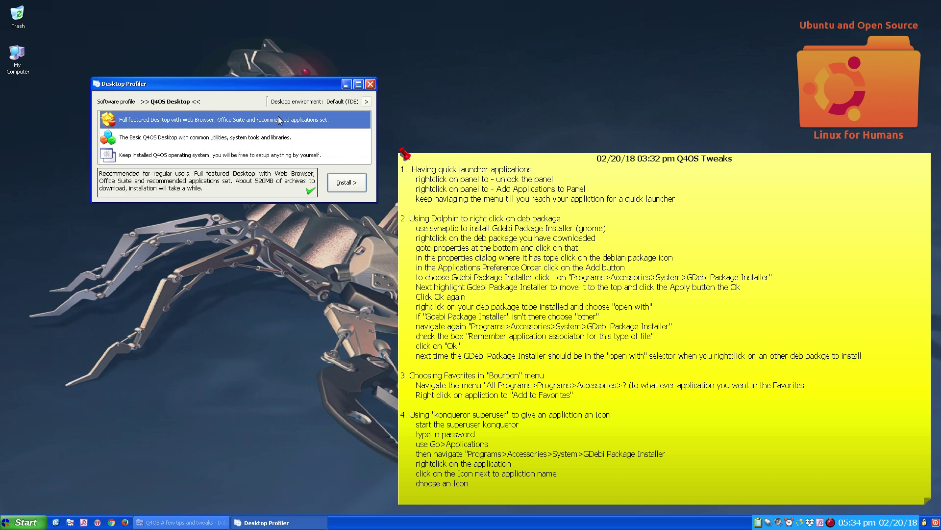
pyautogui.click(188, 161)
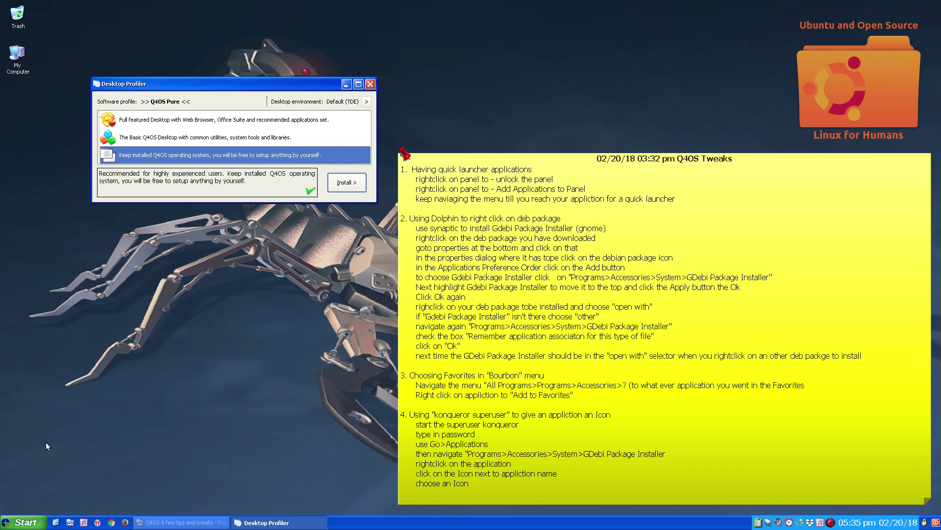
# Step: Open the Q4OS Software Centre beside the Desktop Profiler to show where it is started, and close its window
pyautogui.click(21, 525)
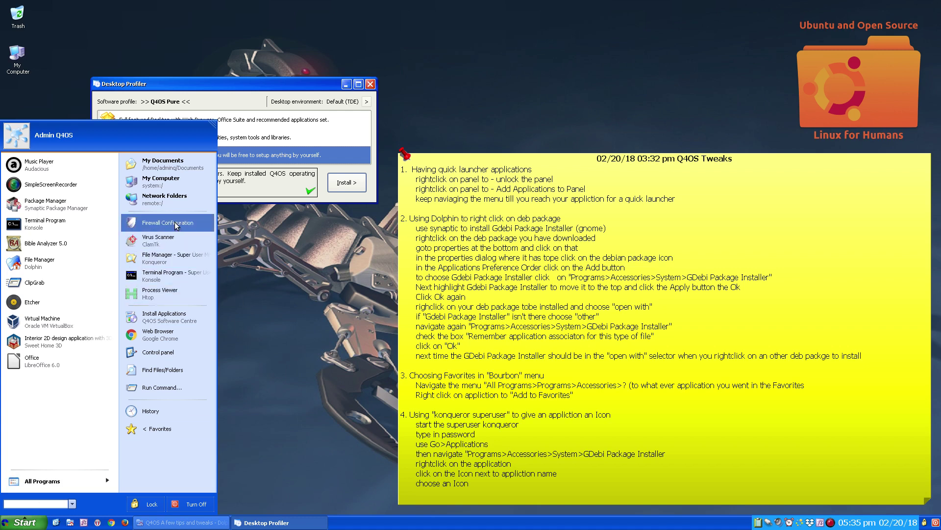
pyautogui.click(170, 320)
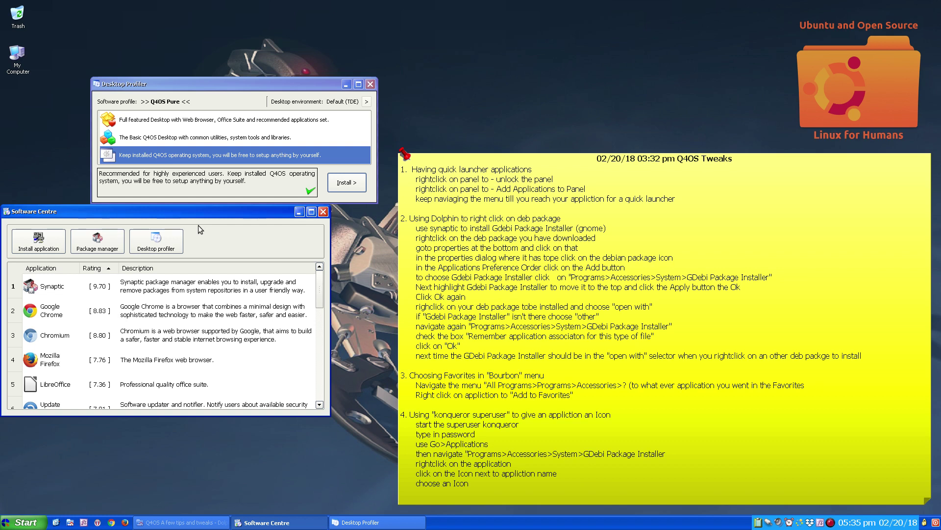
pyautogui.click(323, 212)
# Step: View the full featured desktop profile again and close both the Desktop Profiler and the Software Centre
pyautogui.click(241, 119)
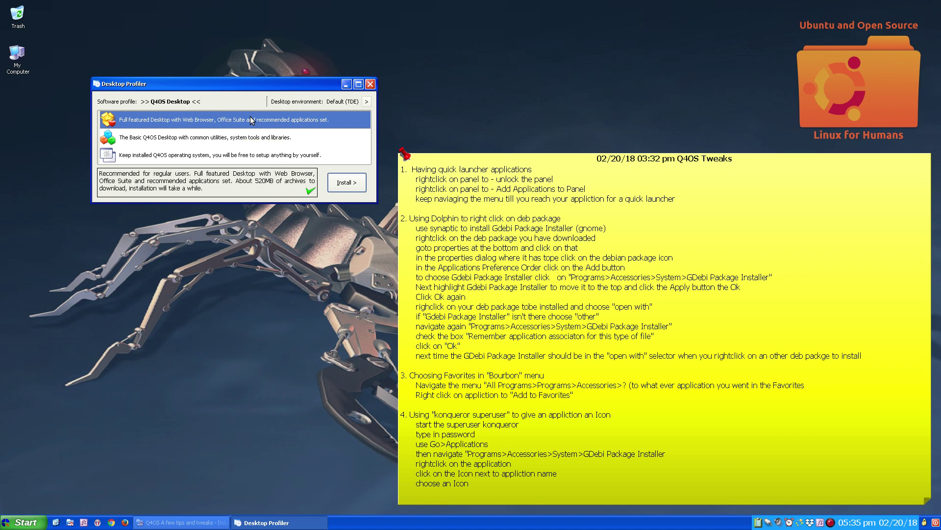
pyautogui.click(370, 85)
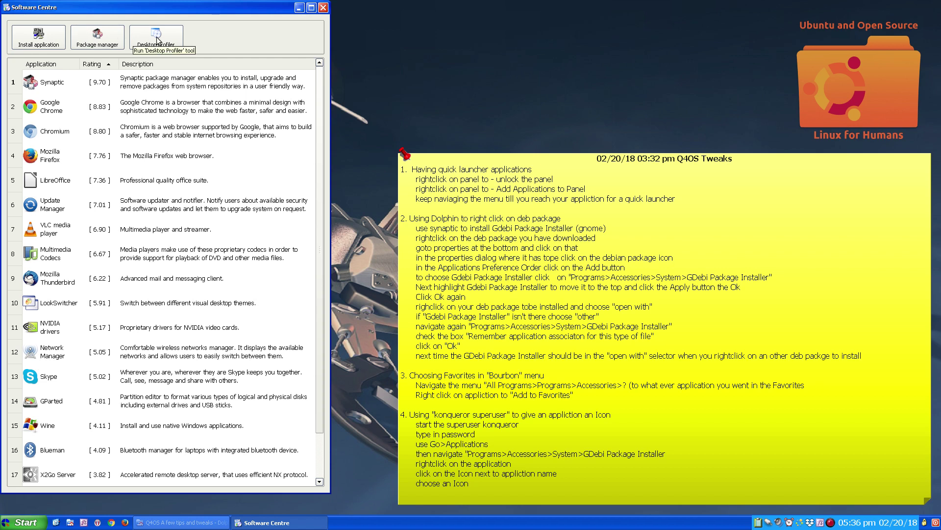
pyautogui.moveTo(73, 5); pyautogui.dragTo(91, 8)
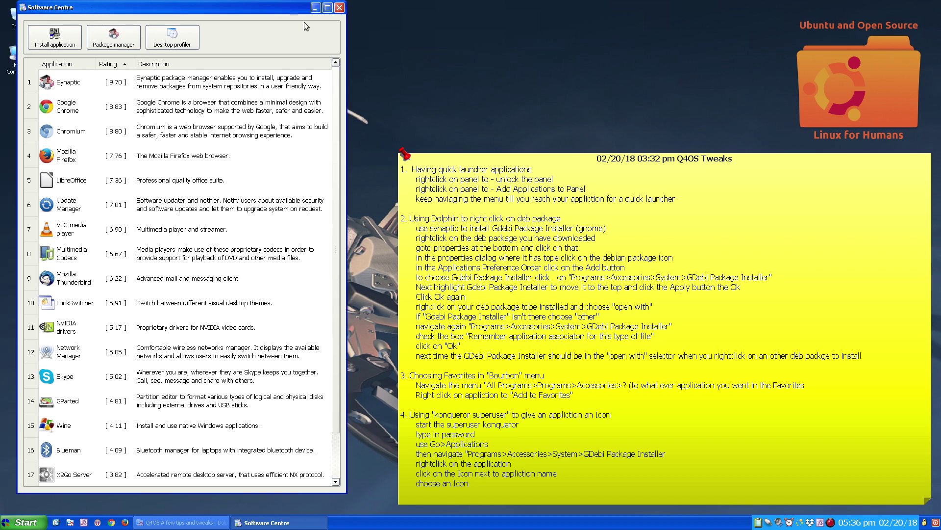
pyautogui.click(340, 7)
# Step: Launch the Google Chrome web browser
pyautogui.click(16, 524)
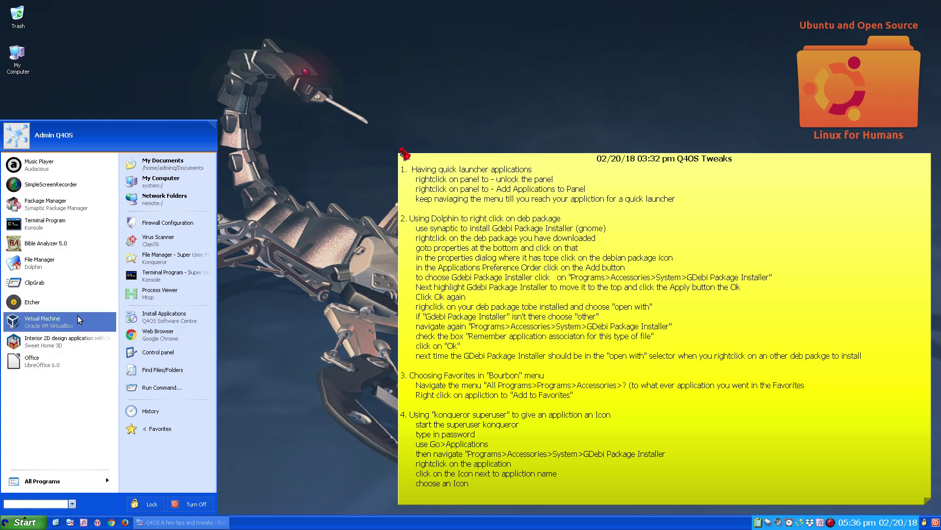
pyautogui.click(149, 337)
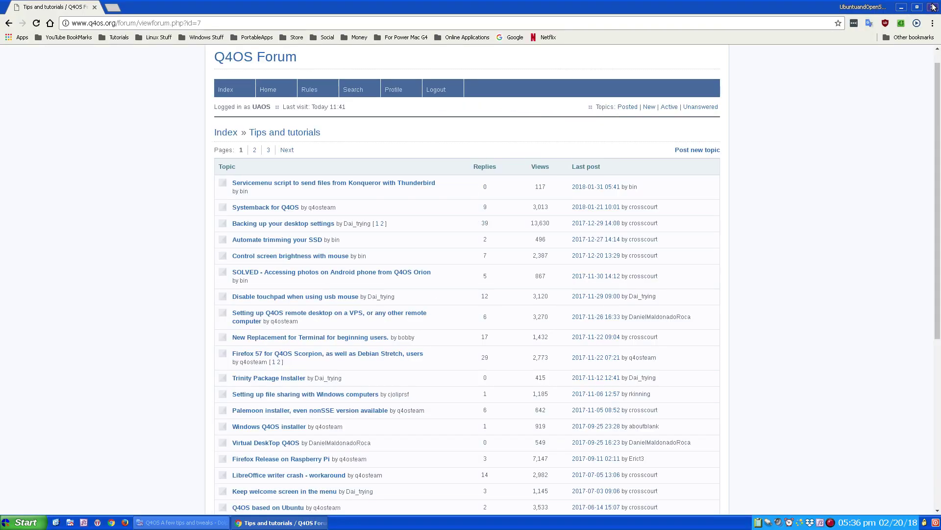
# Step: Run the Desktop Profiler from the Software Centre, view the full featured profile's description and close both windows
pyautogui.click(29, 521)
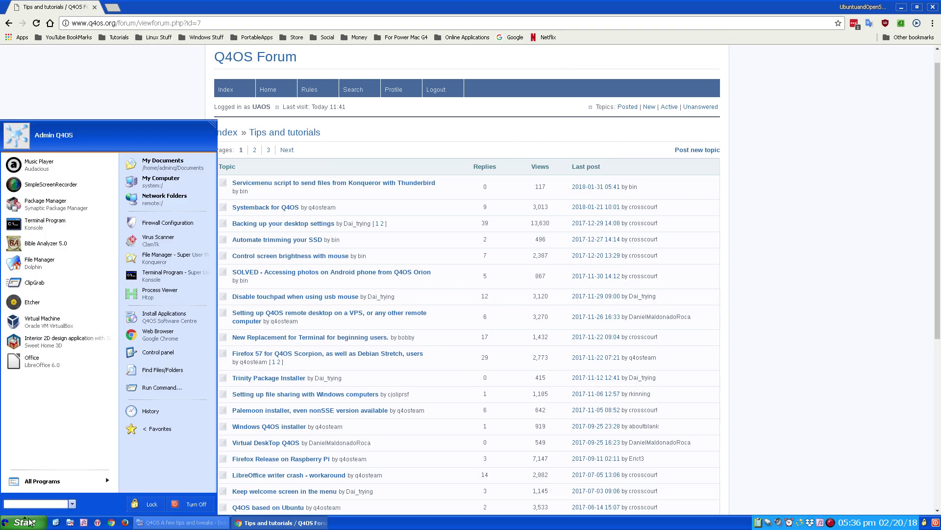
pyautogui.click(185, 321)
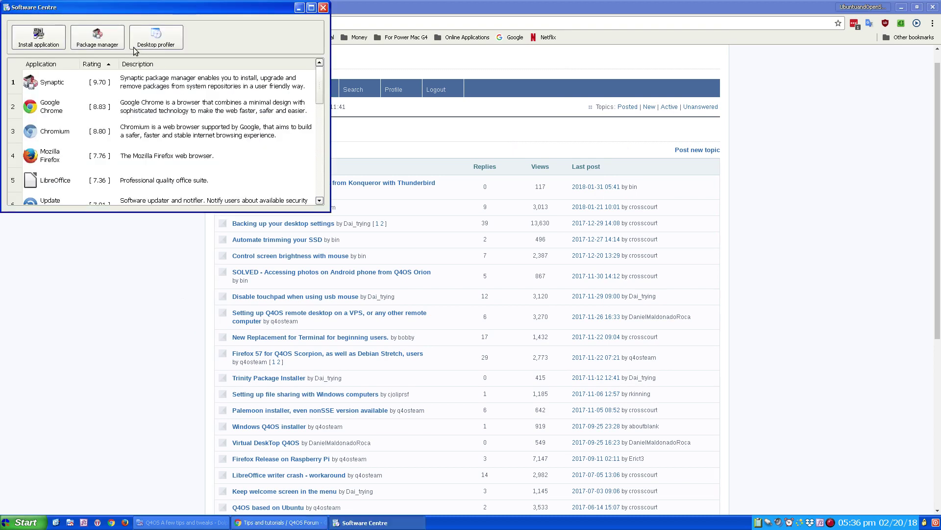
pyautogui.click(148, 38)
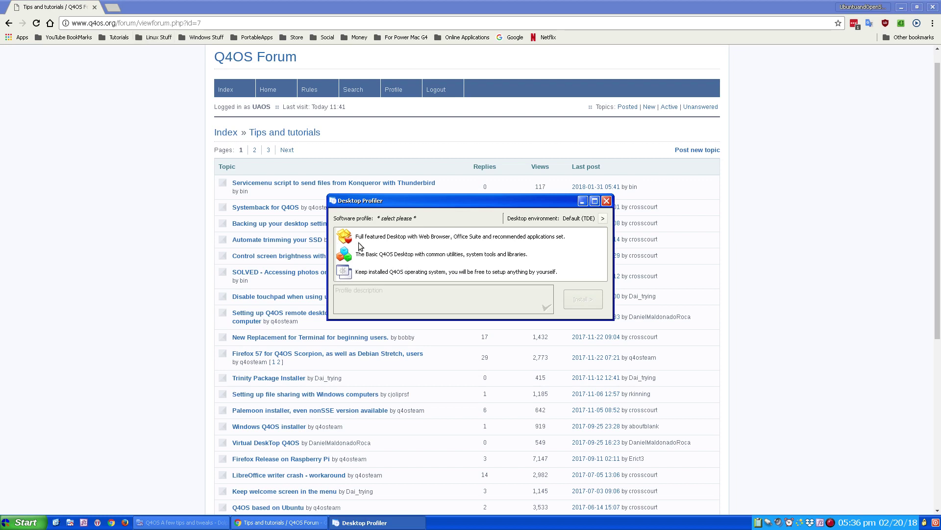
pyautogui.click(371, 239)
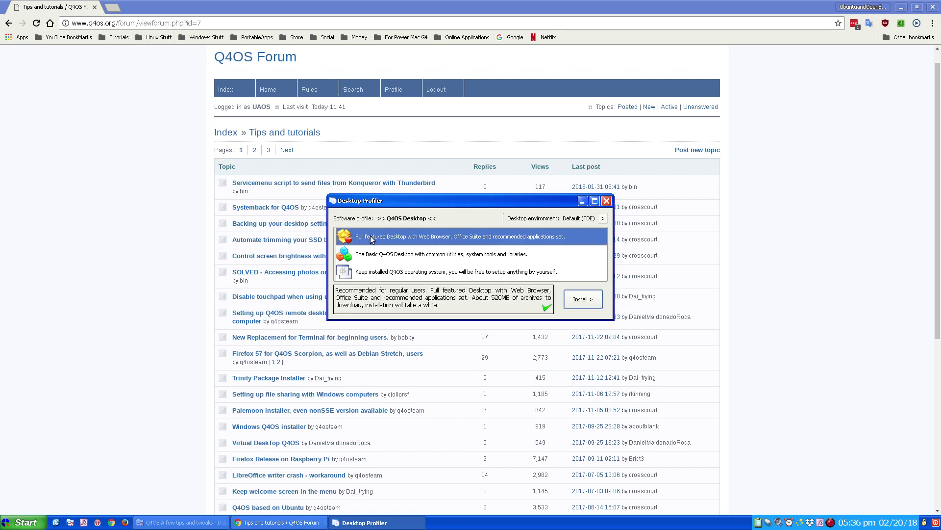
pyautogui.click(607, 200)
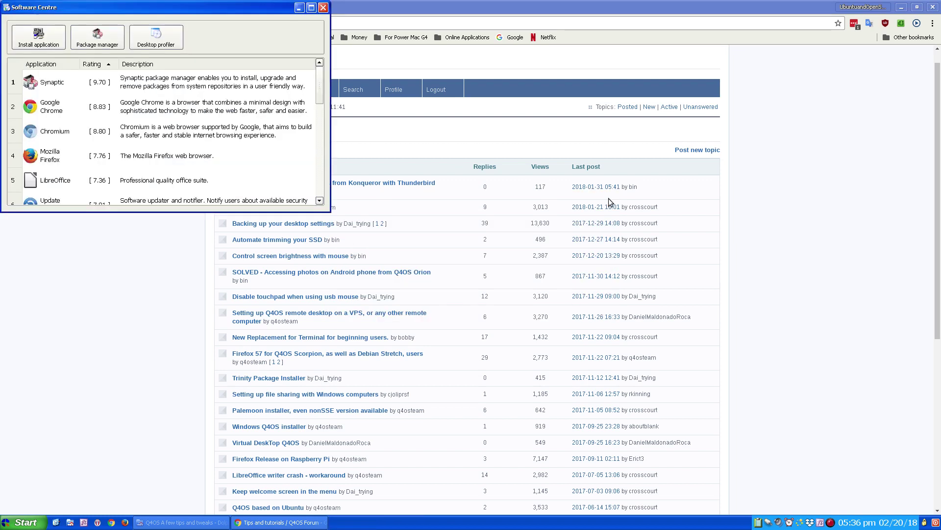
pyautogui.click(323, 8)
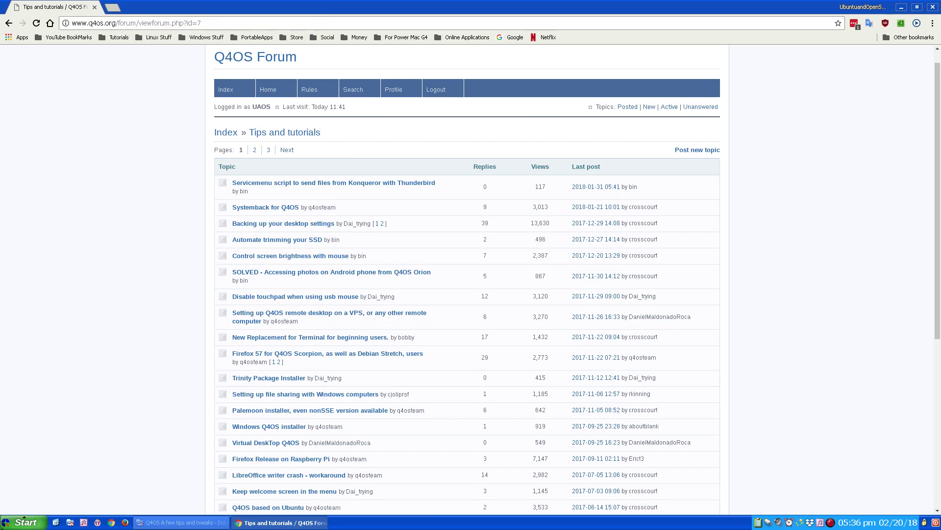
# Step: Open the Appearance & Themes section of the Control panel and place its window over the browser page
pyautogui.click(22, 522)
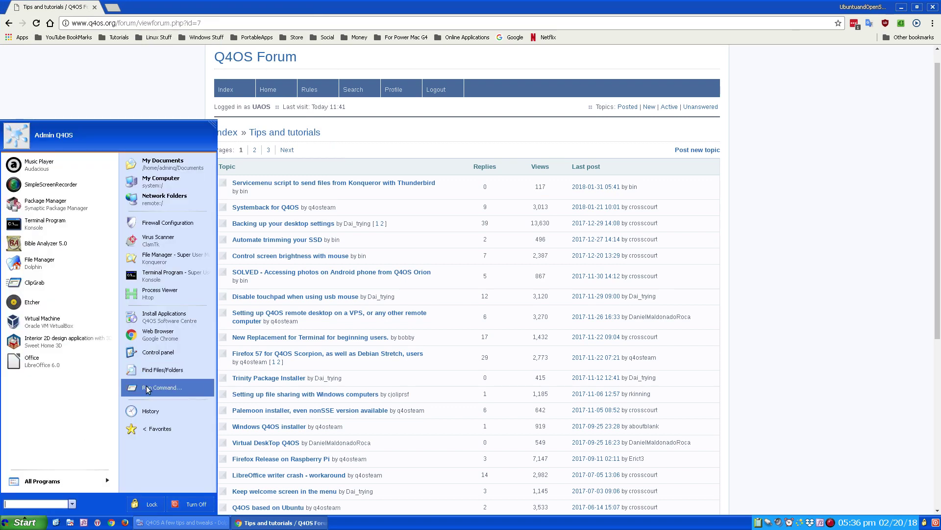
pyautogui.click(153, 353)
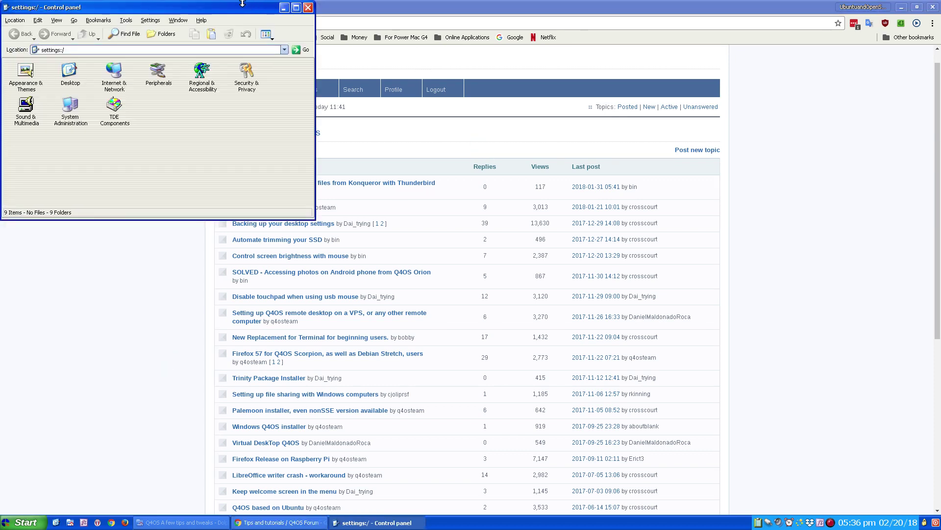
pyautogui.moveTo(229, 8); pyautogui.dragTo(355, 44)
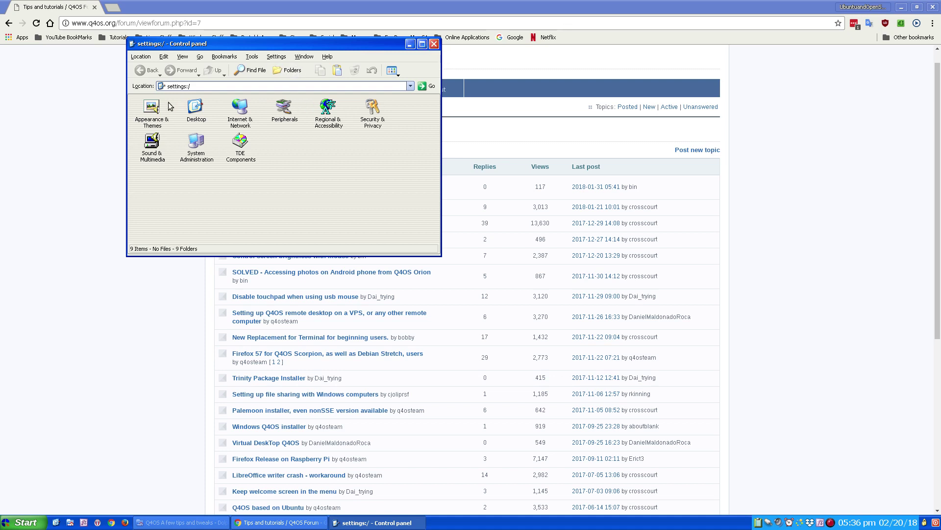
pyautogui.click(153, 109)
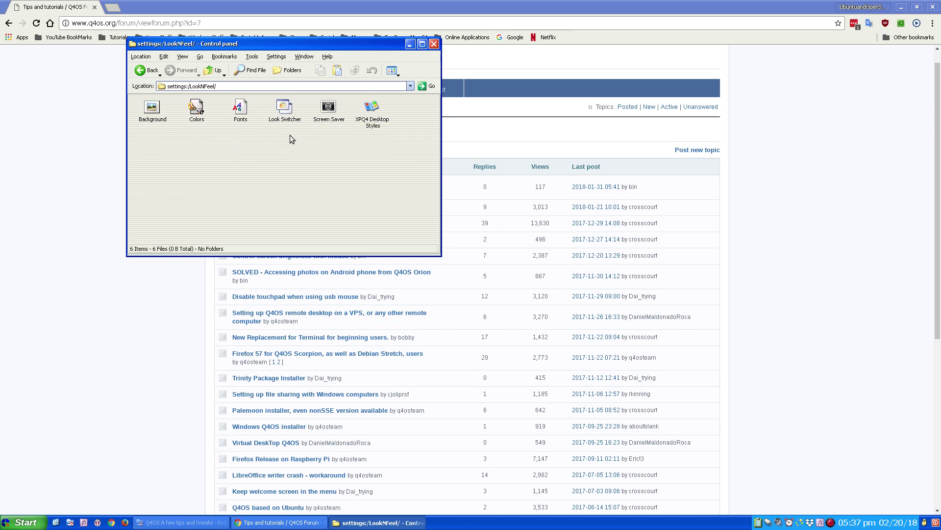
# Step: Examine the visual themes offered by XPQ4 Desktop Styles and by Look Switcher, closing each window without applying a theme
pyautogui.click(371, 104)
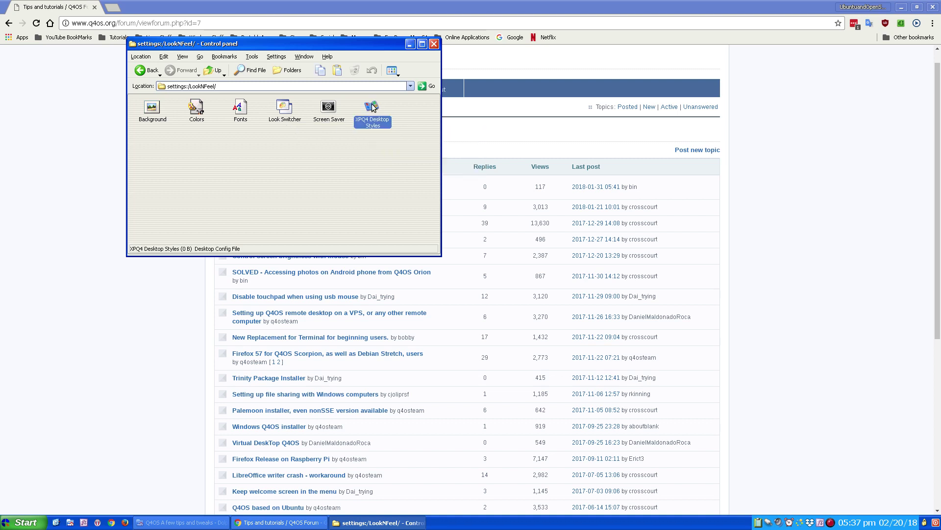
pyautogui.doubleClick(371, 104)
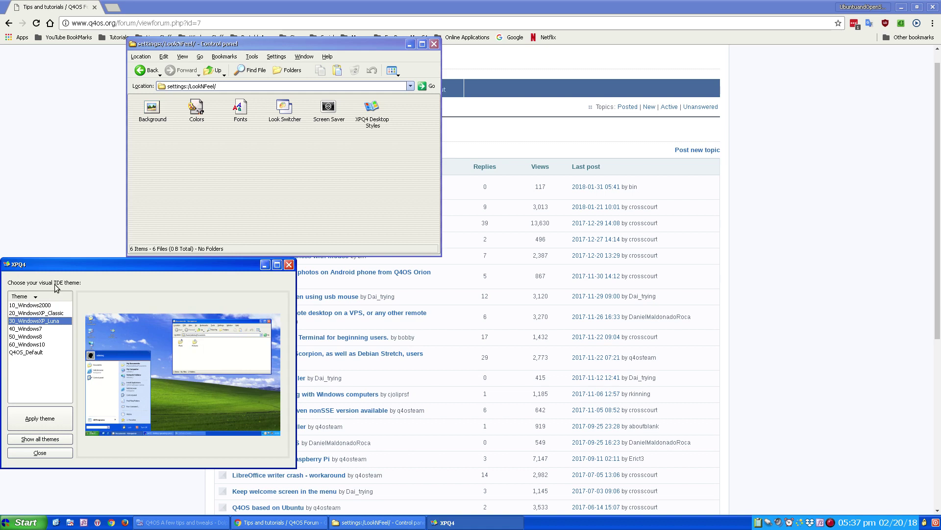
pyautogui.click(289, 264)
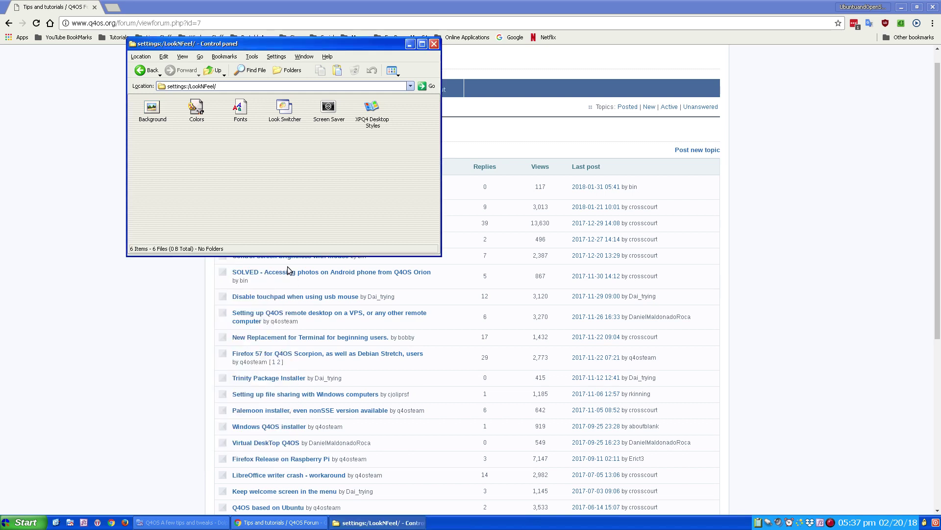
pyautogui.doubleClick(286, 107)
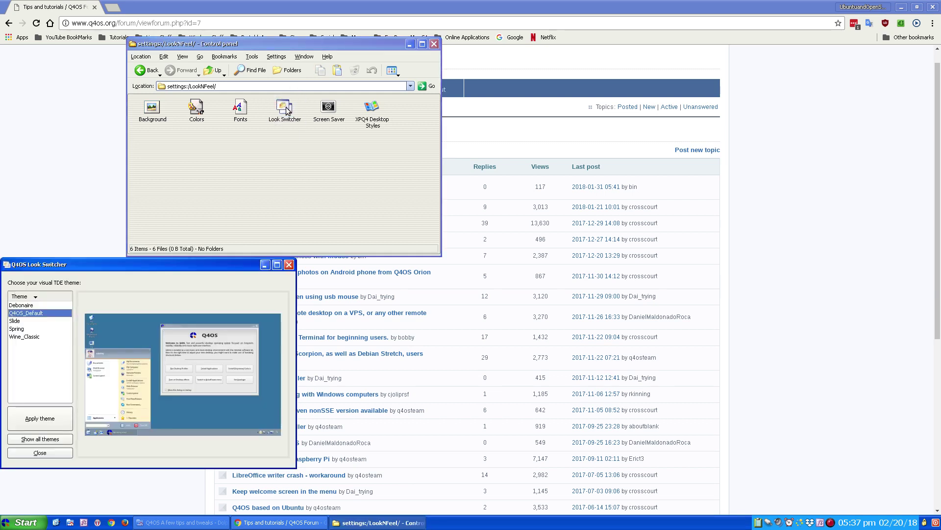
pyautogui.moveTo(90, 265); pyautogui.dragTo(103, 215)
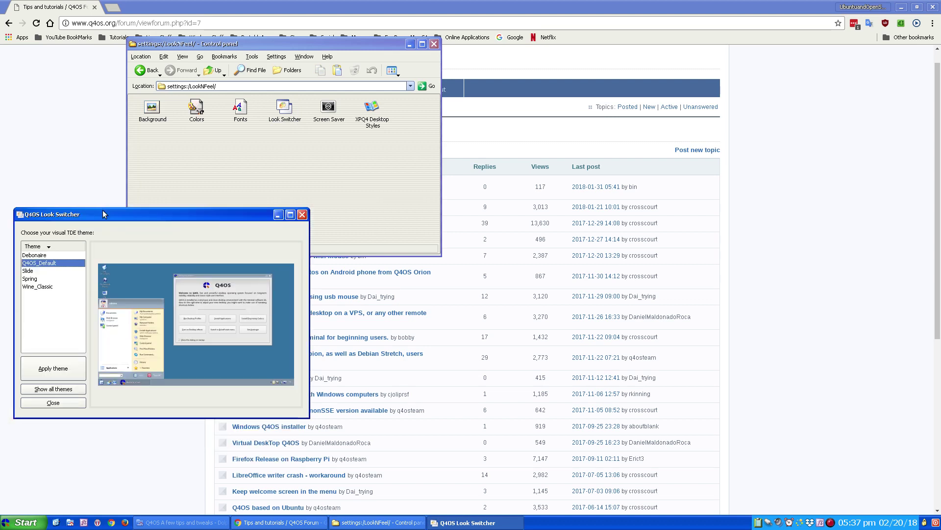
pyautogui.click(303, 215)
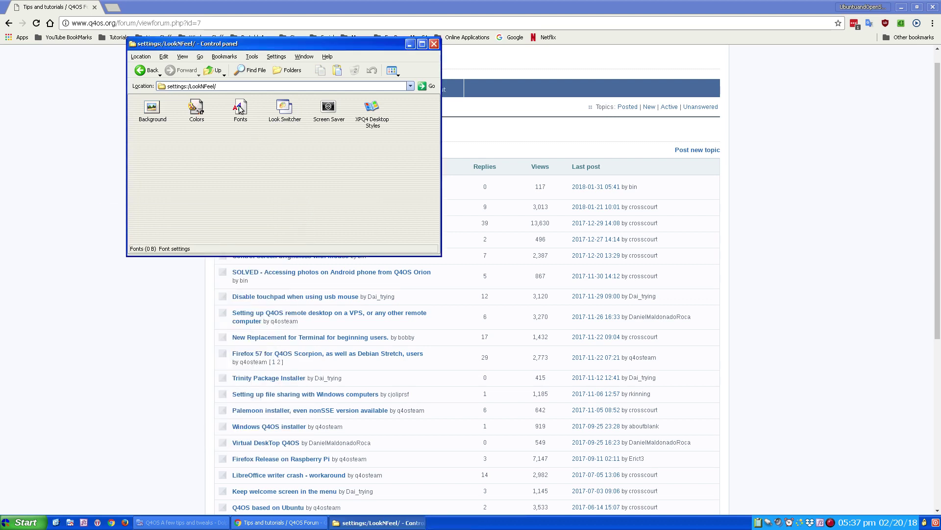
# Step: View the desktop background settings without changing them, and close the Control panel and the browser
pyautogui.click(152, 110)
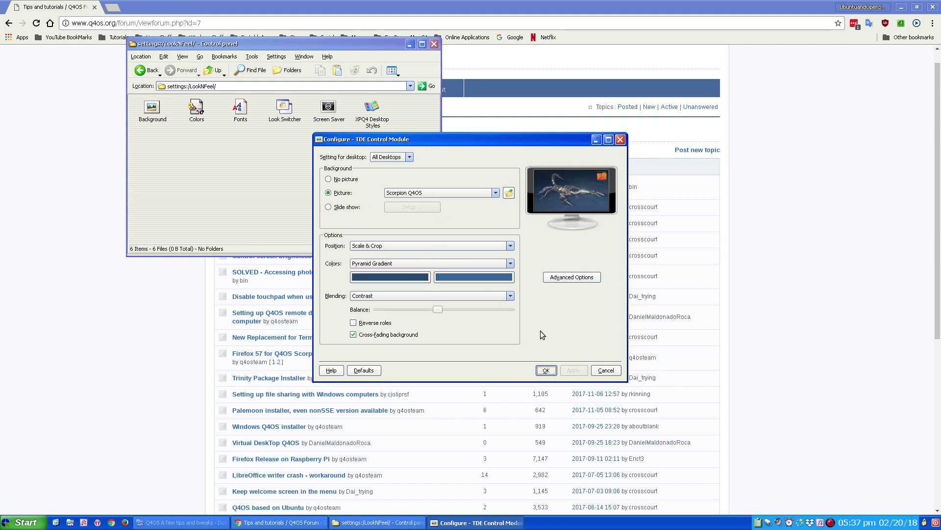
pyautogui.click(606, 370)
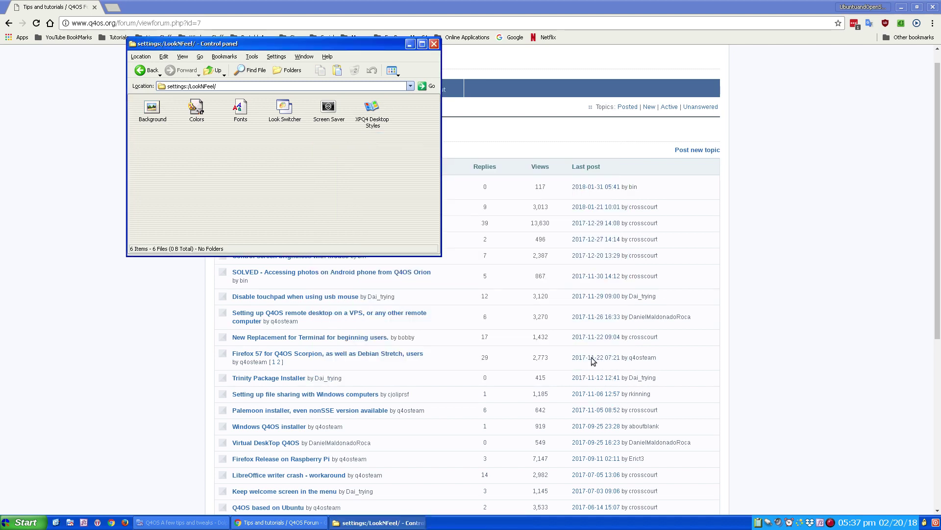
pyautogui.click(433, 44)
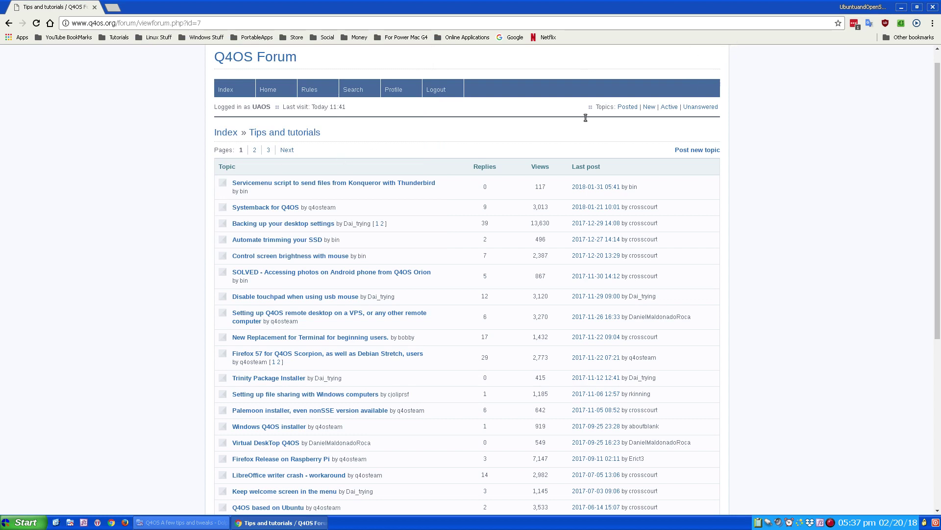
pyautogui.click(934, 8)
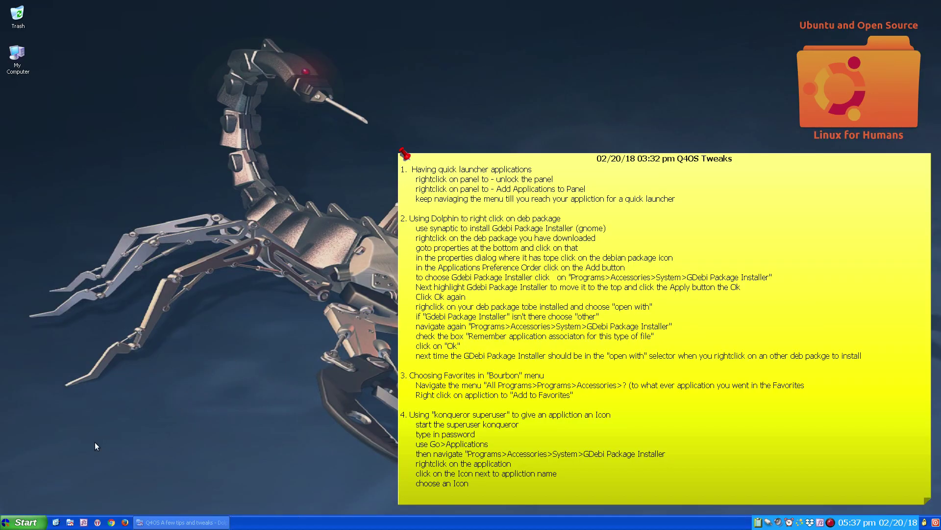
# Step: Search the home folder and its subfolders for files named firefox and close the search window
pyautogui.click(23, 523)
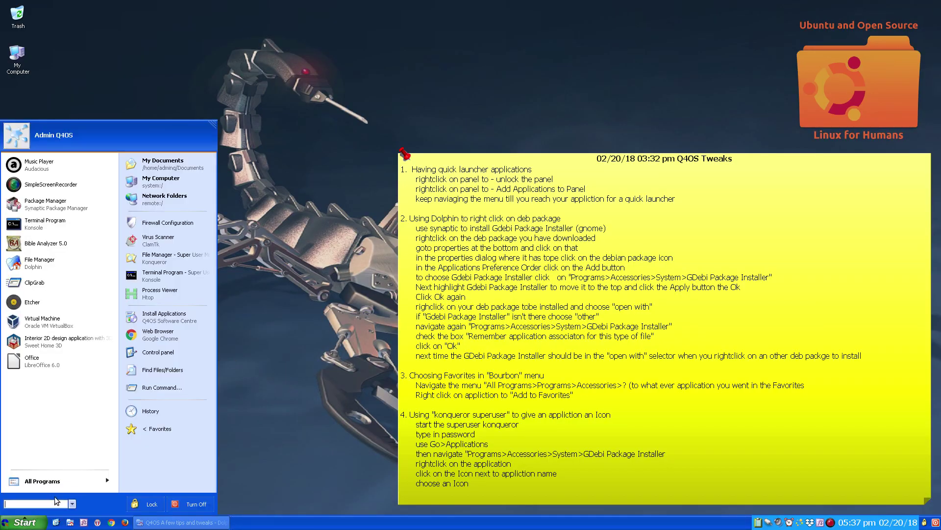
pyautogui.click(146, 371)
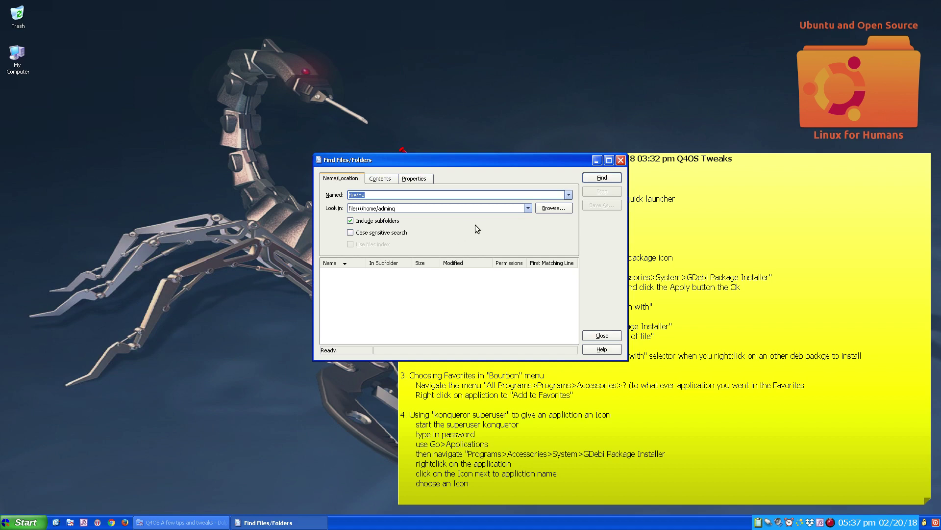
pyautogui.click(607, 177)
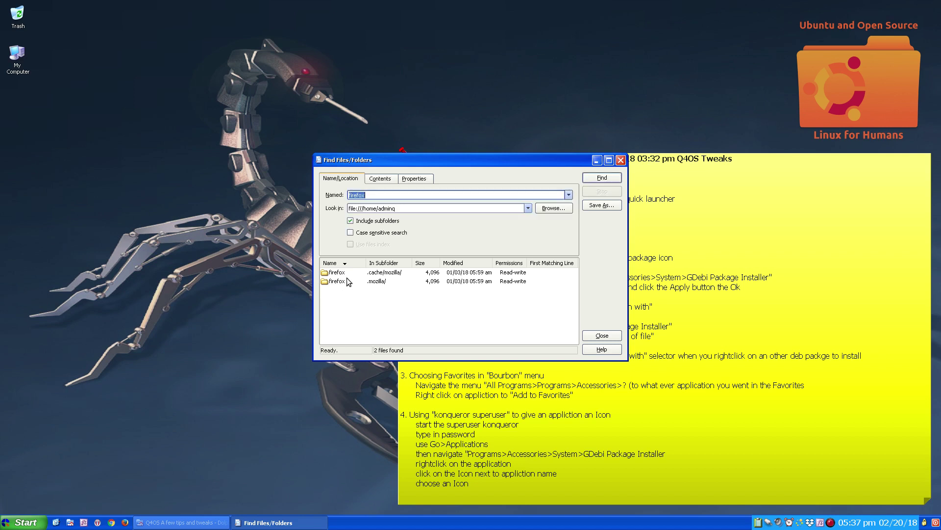
pyautogui.click(621, 160)
# Step: Open the Run Command dialog, move it aside and check its autocomplete suggestions for "fire" and "goo", clearing each entry
pyautogui.click(12, 522)
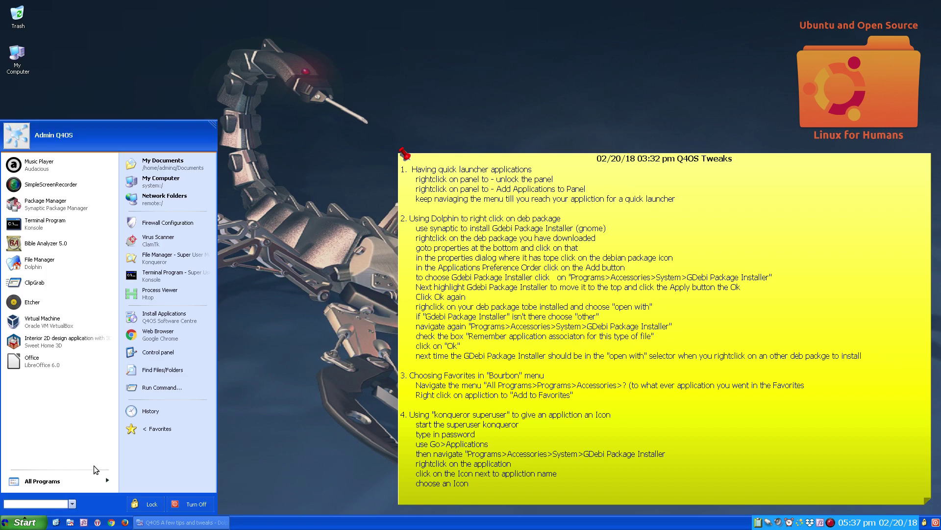
pyautogui.click(143, 387)
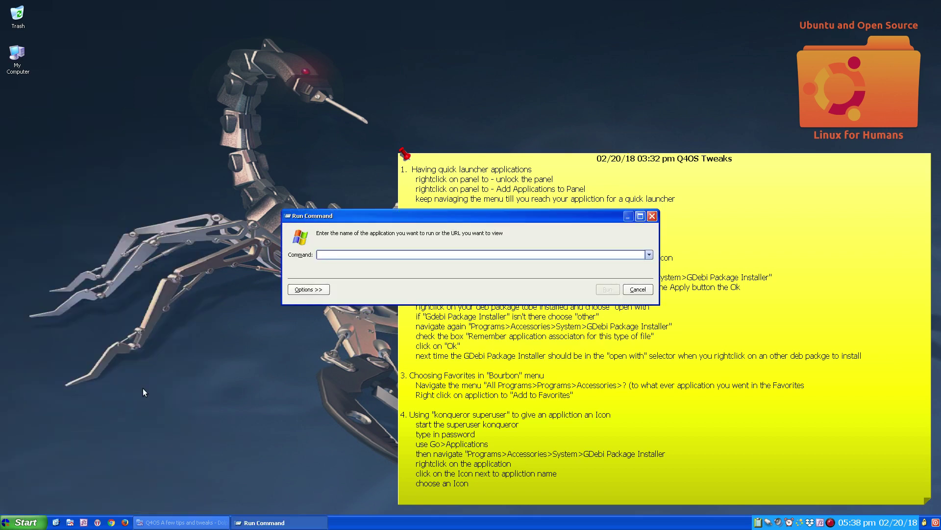
pyautogui.moveTo(436, 219); pyautogui.dragTo(319, 201)
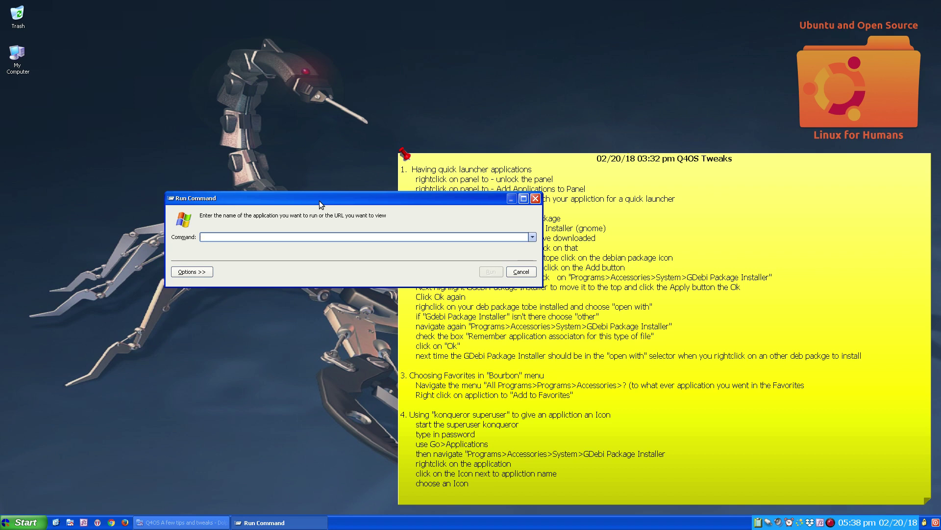
pyautogui.write('fire')
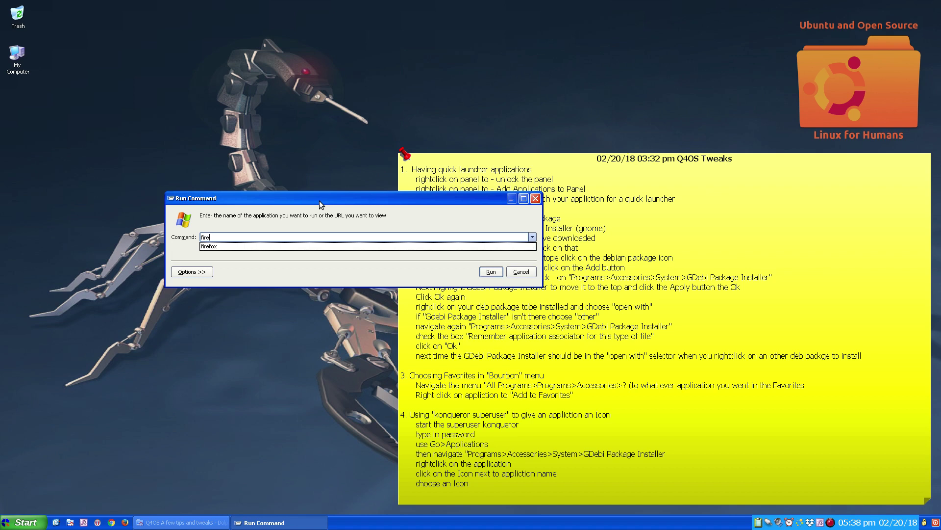
pyautogui.press('BackSpace')
pyautogui.press('BackSpace')
pyautogui.press('BackSpace')
pyautogui.press('BackSpace')
pyautogui.write('goo')
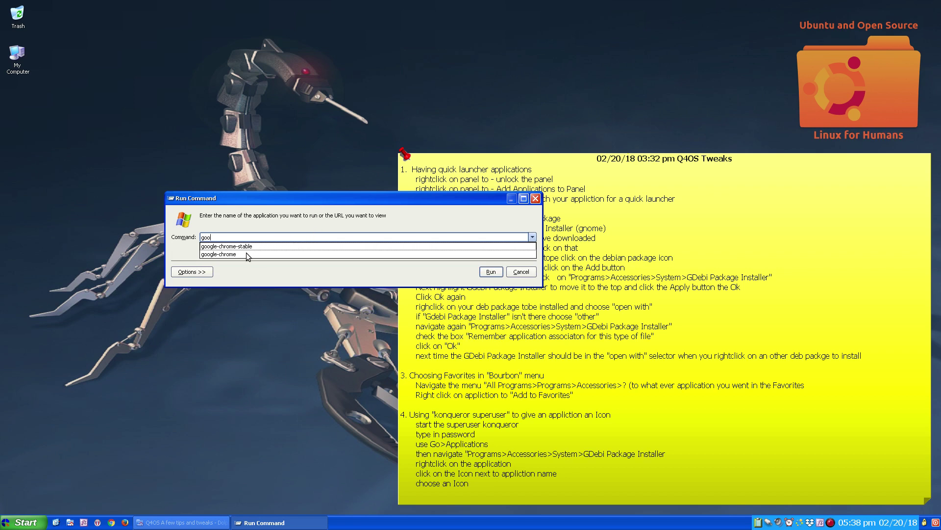
pyautogui.press('BackSpace')
pyautogui.press('BackSpace')
pyautogui.press('BackSpace')
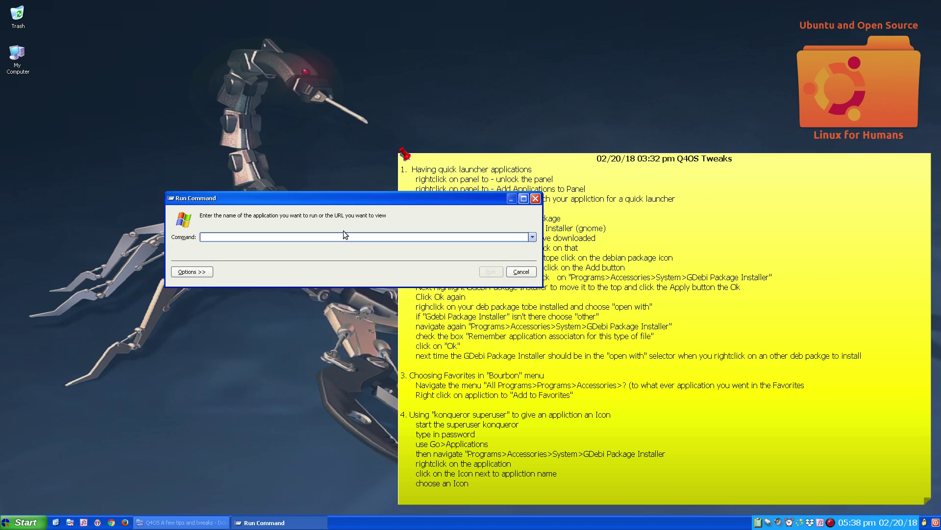
# Step: Run the suggested abiword command to launch the word processor and close its blank document window
pyautogui.write('abi')
pyautogui.click(343, 246)
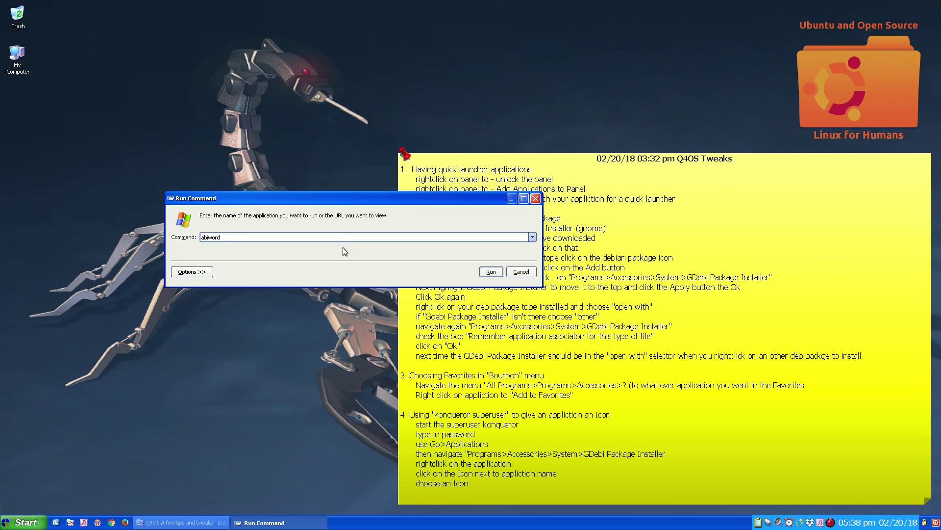
pyautogui.click(490, 272)
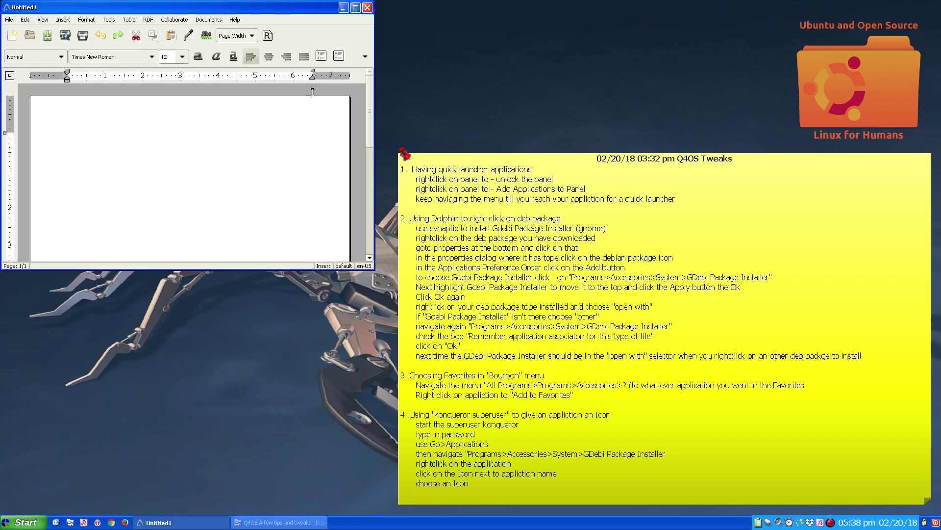
pyautogui.click(368, 8)
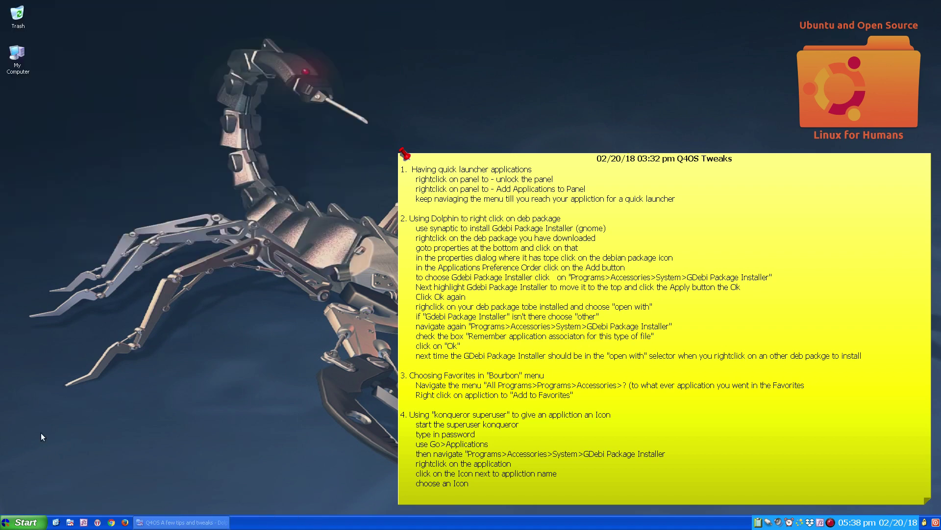
# Step: Enter "terminal" in a new Run Command dialog, replace it with the suggested konsole command, run it and close the console window
pyautogui.click(18, 524)
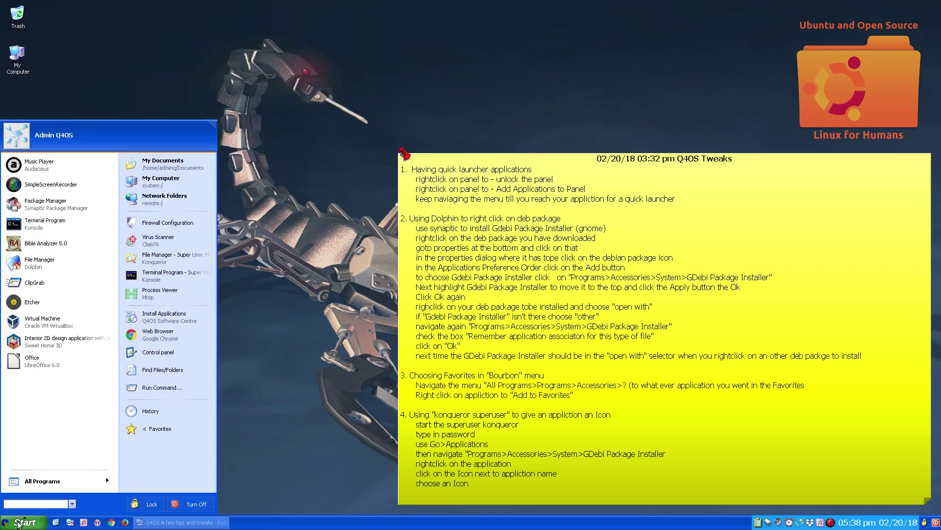
pyautogui.click(162, 387)
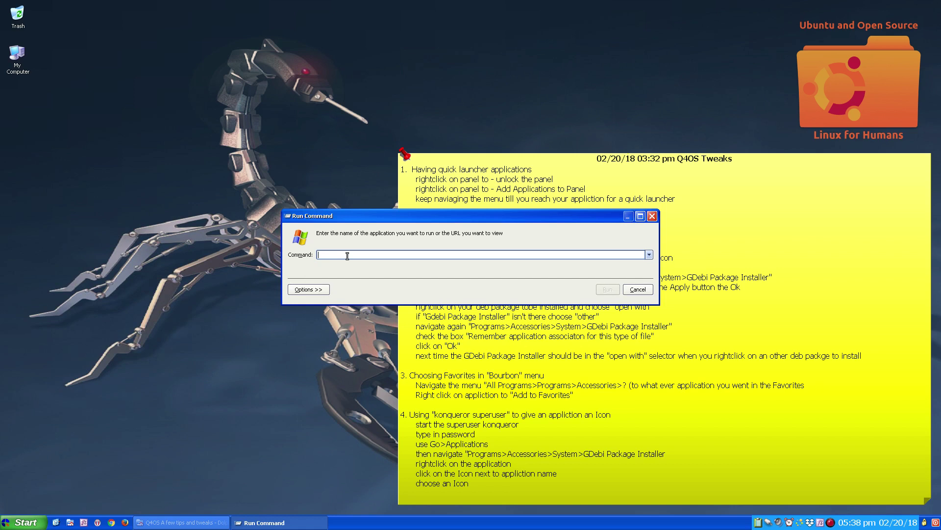
pyautogui.write('t')
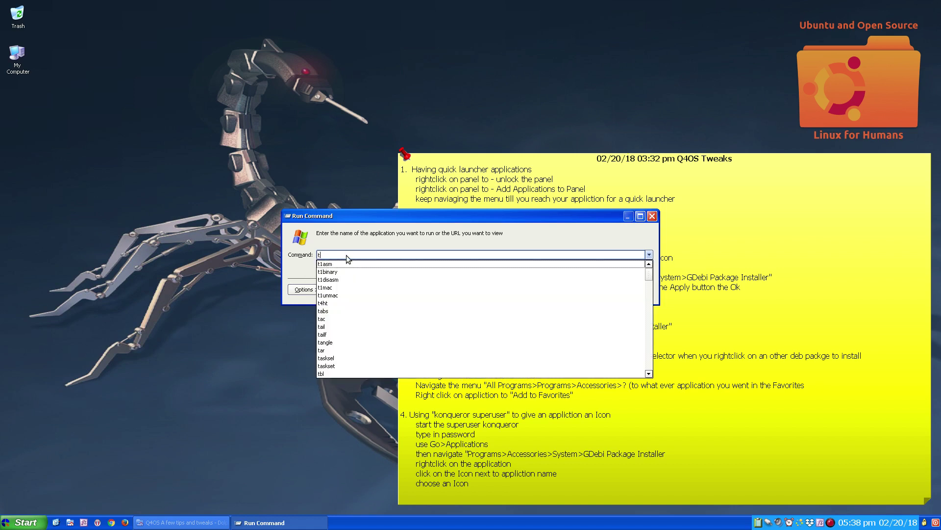
pyautogui.write('erminal')
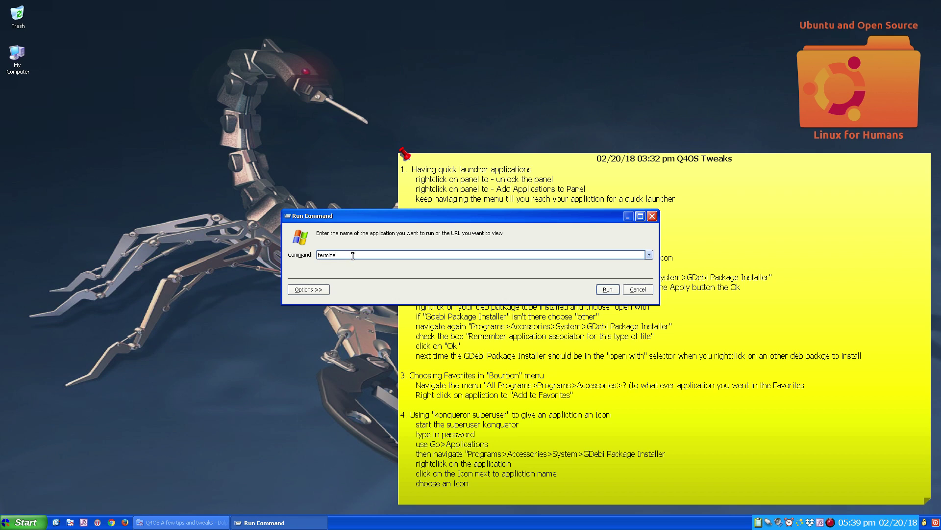
pyautogui.hotkey('ctrl', 'a')
pyautogui.press('BackSpace')
pyautogui.write('kon')
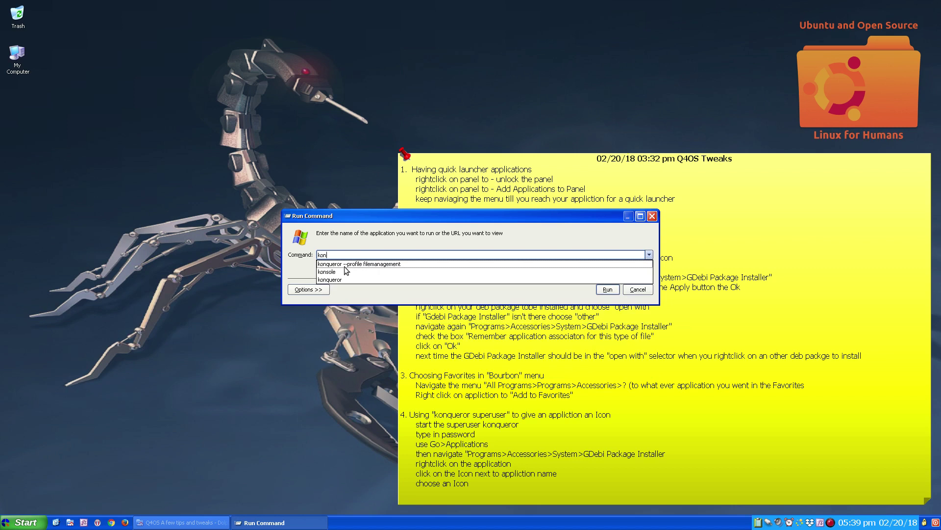
pyautogui.click(347, 272)
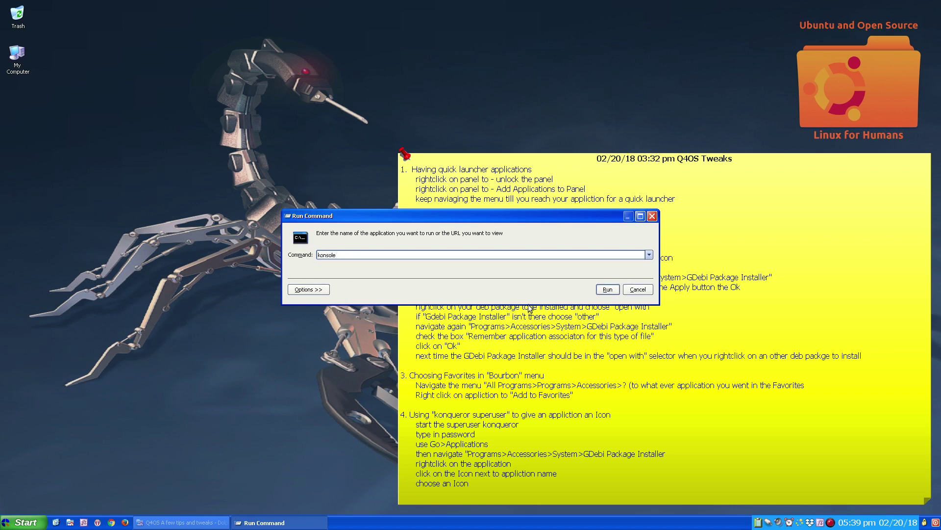
pyautogui.click(607, 289)
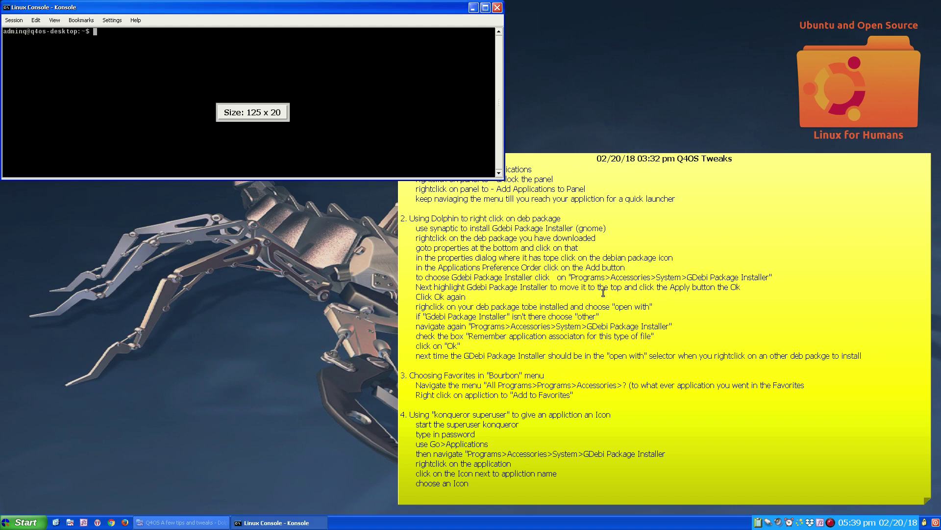
pyautogui.click(498, 7)
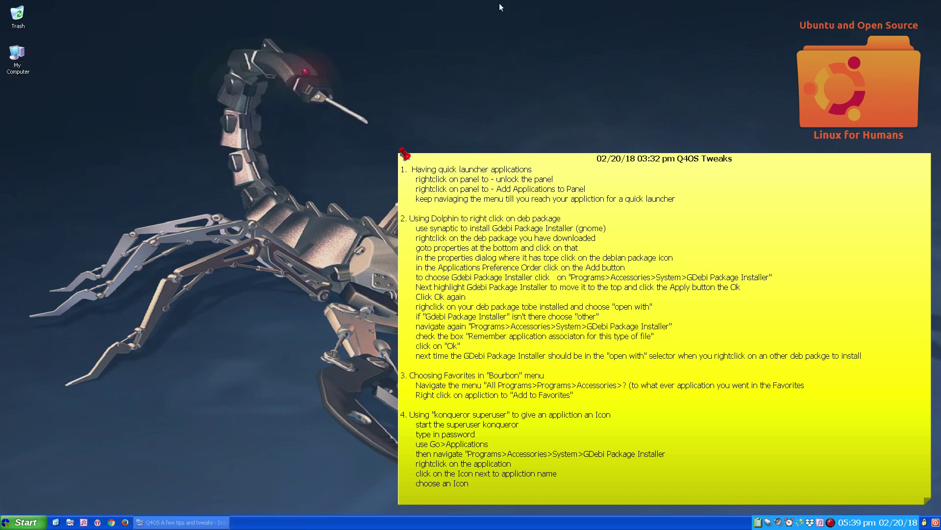
# Step: Examine the Run Command dialog's extended options, toggling Run as a different user on and off, and cancel the dialog
pyautogui.click(32, 519)
pyautogui.click(178, 382)
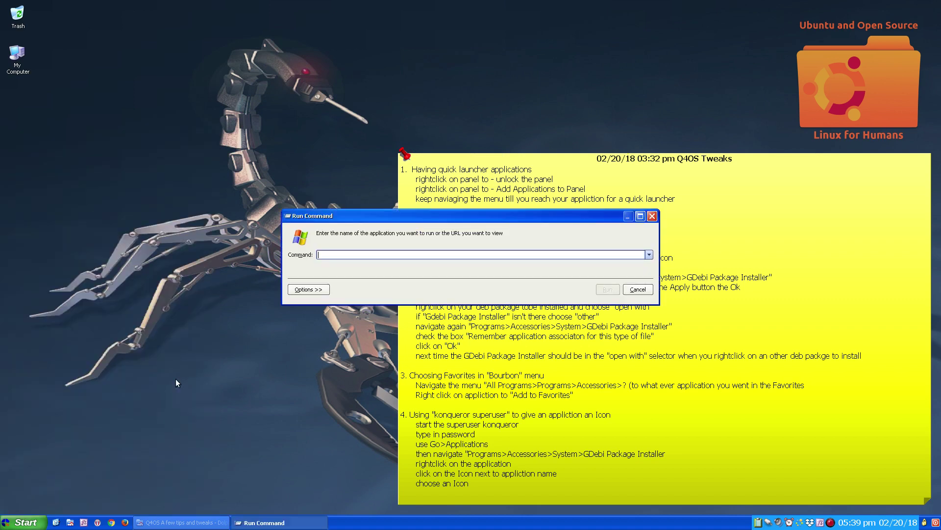
pyautogui.click(308, 289)
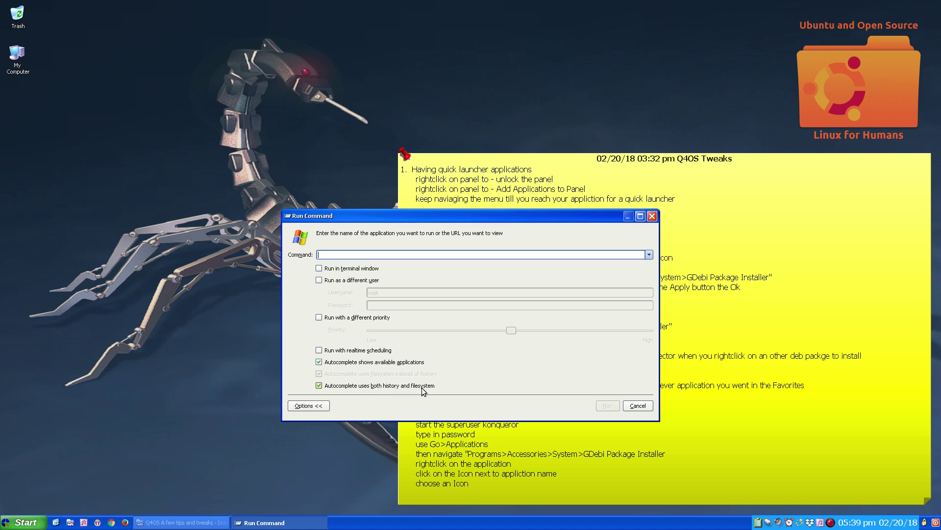
pyautogui.click(319, 280)
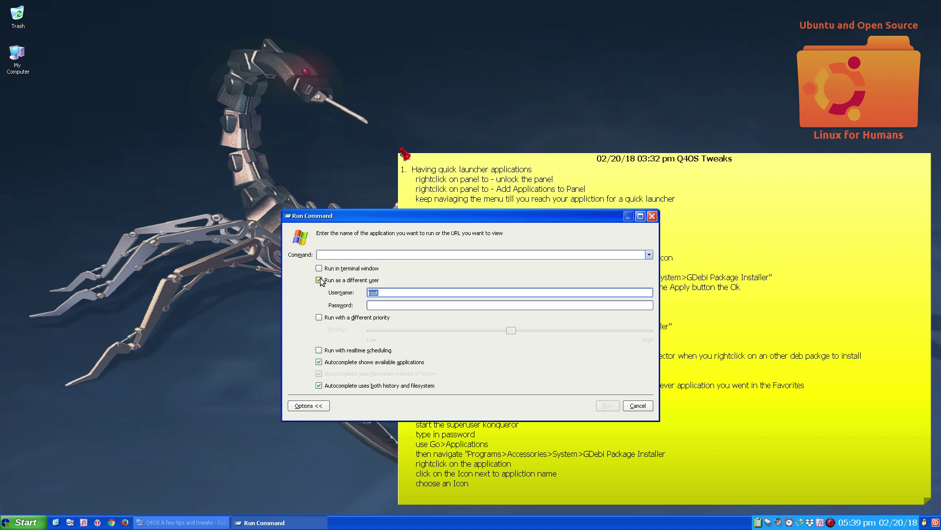
pyautogui.click(319, 280)
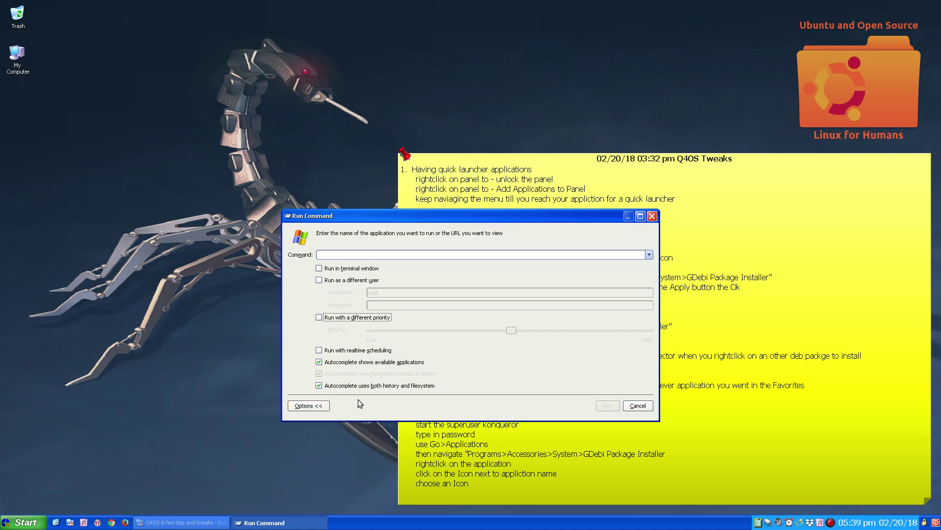
pyautogui.click(319, 406)
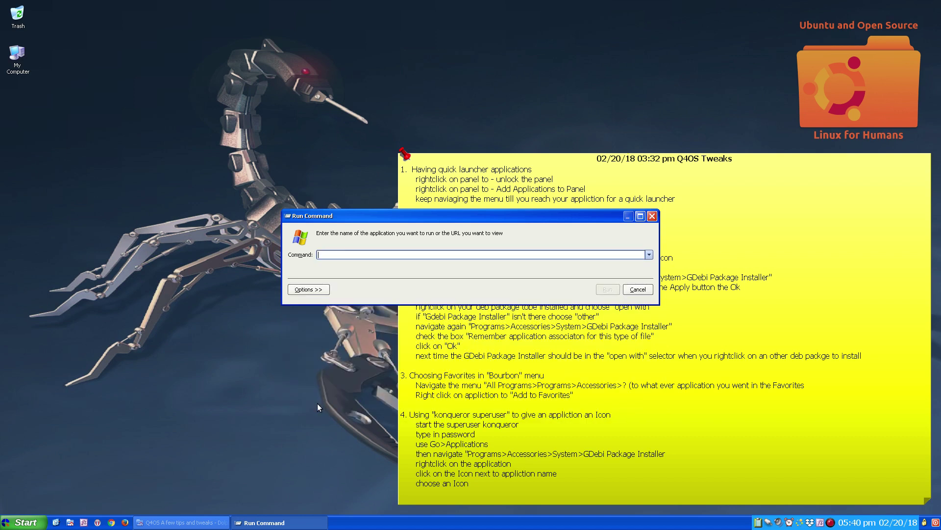
pyautogui.click(637, 289)
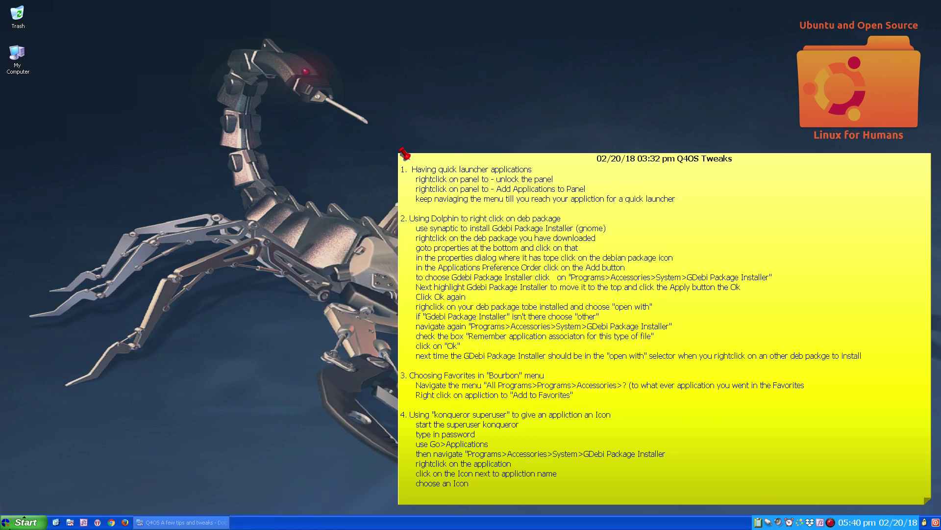
# Step: Open the Konsole terminal, launch the browser with the command firefox and close the terminal window
pyautogui.click(26, 523)
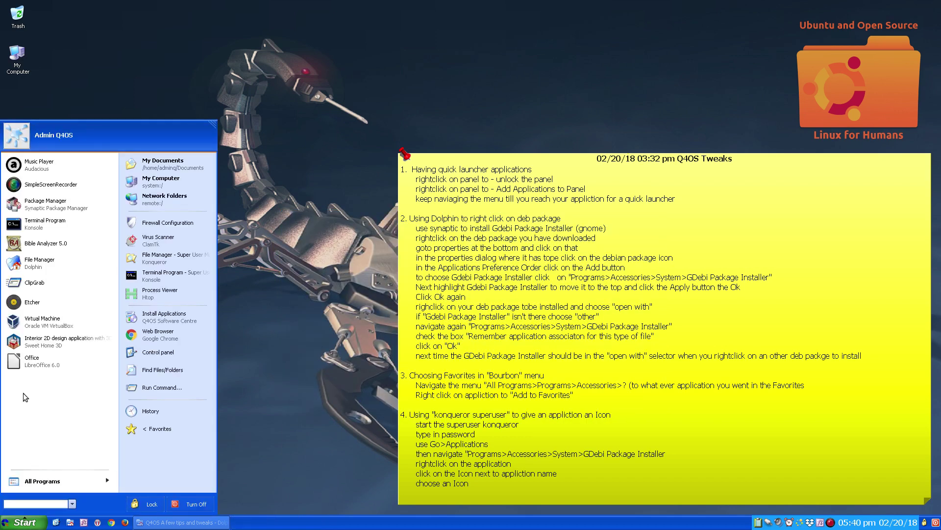
pyautogui.click(21, 219)
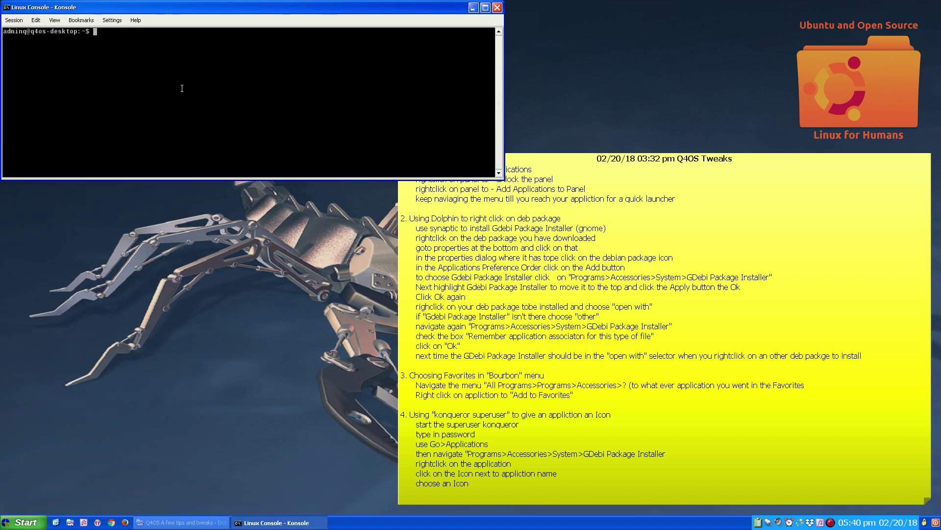
pyautogui.write('firefox')
pyautogui.press('Return')
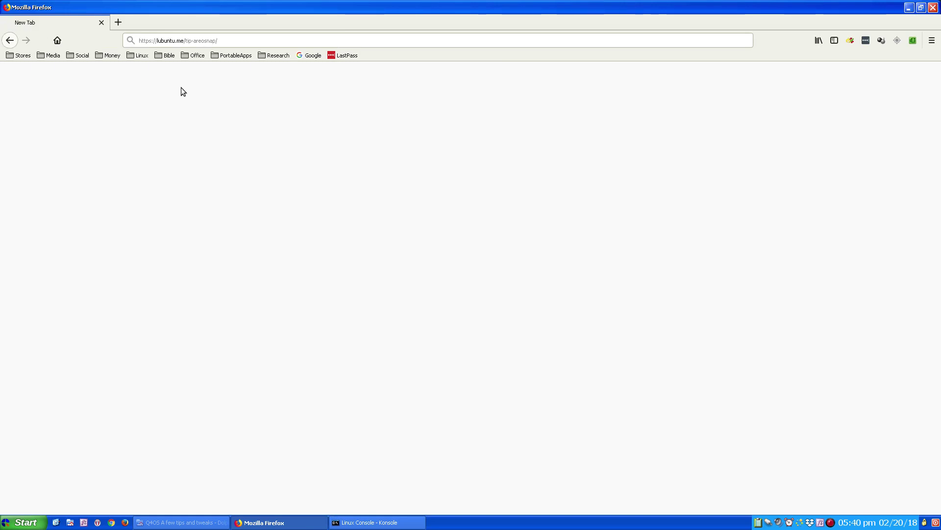
pyautogui.click(352, 523)
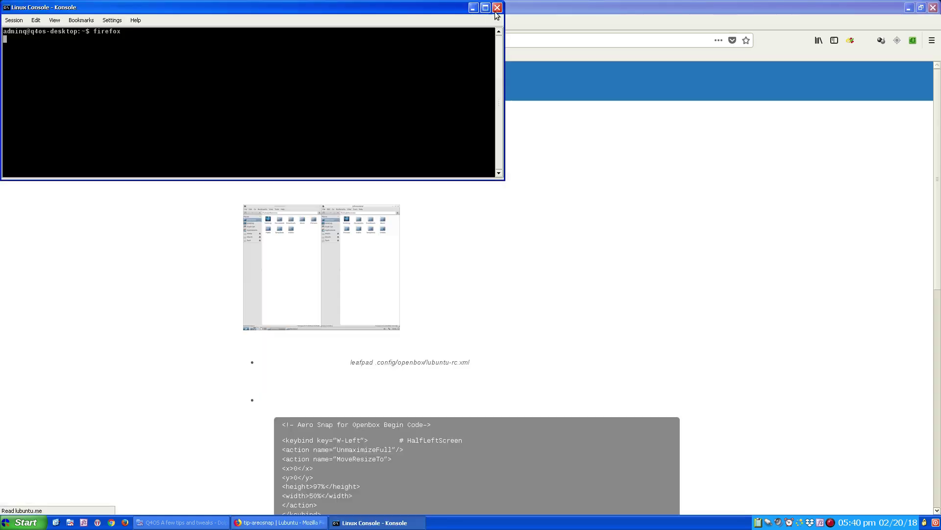
pyautogui.click(496, 8)
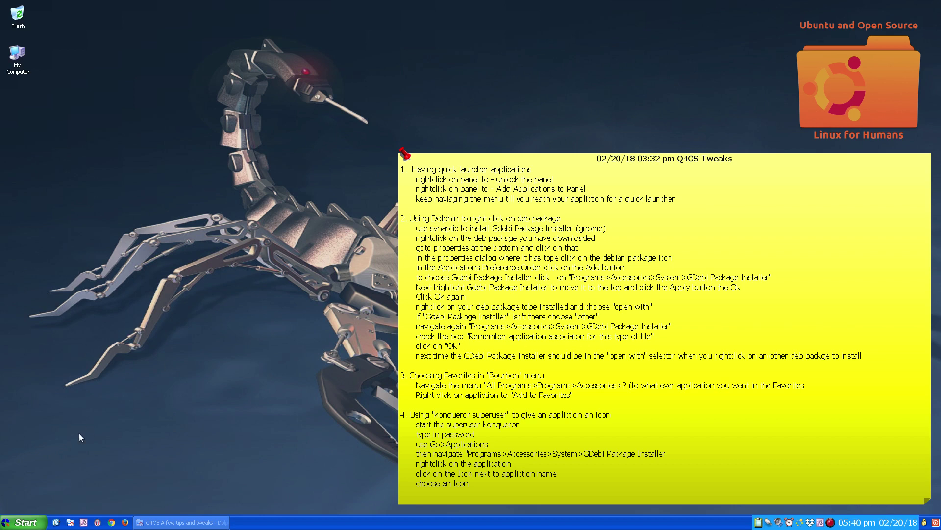
# Step: Open the Run Command dialog, display its extended options and cancel the dialog
pyautogui.click(28, 522)
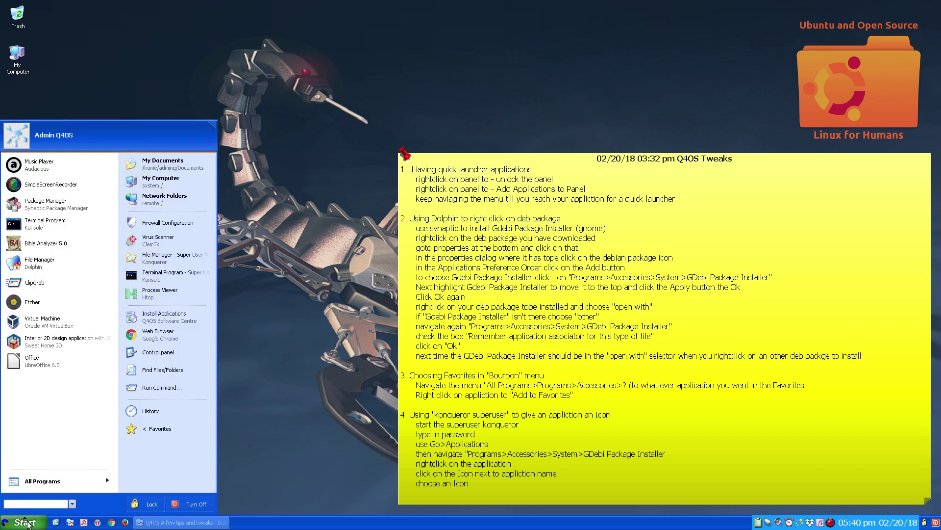
pyautogui.click(156, 388)
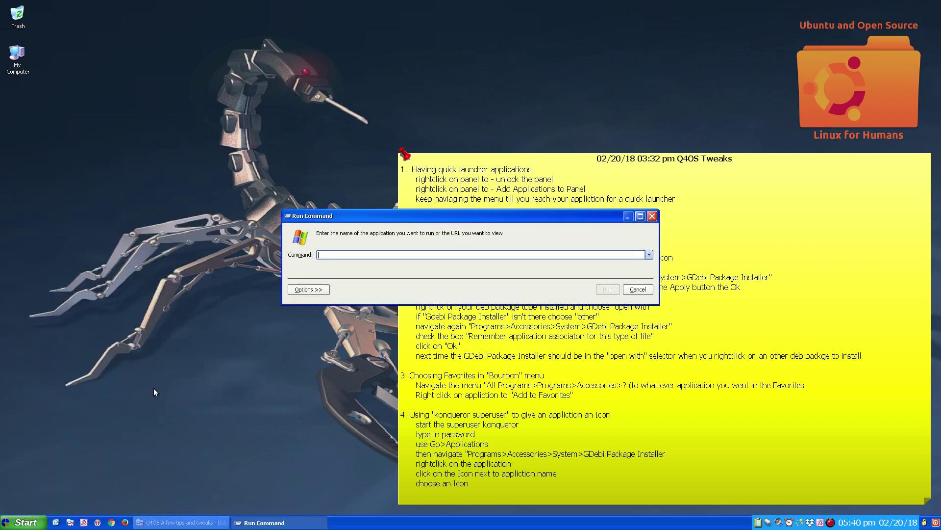
pyautogui.click(290, 291)
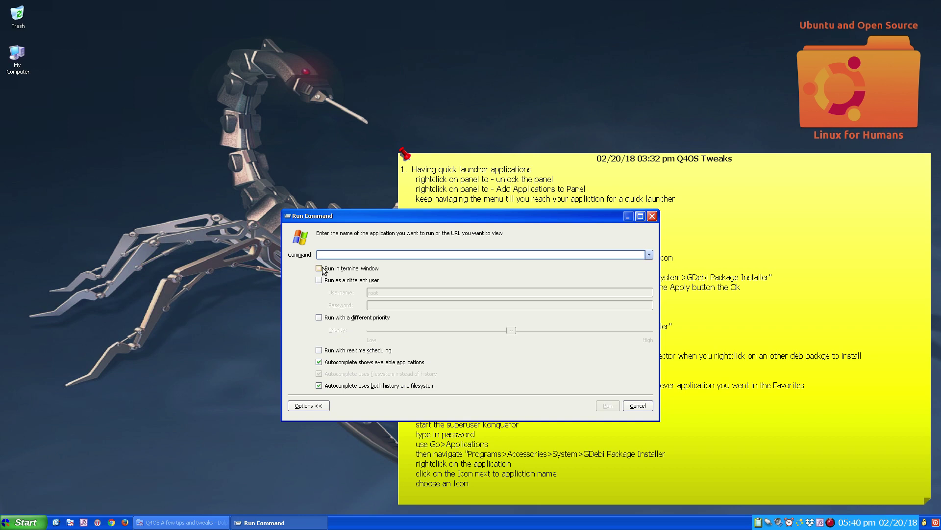
pyautogui.click(631, 406)
# Step: Open the Htop process viewer and close its console window
pyautogui.click(6, 523)
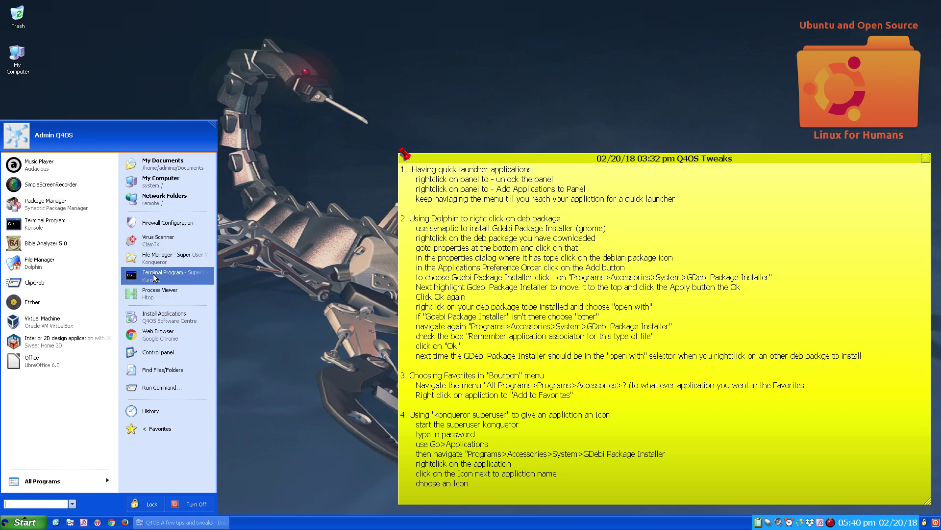
pyautogui.click(160, 290)
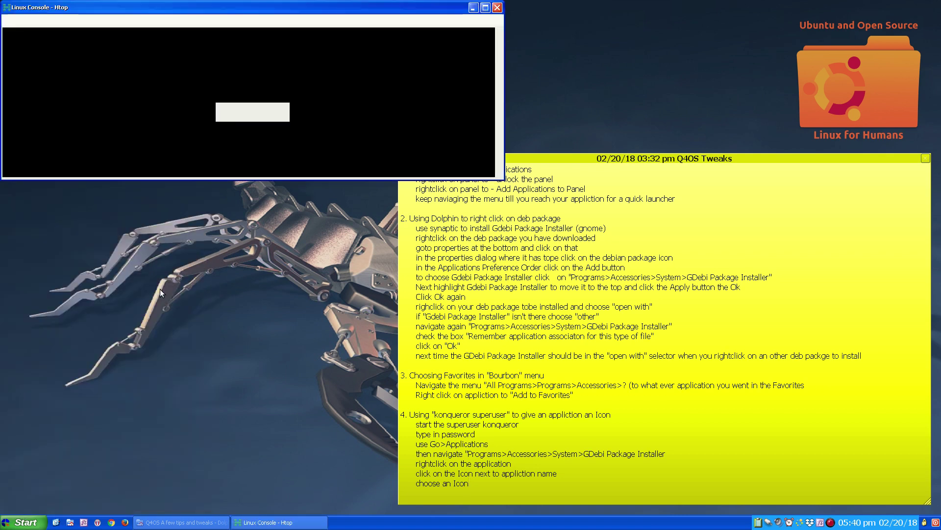
pyautogui.click(498, 8)
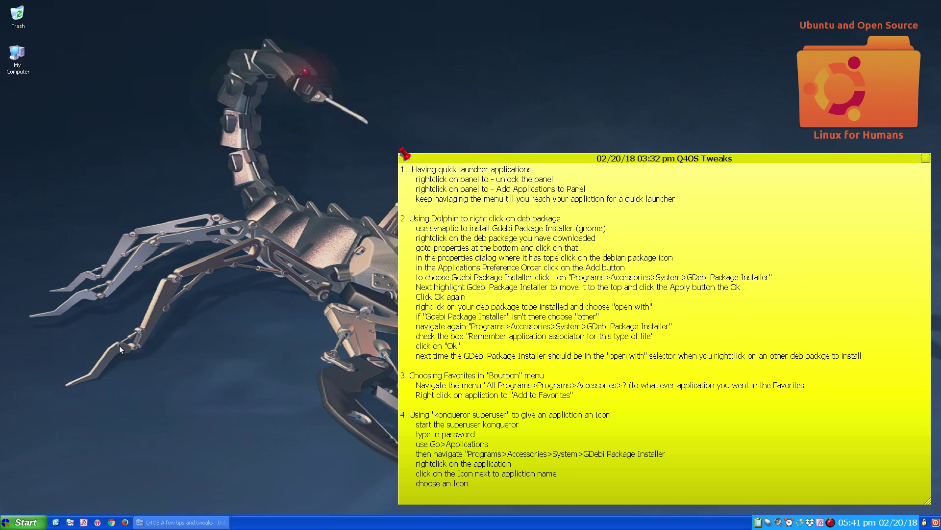
# Step: Open Firewall Configuration, move its window away from the screen corner to view the settings, and close it
pyautogui.click(25, 522)
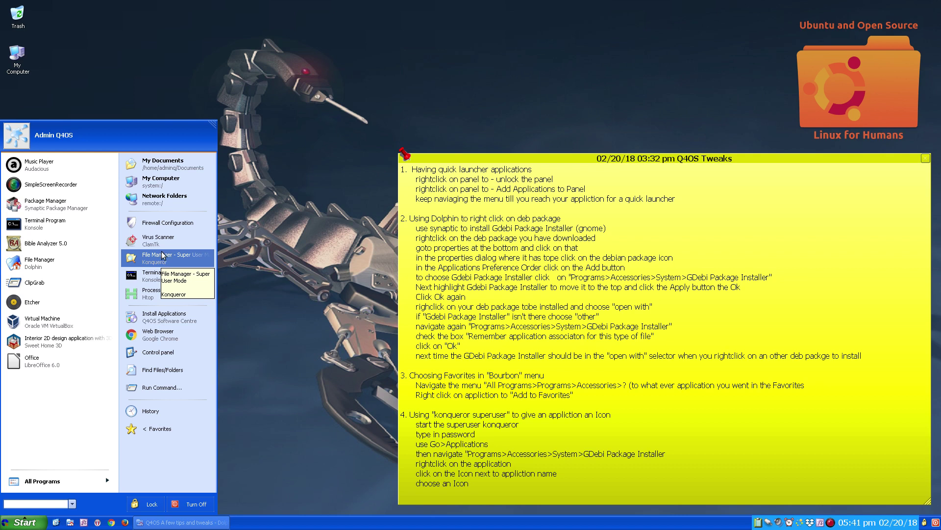
pyautogui.click(169, 224)
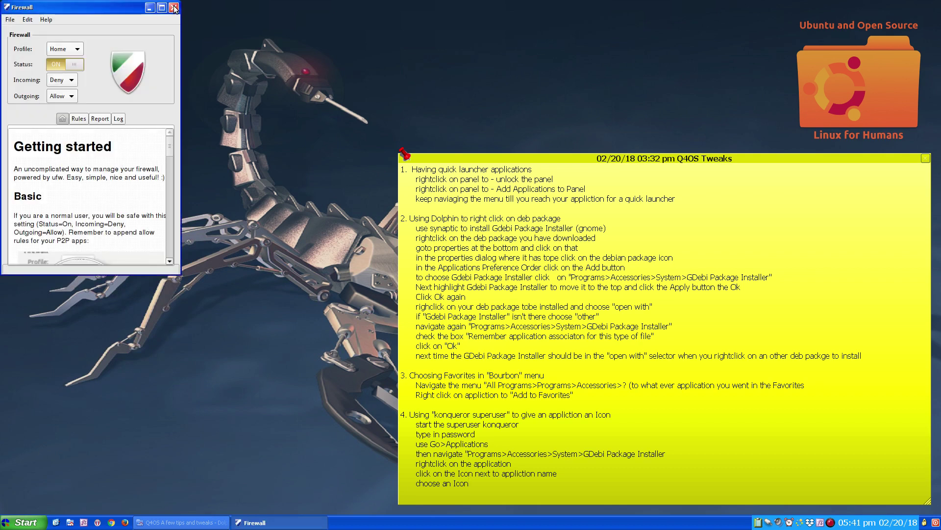
pyautogui.click(175, 8)
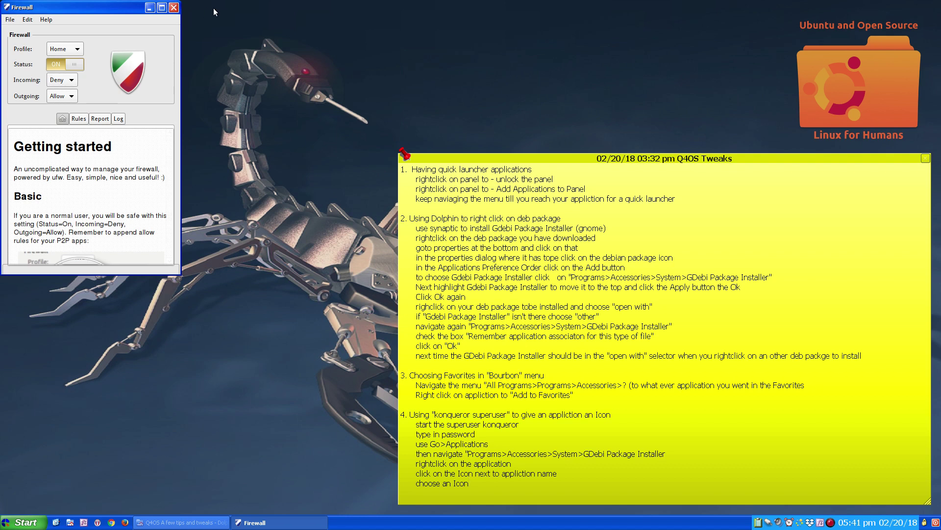
pyautogui.moveTo(133, 8); pyautogui.dragTo(239, 85)
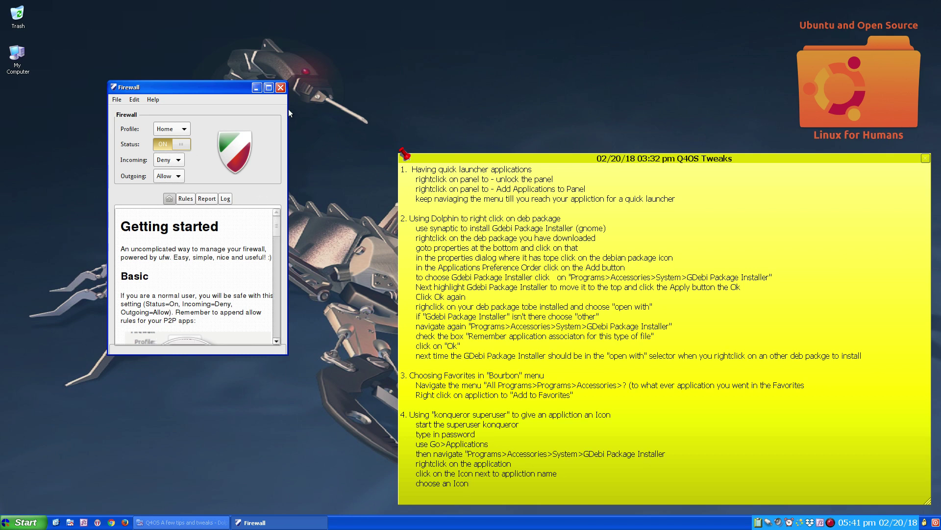
pyautogui.click(282, 87)
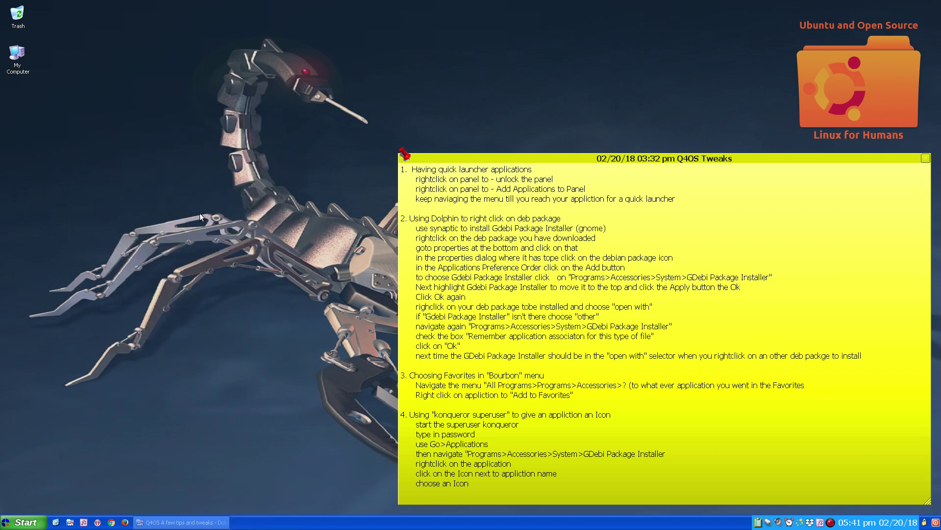
# Step: Search for the gufw package by name in Synaptic Package Manager, display its description and close the package manager
pyautogui.click(27, 523)
pyautogui.click(49, 207)
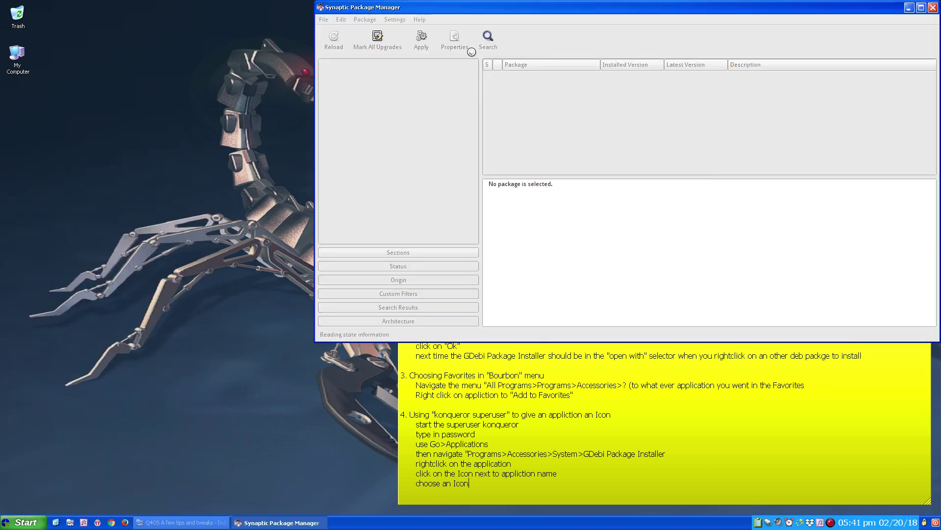
pyautogui.click(487, 38)
pyautogui.write('f')
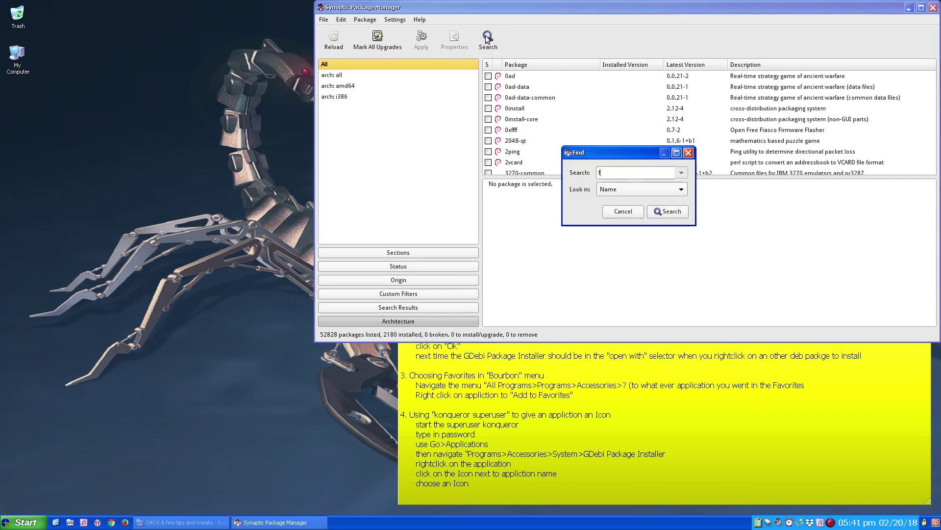
pyautogui.write('u')
pyautogui.press('BackSpace')
pyautogui.press('BackSpace')
pyautogui.write('gufw')
pyautogui.press('Return')
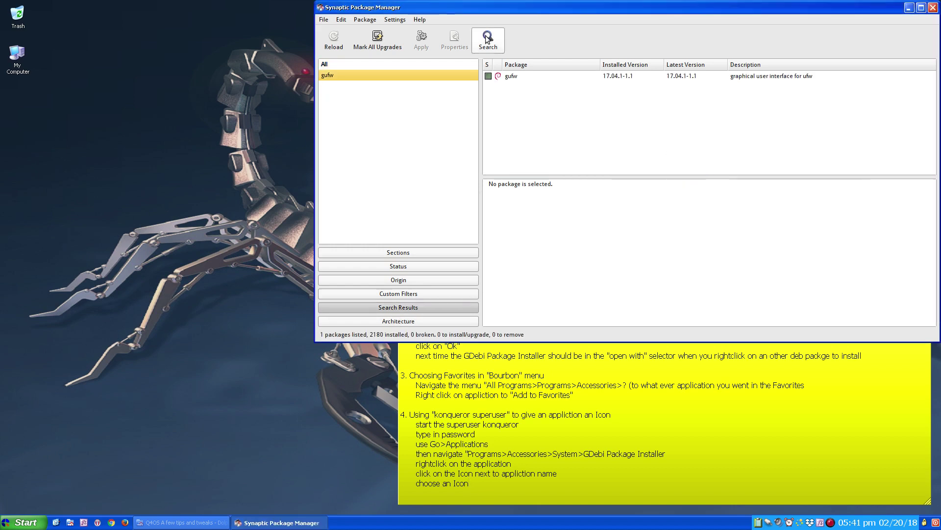
pyautogui.click(556, 76)
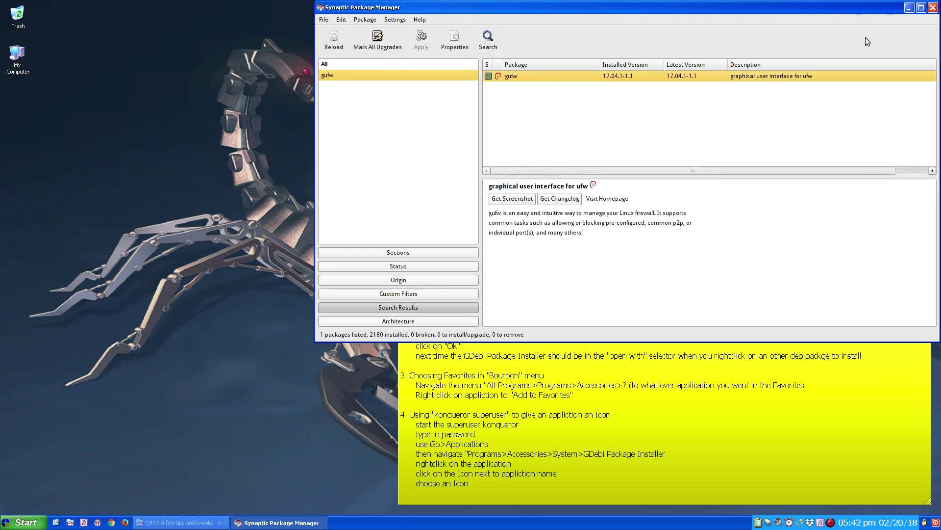
pyautogui.click(933, 9)
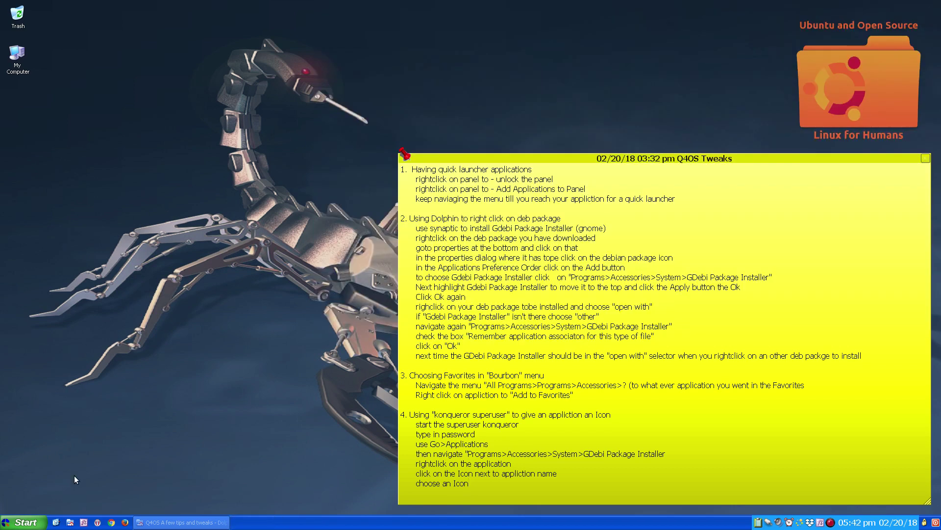
# Step: Launch the firewall tool through Run Command using the suggested gufw command
pyautogui.click(33, 521)
pyautogui.click(161, 387)
pyautogui.write('gu')
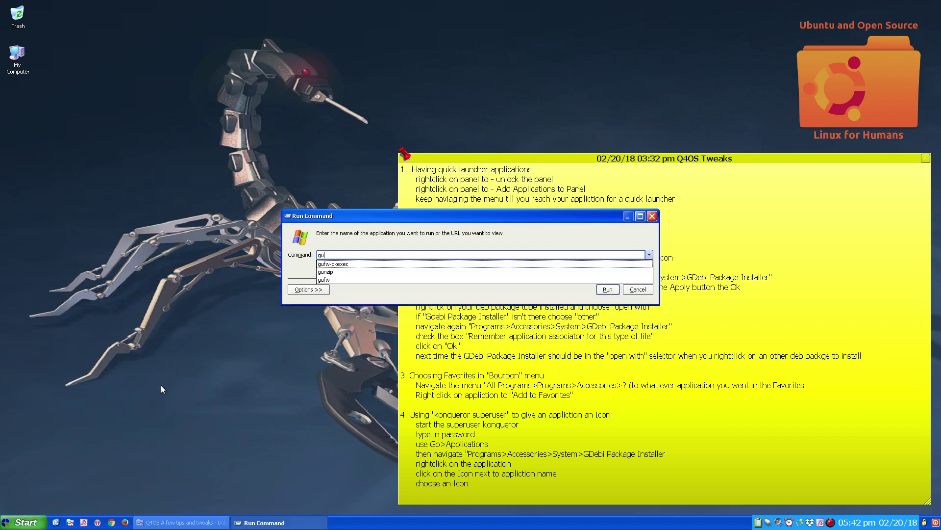
pyautogui.click(334, 279)
pyautogui.click(607, 289)
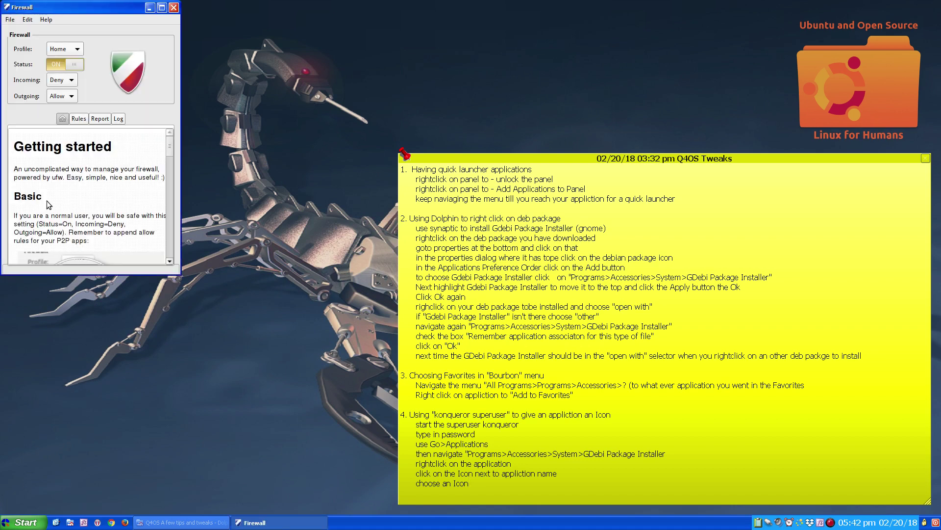
# Step: Move the Firewall window inward, switch the firewall status off and back on, and close the window
pyautogui.moveTo(81, 8); pyautogui.dragTo(139, 56)
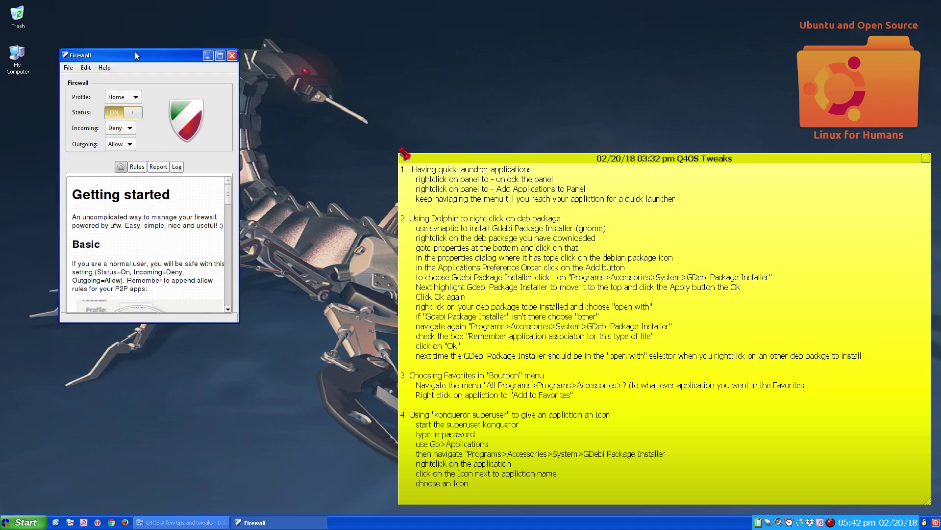
pyautogui.click(116, 113)
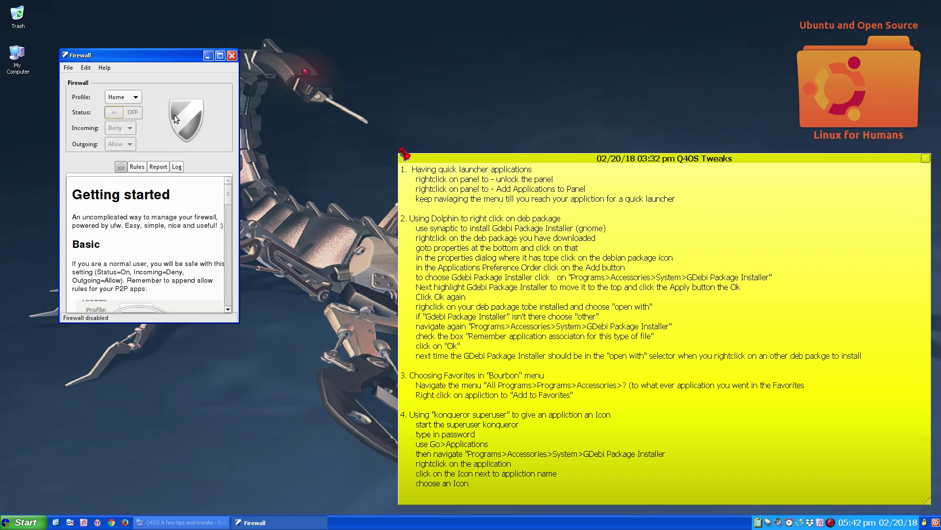
pyautogui.click(137, 113)
pyautogui.click(233, 55)
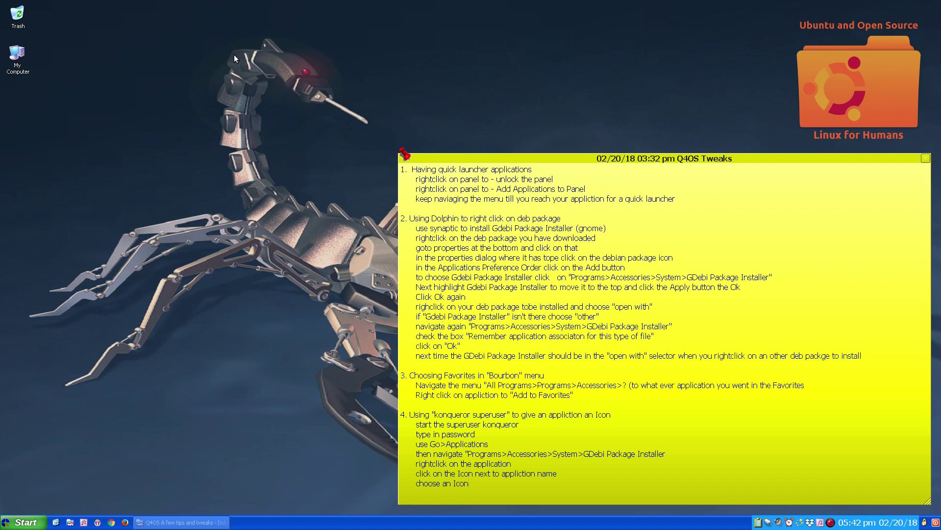
# Step: Open the Konsole terminal in super user mode and close the root shell window
pyautogui.click(26, 524)
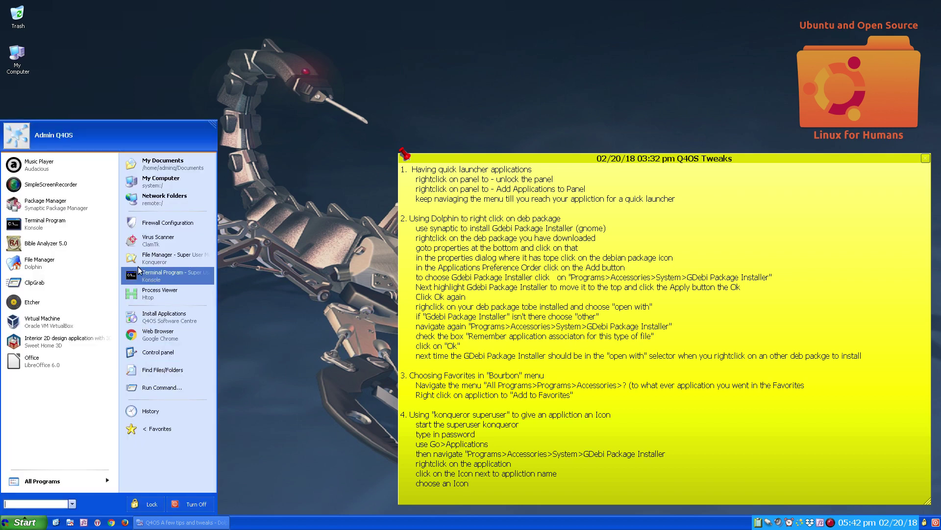
pyautogui.click(165, 275)
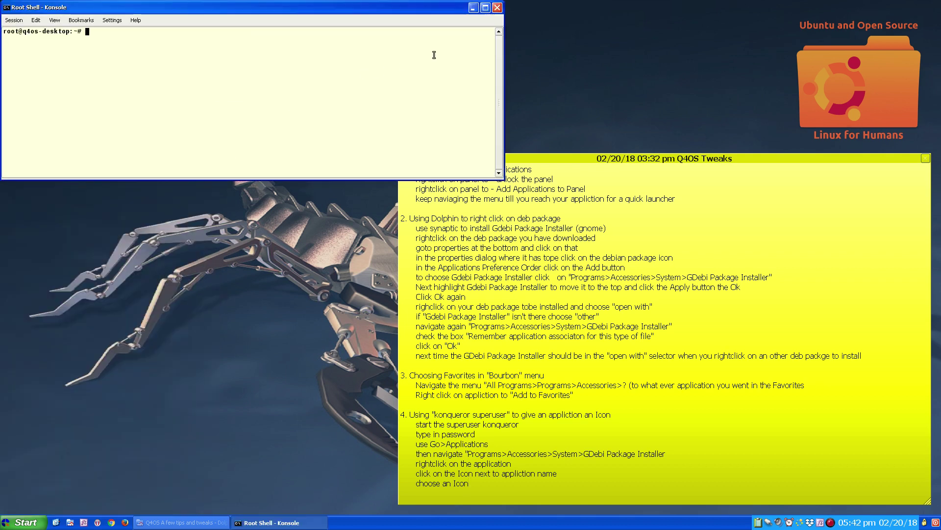
pyautogui.click(498, 8)
pyautogui.click(497, 8)
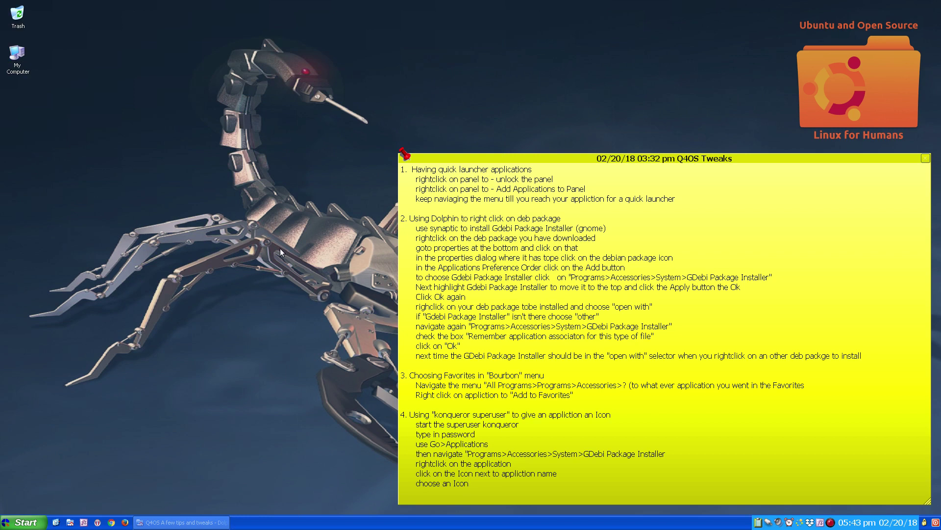
# Step: Open My Documents and My Computer from the Start menu, closing each window after viewing it
pyautogui.click(26, 522)
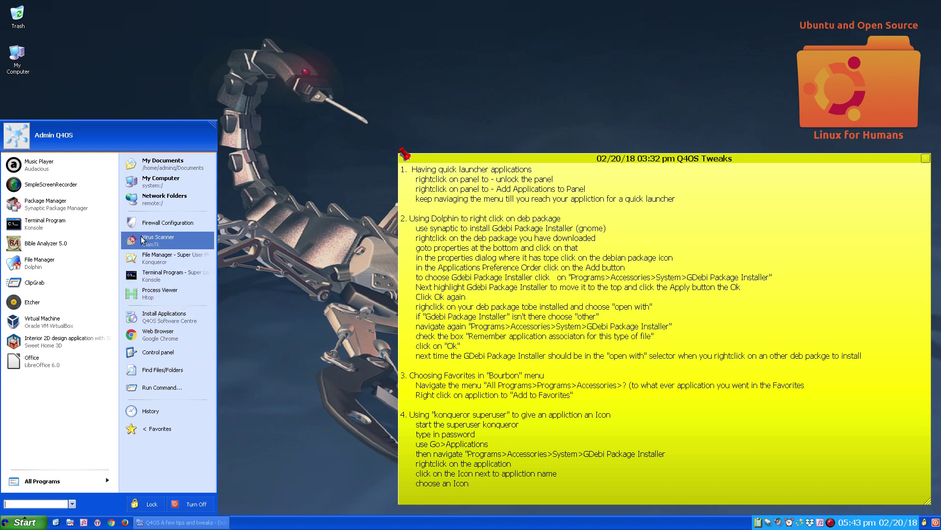
pyautogui.click(151, 166)
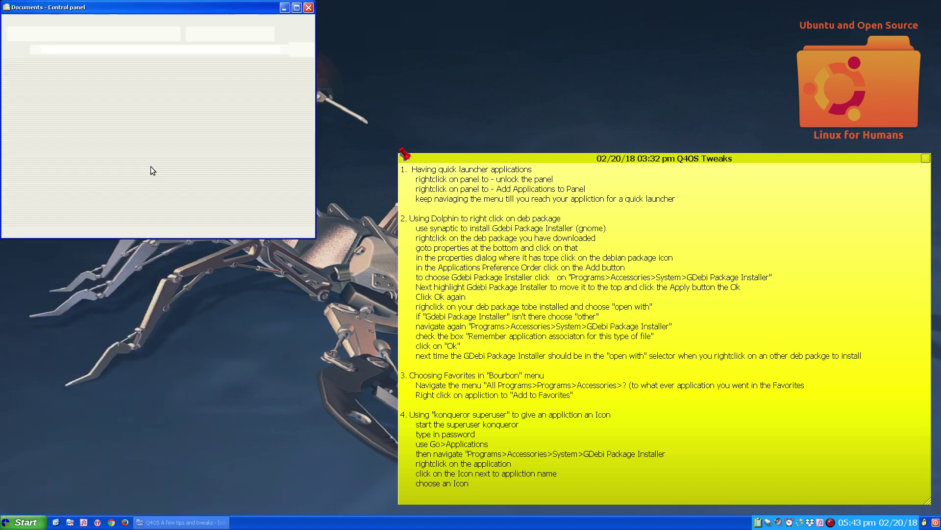
pyautogui.click(308, 7)
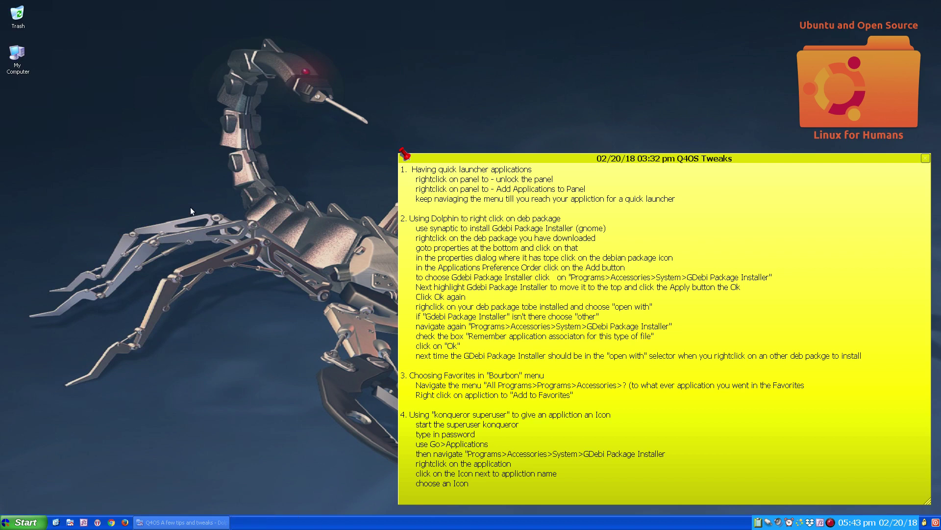
pyautogui.click(23, 523)
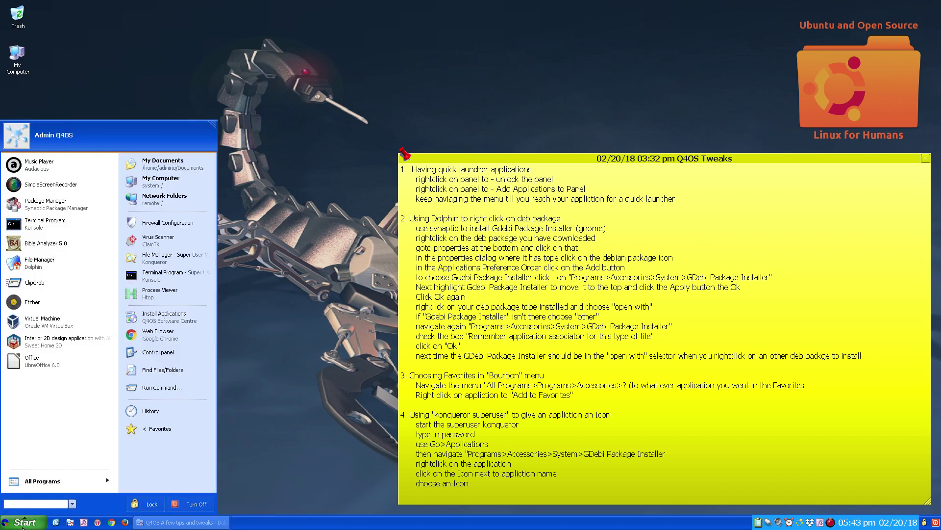
pyautogui.click(190, 185)
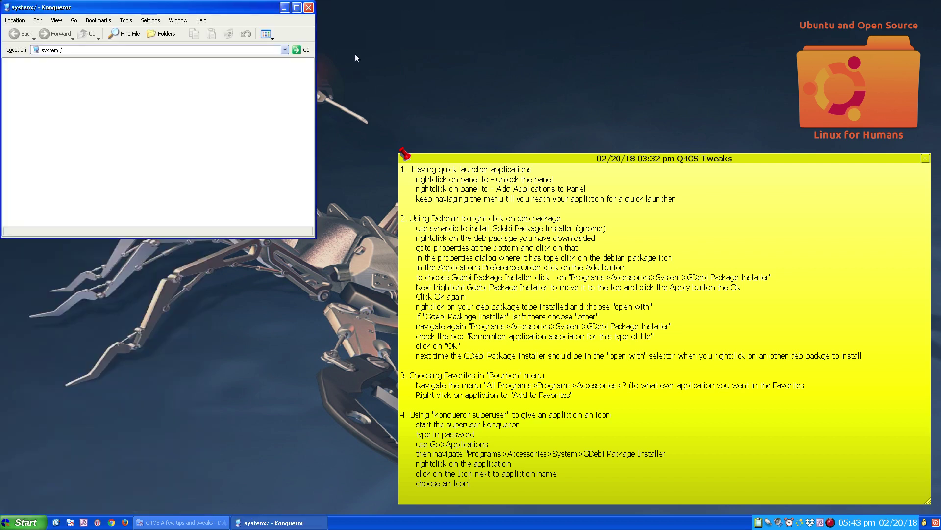
pyautogui.click(308, 8)
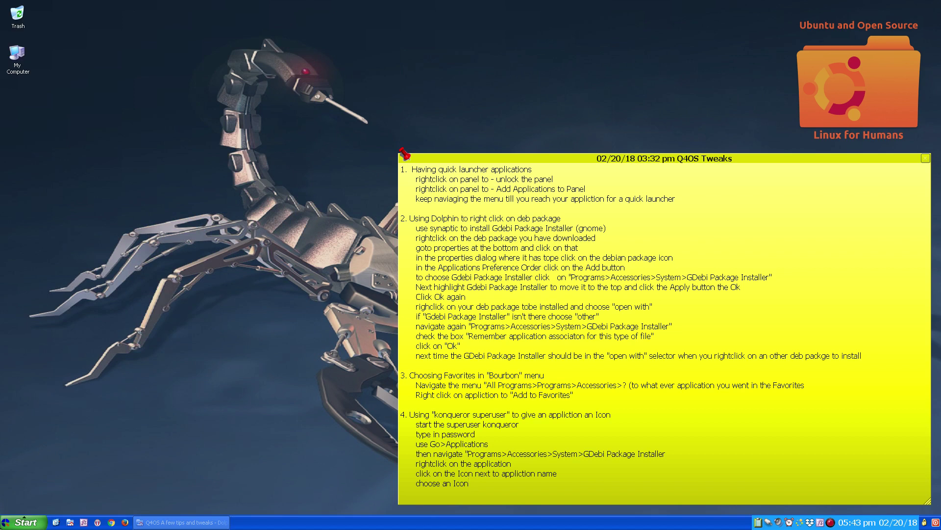
# Step: Open Network Folders from the Start menu, view its contents and close the window
pyautogui.click(23, 523)
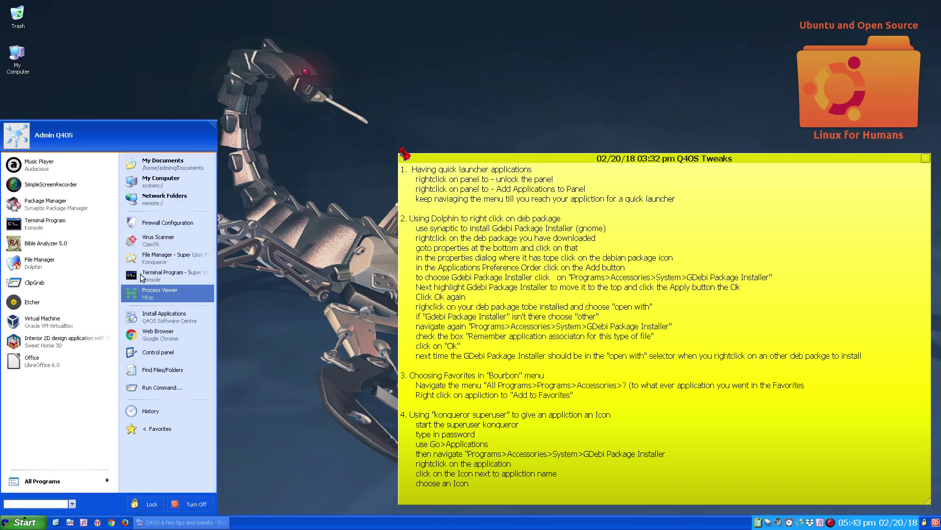
pyautogui.click(153, 203)
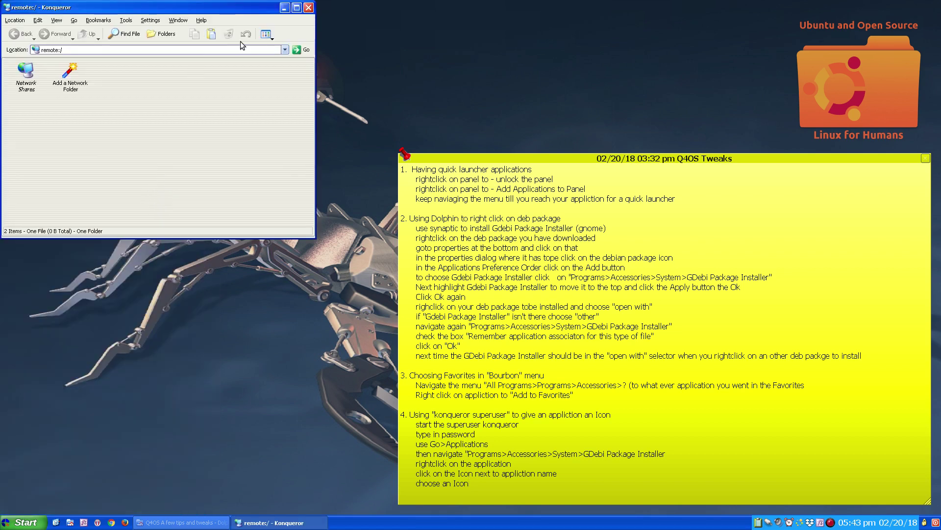
pyautogui.click(308, 7)
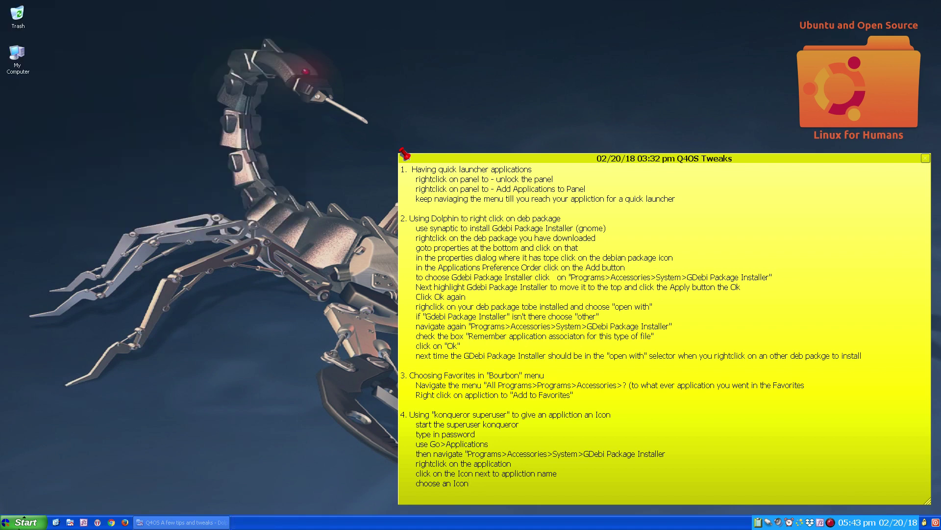
# Step: Browse All Programs into Programs and its Accessories categories, return to the Programs list and close the Start menu
pyautogui.click(23, 521)
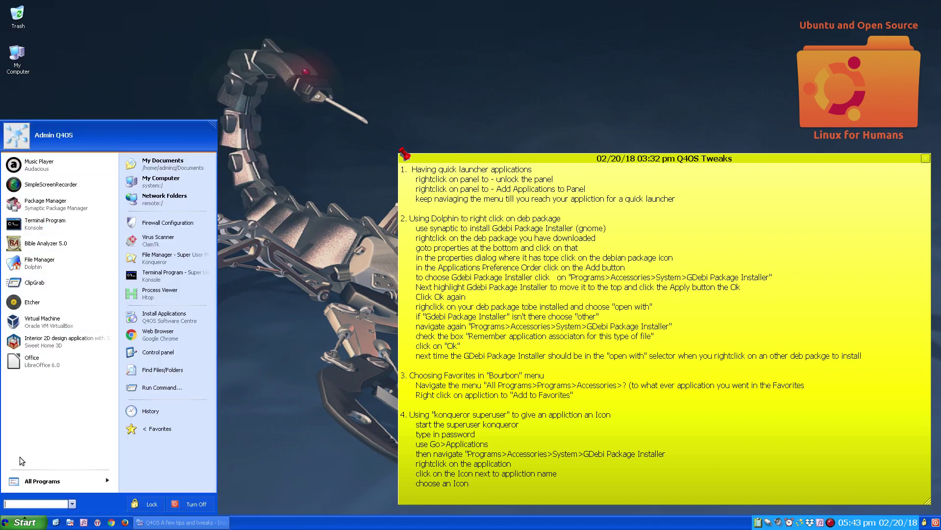
pyautogui.click(16, 482)
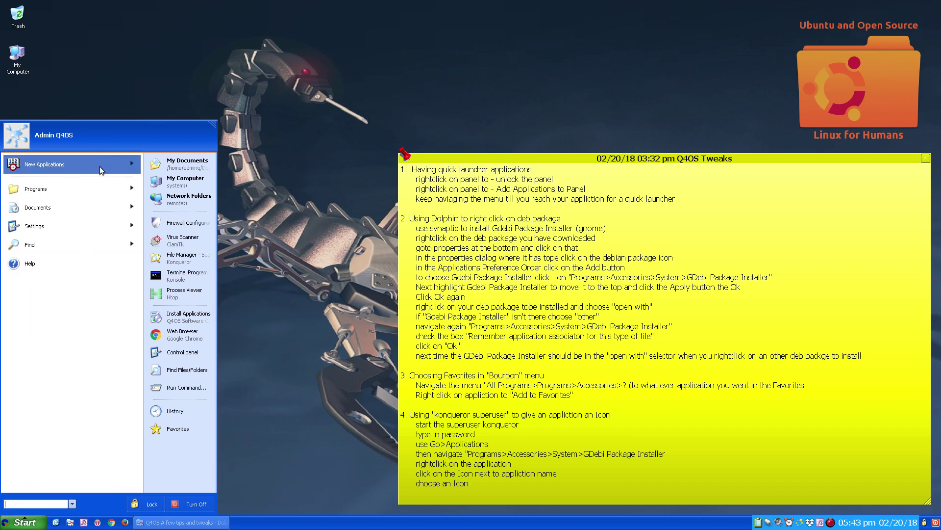
pyautogui.click(91, 185)
pyautogui.click(92, 186)
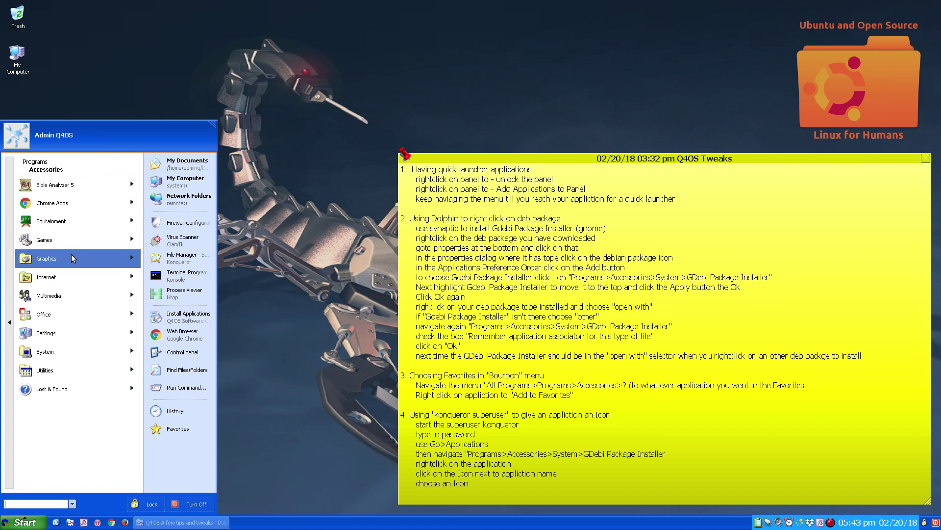
pyautogui.click(11, 248)
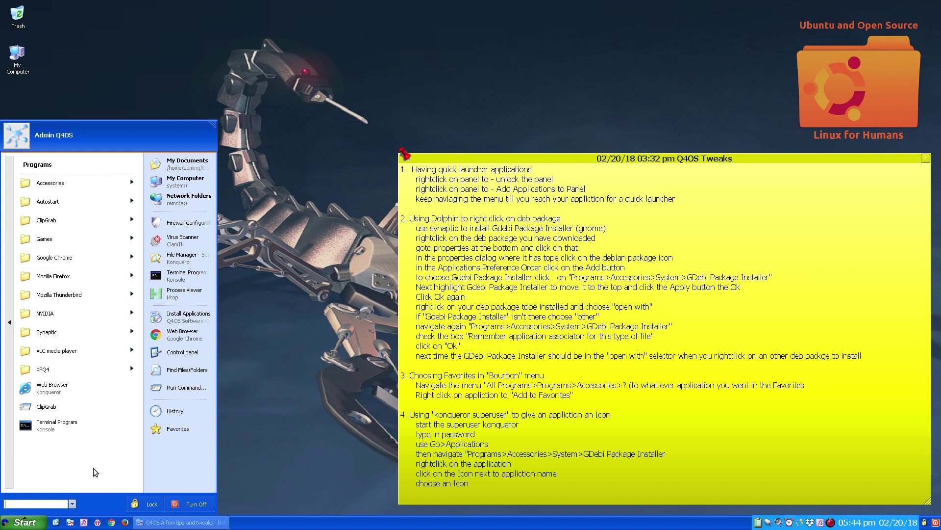
pyautogui.click(235, 412)
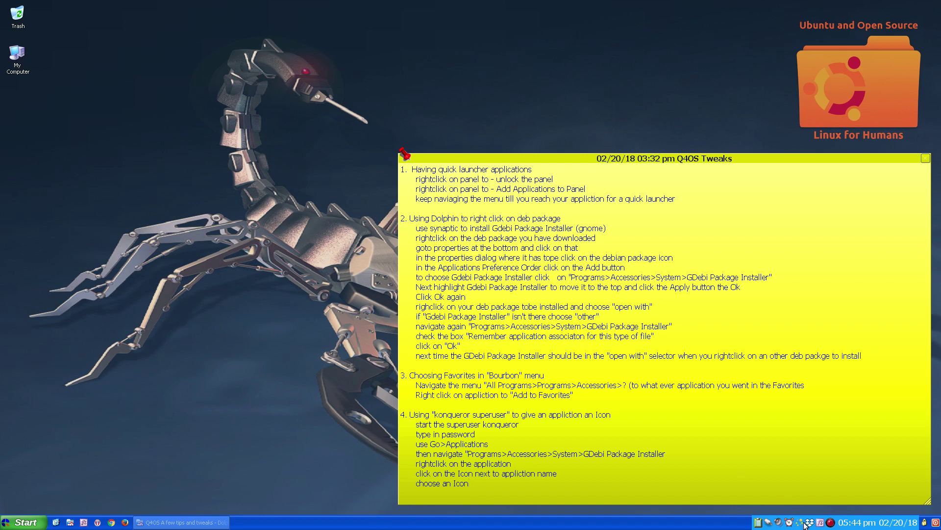
pyautogui.rightClick(832, 522)
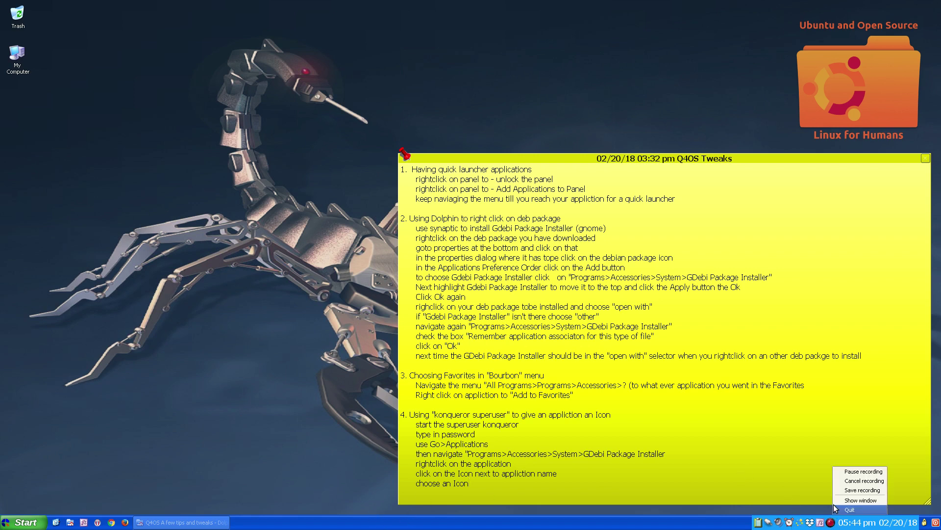